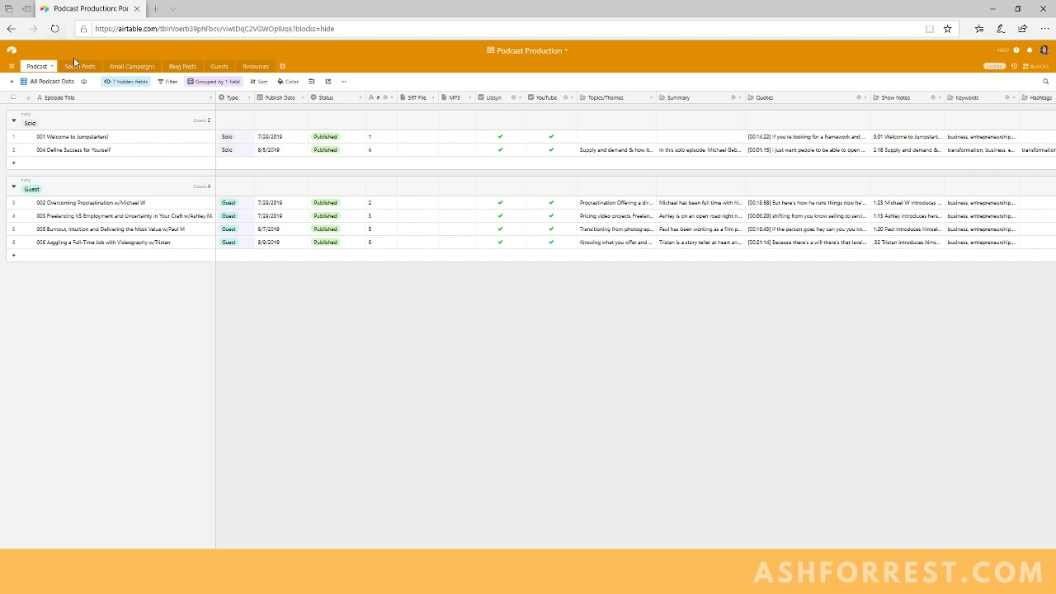
# Review the Podcast table's saved views and the view types that can be added, such as Gallery and Kanban
pyautogui.click(10, 83)
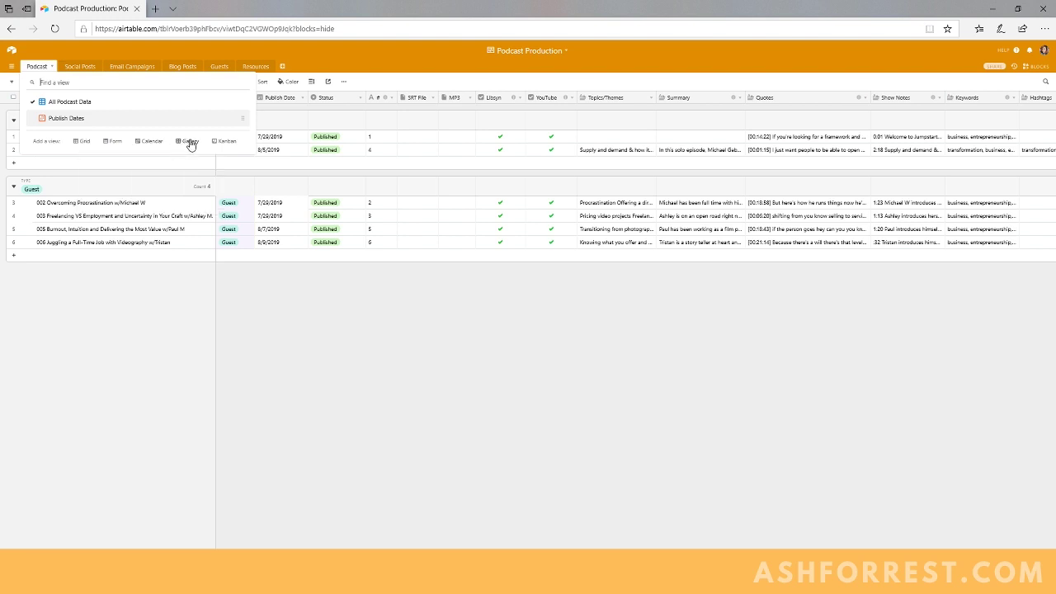
pyautogui.moveTo(191, 145)
pyautogui.moveTo(230, 148)
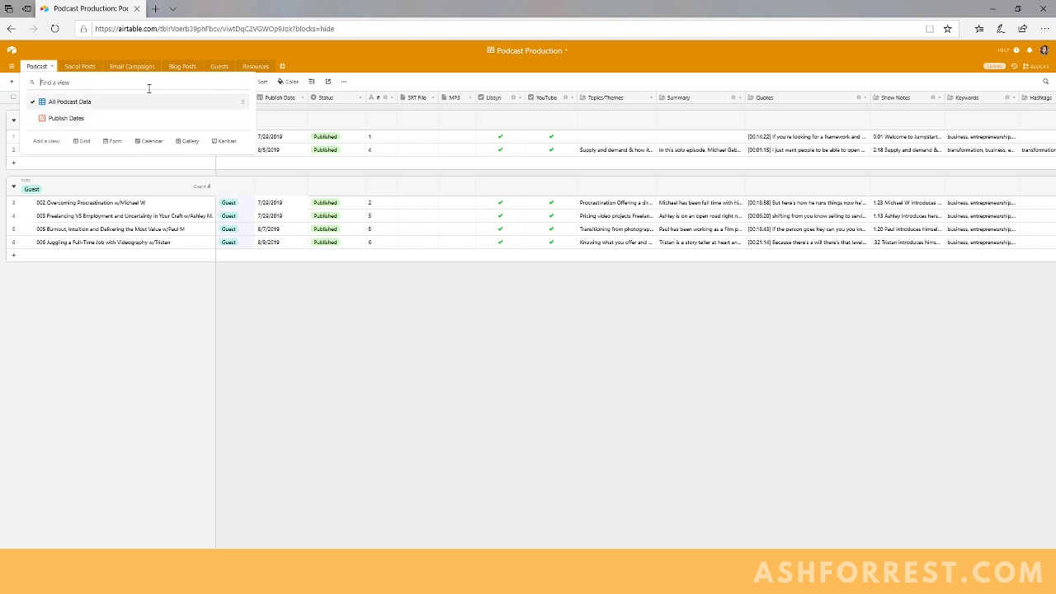
pyautogui.click(104, 272)
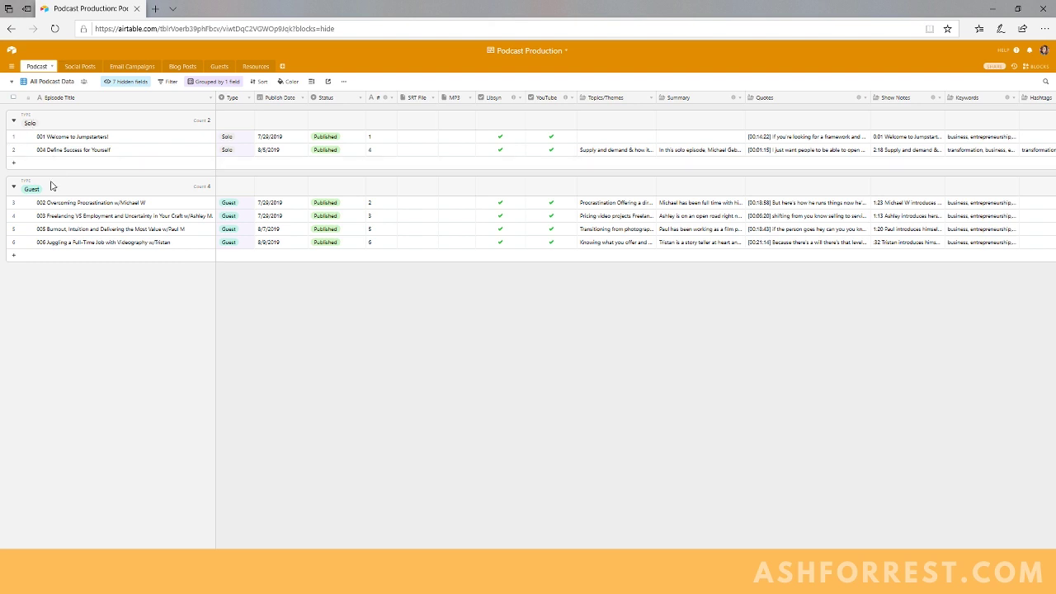
# Inspect the Type field's single select configuration and its options, and leave it without saving
pyautogui.click(247, 99)
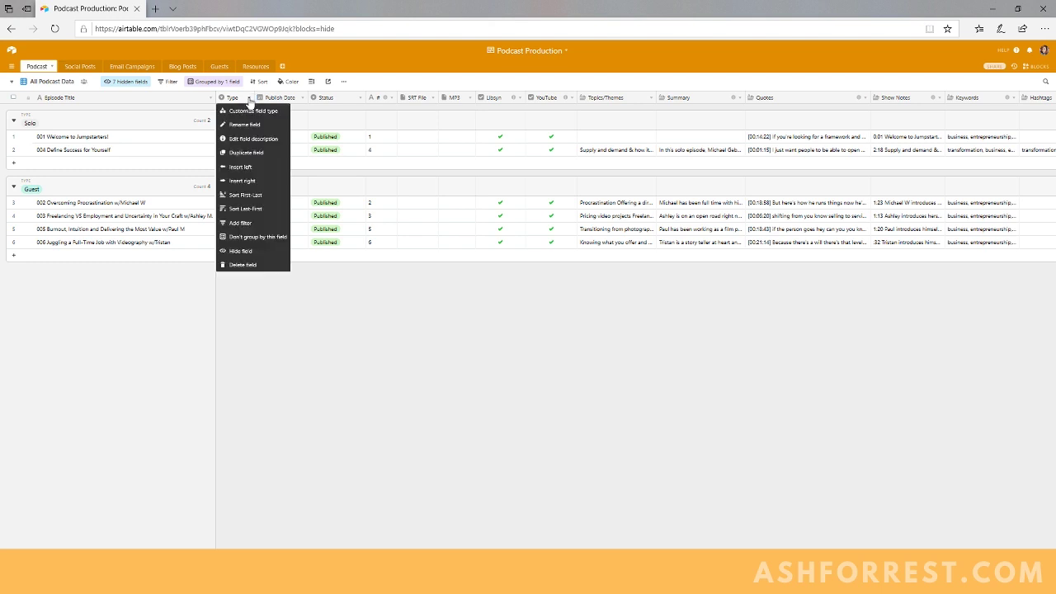
pyautogui.click(245, 112)
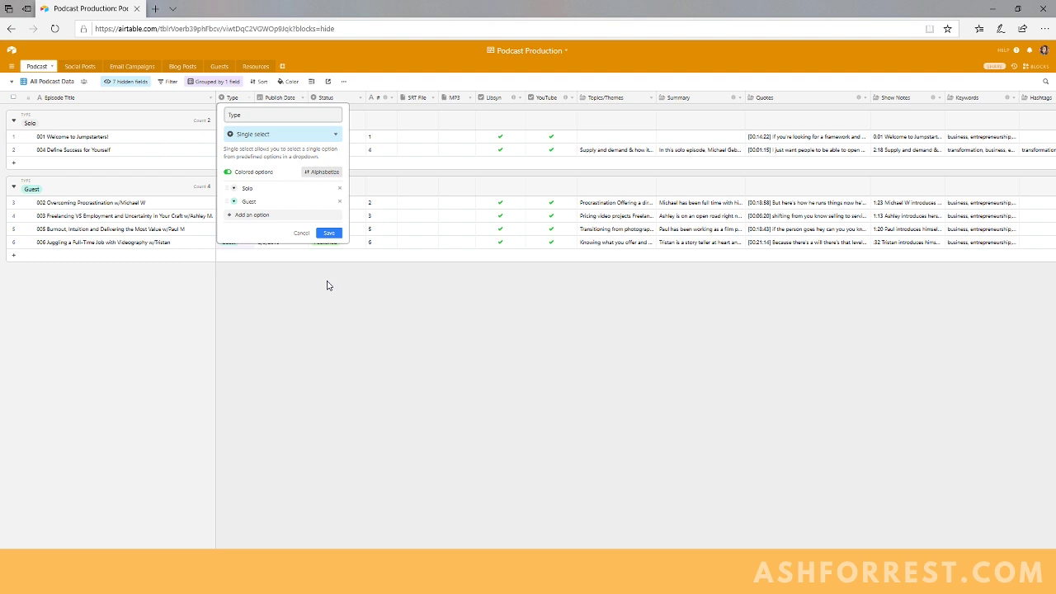
pyautogui.click(302, 234)
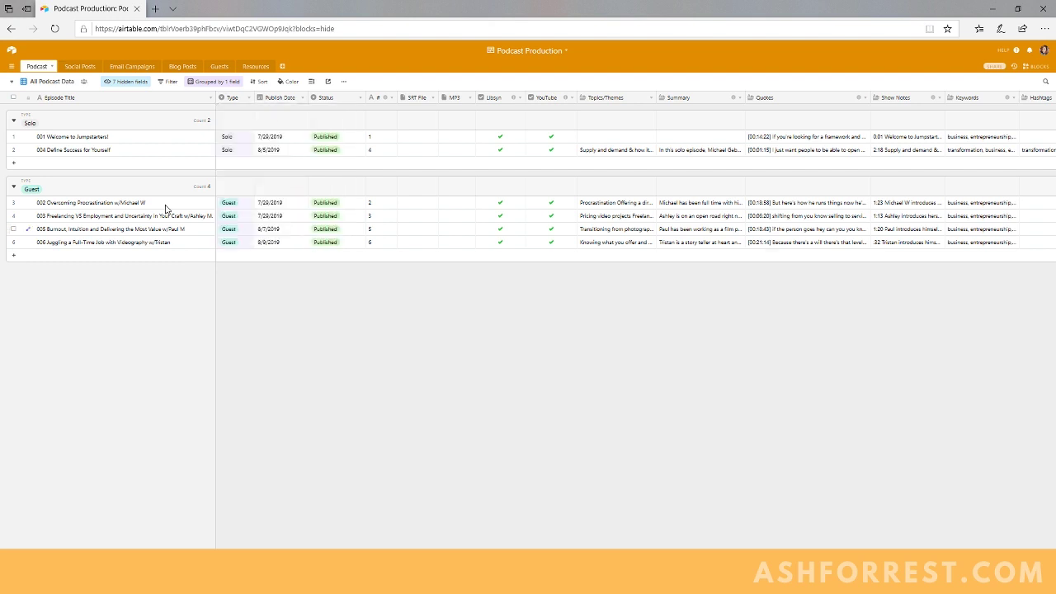
# Look through the fields available for grouping the records, leaving the grouping by Type in place
pyautogui.click(230, 84)
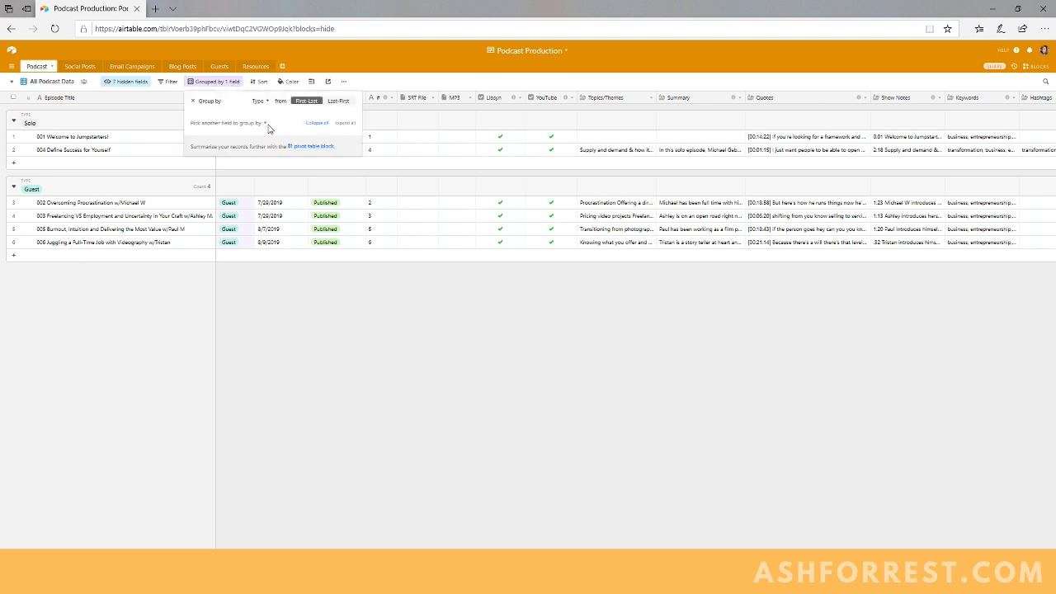
pyautogui.click(264, 101)
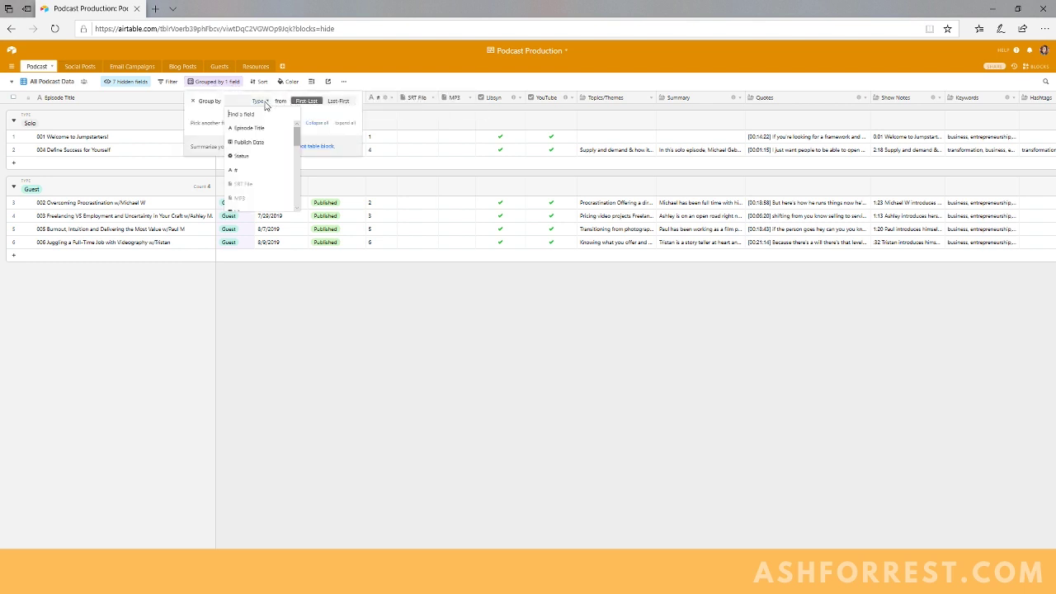
pyautogui.scroll(-1, 262, 154)
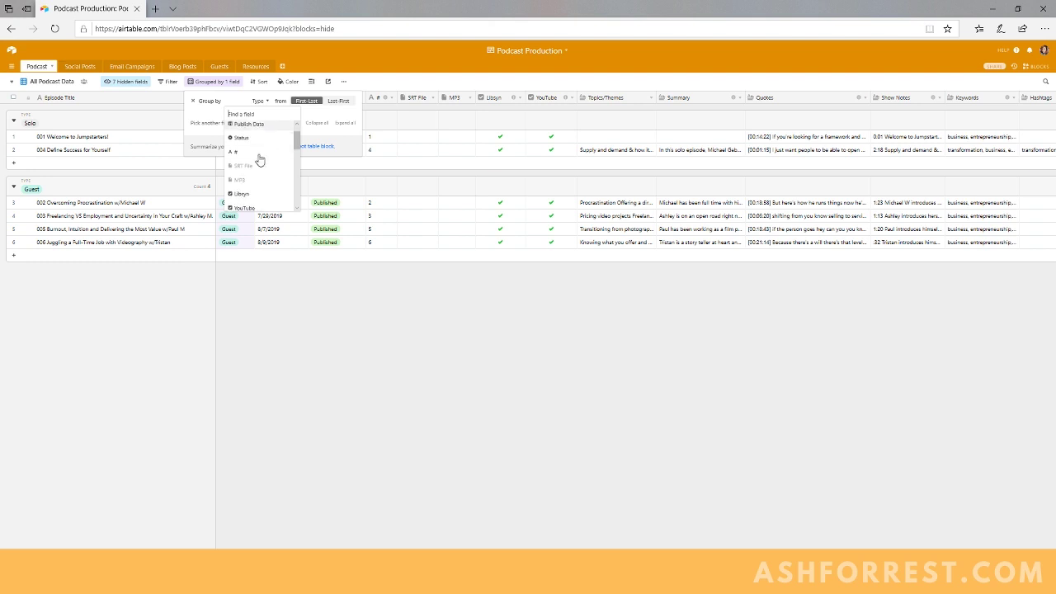
pyautogui.scroll(1, 260, 160)
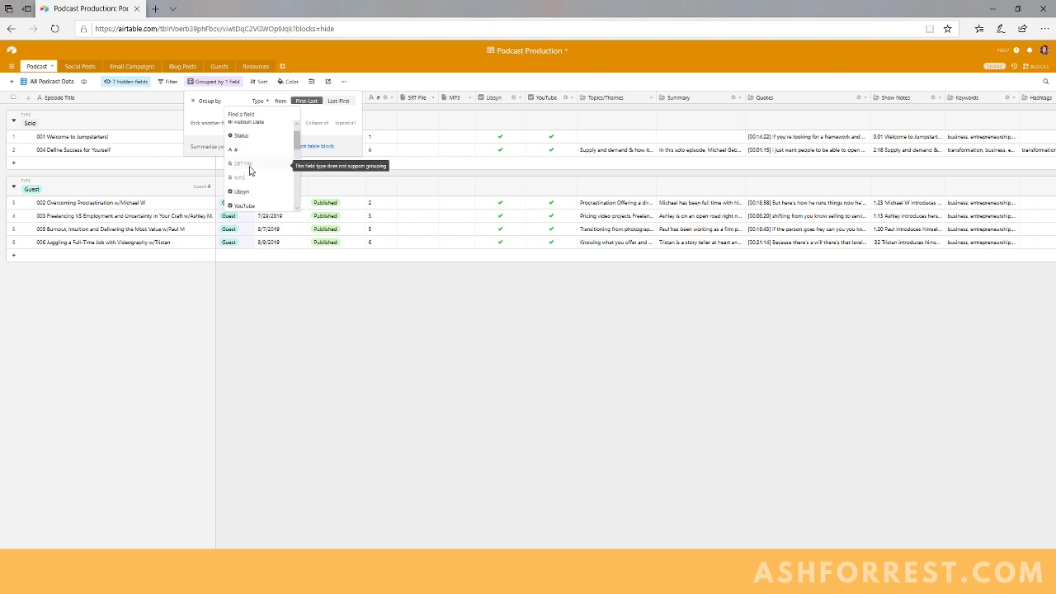
pyautogui.click(259, 100)
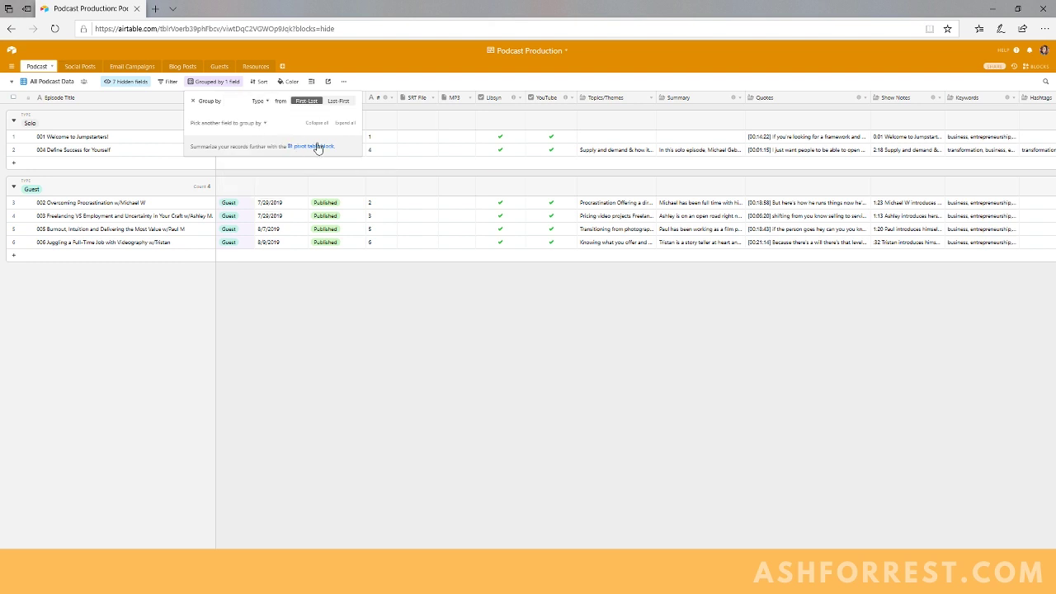
pyautogui.click(205, 295)
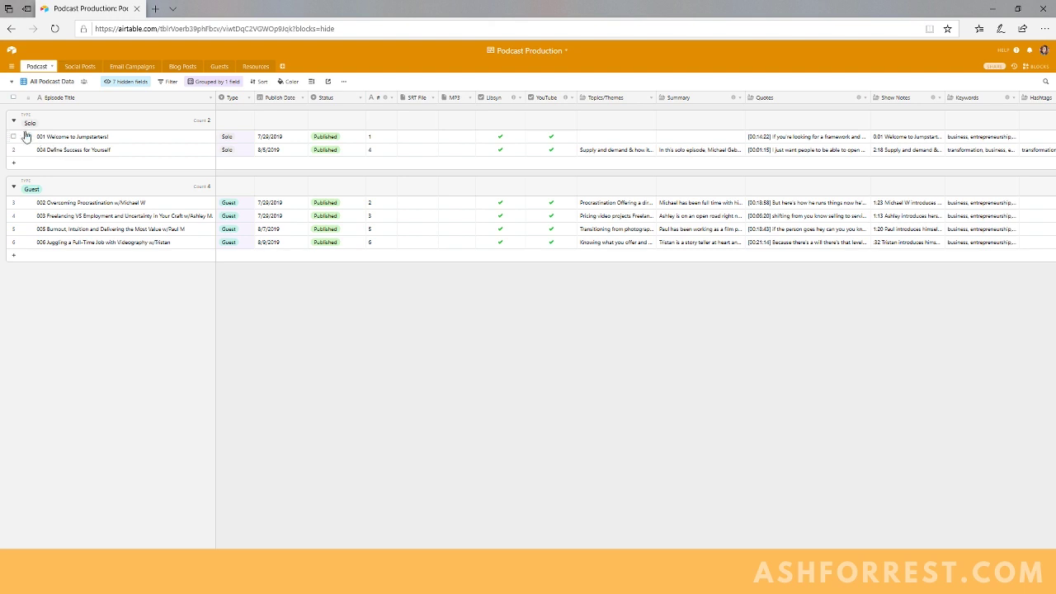
# Collapse and re-expand the Guest and Solo groups, and check the Podcast table's list of saved views
pyautogui.click(14, 187)
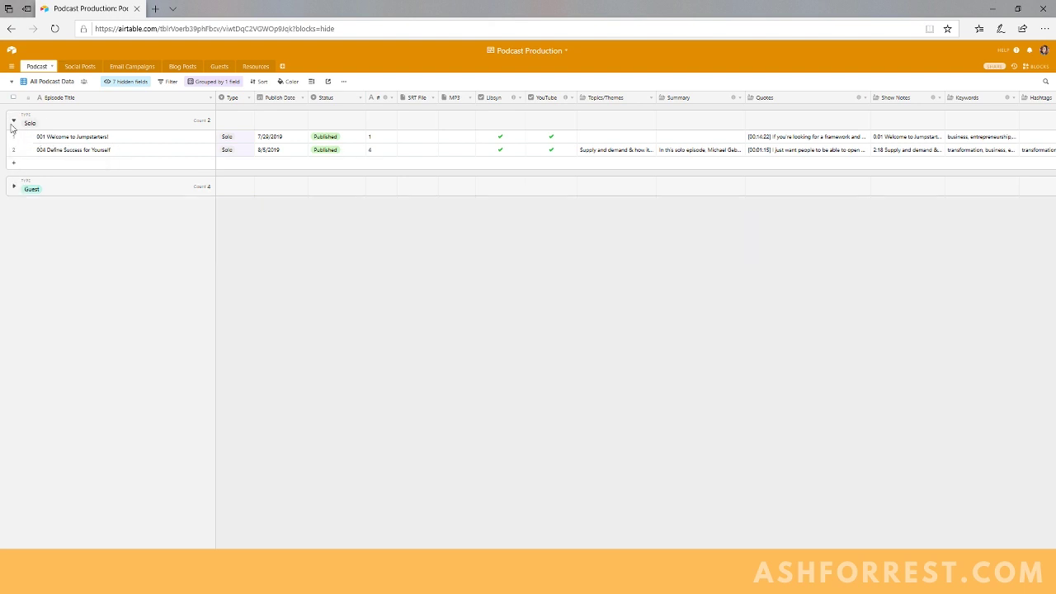
pyautogui.click(13, 121)
pyautogui.click(13, 146)
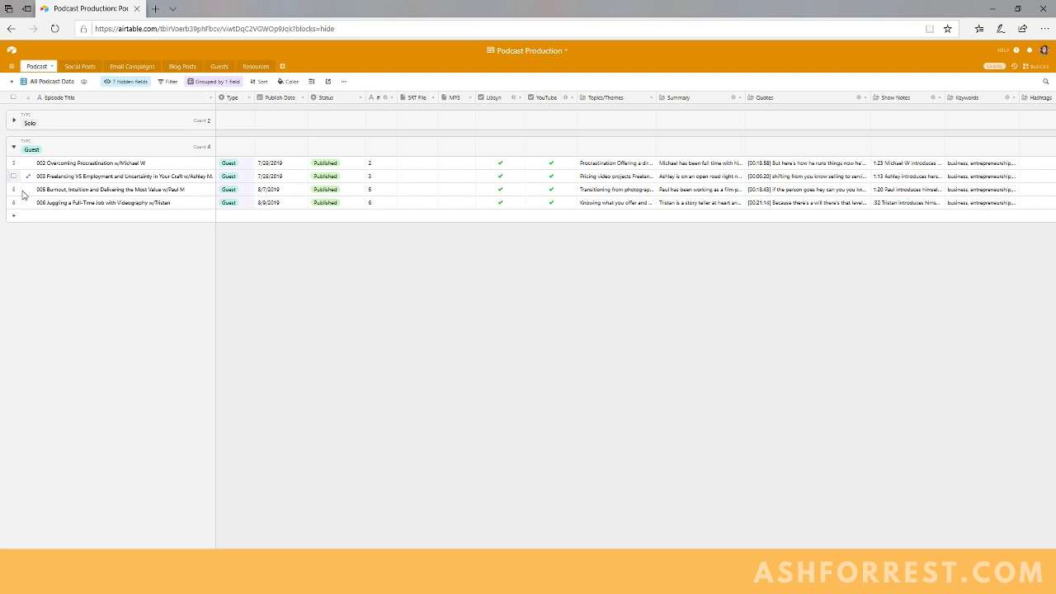
pyautogui.click(13, 122)
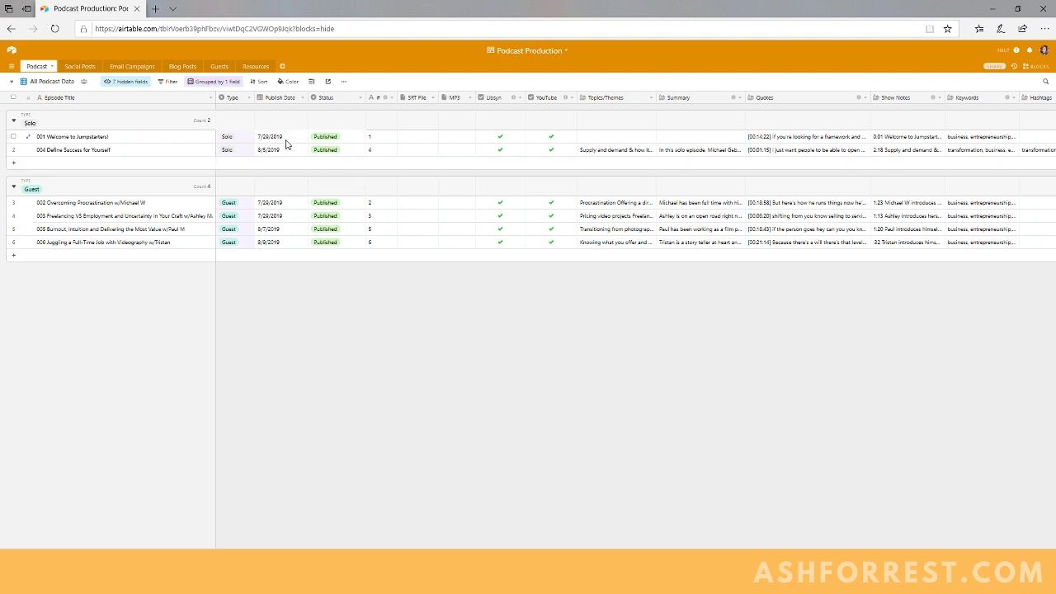
pyautogui.click(12, 82)
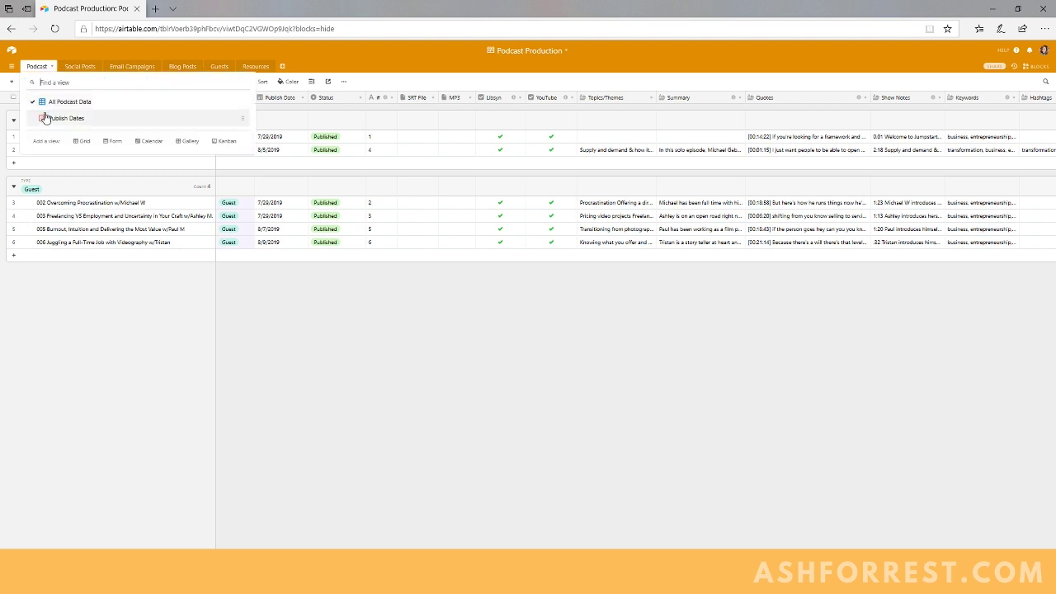
pyautogui.click(347, 336)
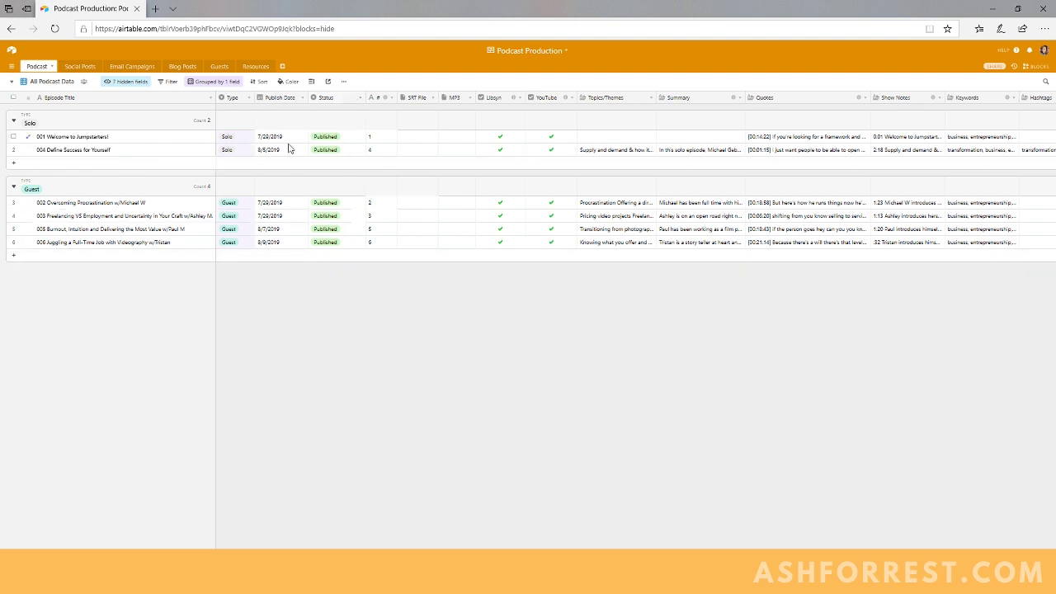
# Look through the Status options for episode 006 and close the list without choosing one
pyautogui.click(337, 244)
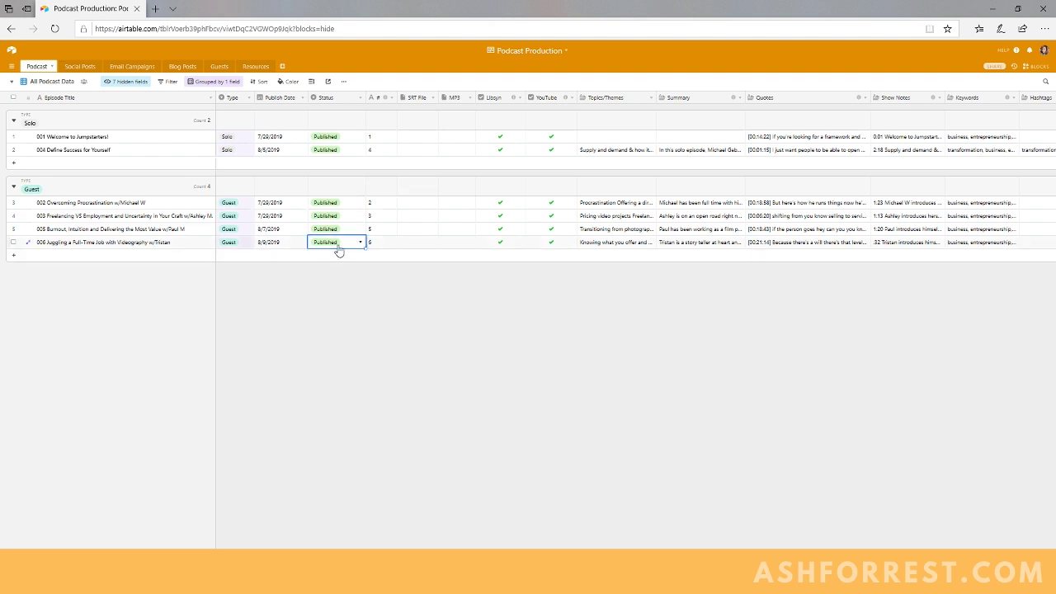
pyautogui.click(339, 242)
pyautogui.scroll(1, 355, 280)
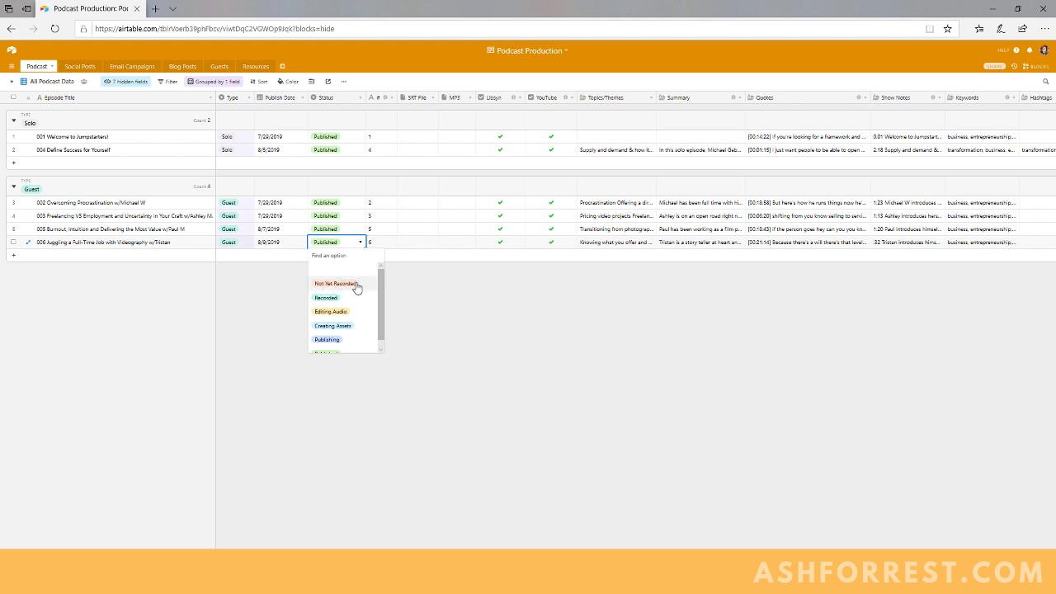
pyautogui.scroll(-1, 359, 305)
pyautogui.scroll(1, 358, 304)
pyautogui.scroll(-1, 347, 309)
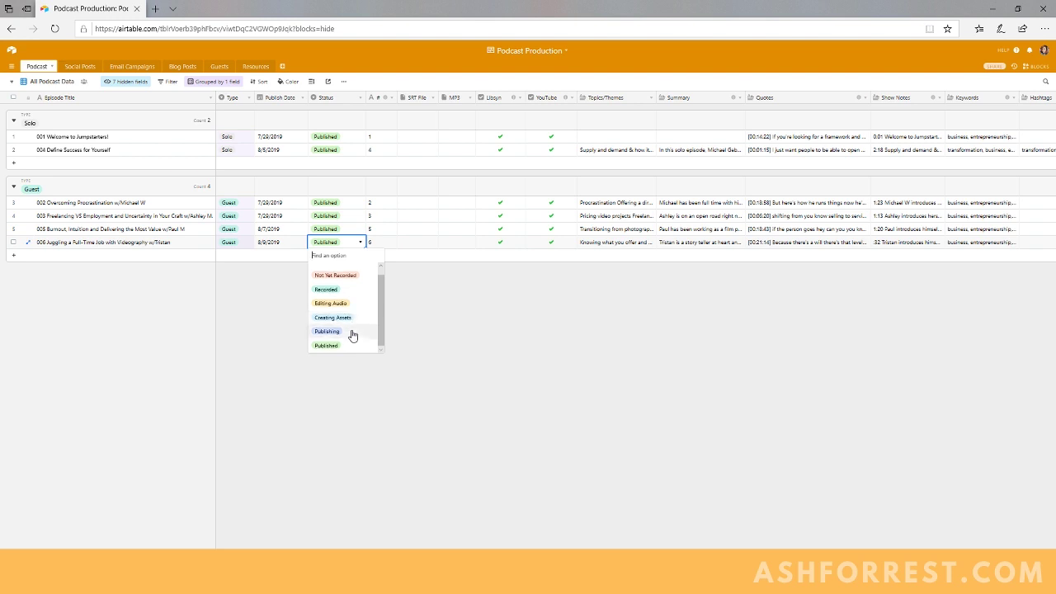
pyautogui.click(422, 304)
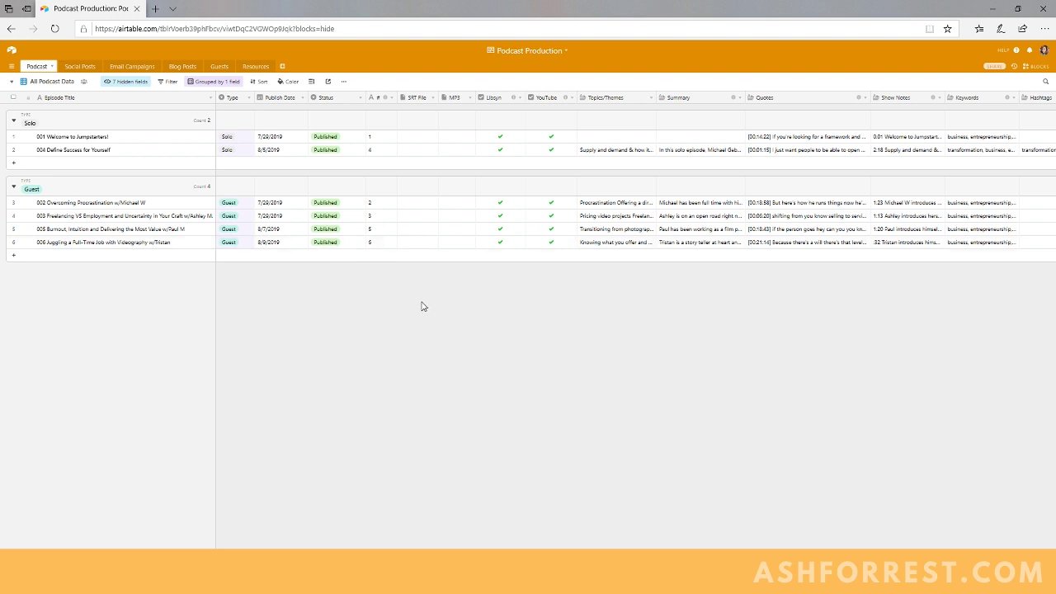
# View the Status options for episode 005 and close the list without a selection
pyautogui.click(347, 229)
pyautogui.click(359, 230)
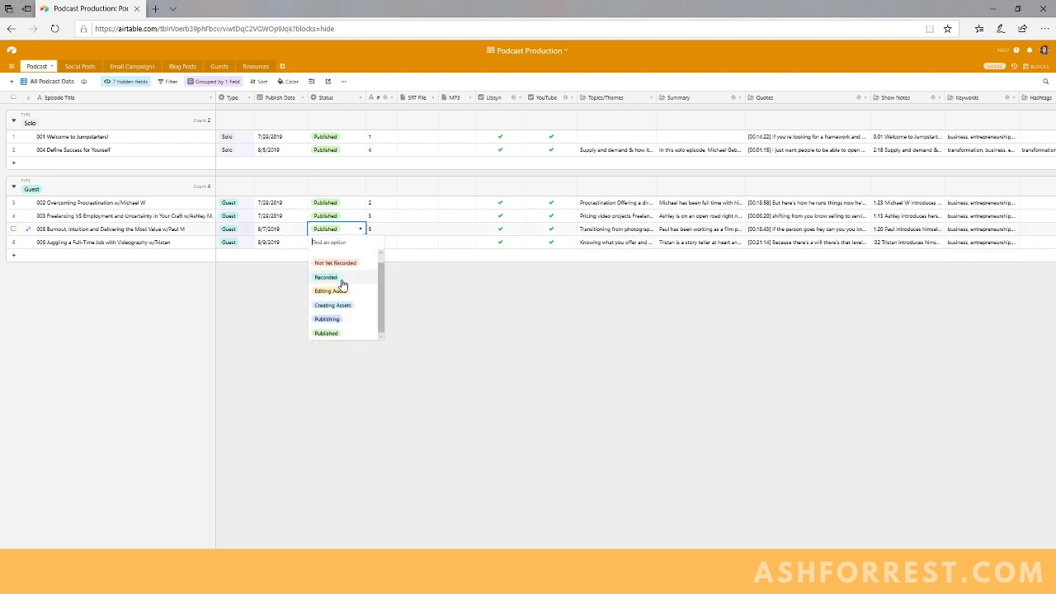
pyautogui.click(430, 304)
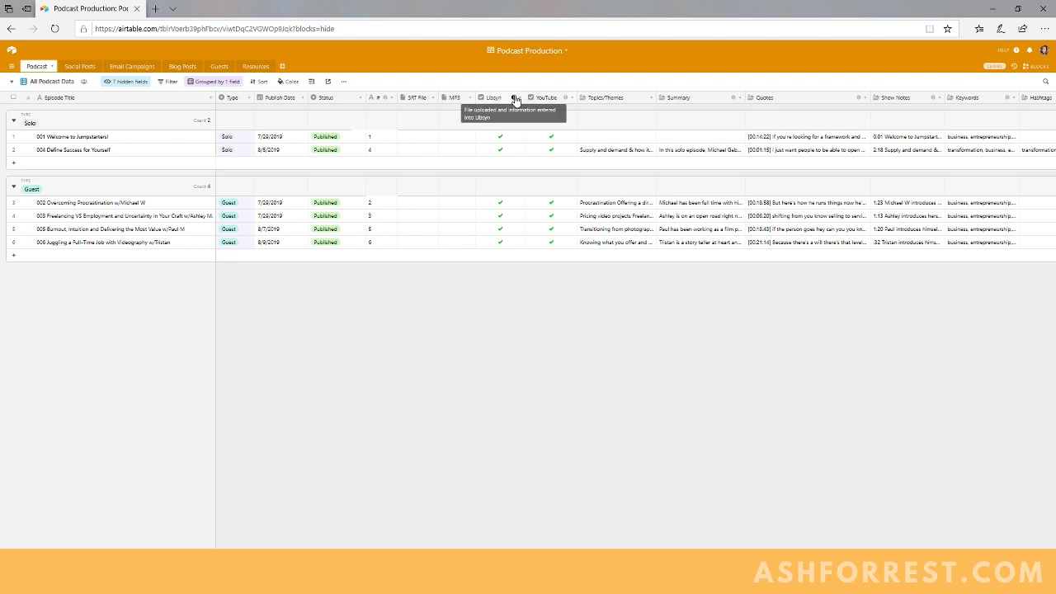
# Open the YouTube field's description for editing, read its text and cancel without changes
pyautogui.click(571, 97)
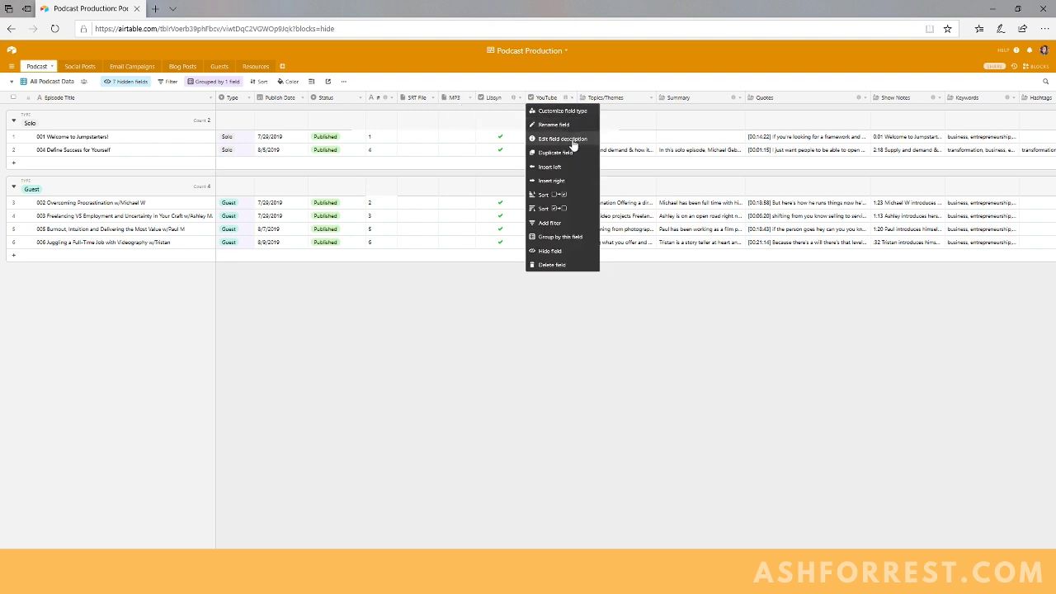
pyautogui.click(568, 139)
pyautogui.moveTo(521, 115); pyautogui.dragTo(543, 121)
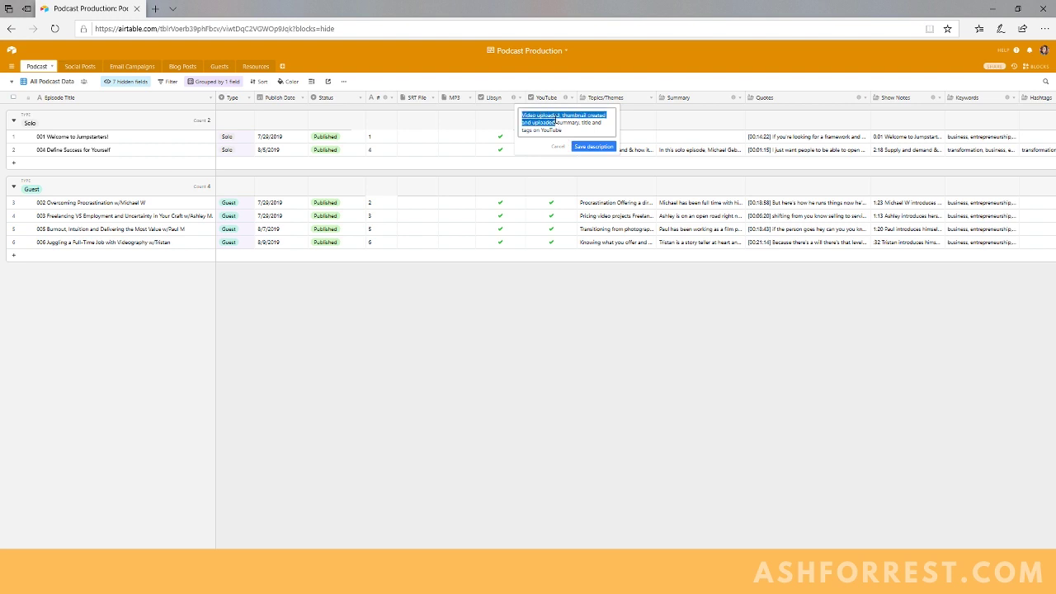
pyautogui.click(555, 122)
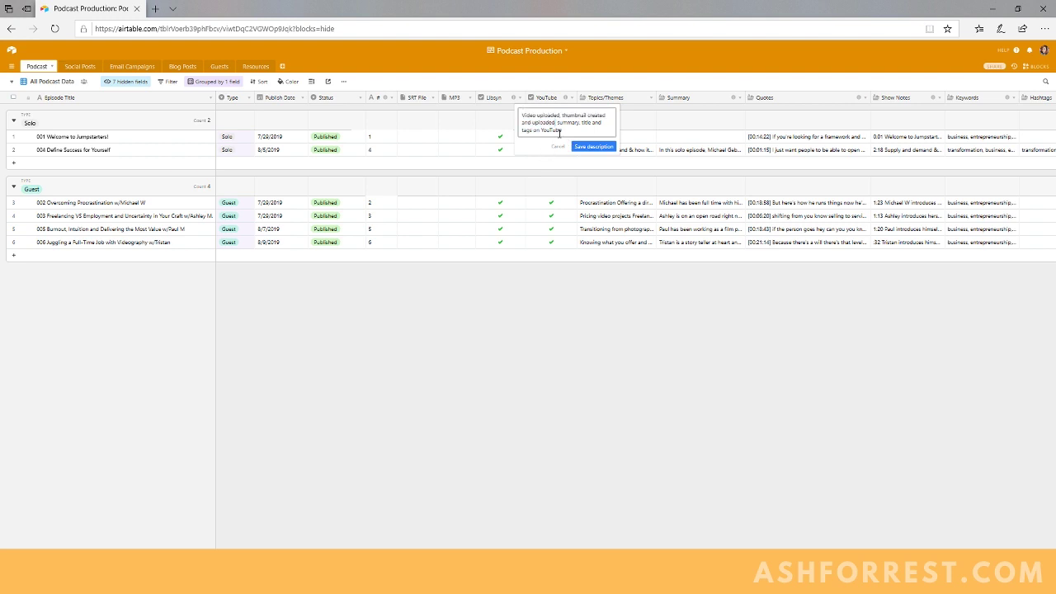
pyautogui.moveTo(584, 132); pyautogui.dragTo(529, 109)
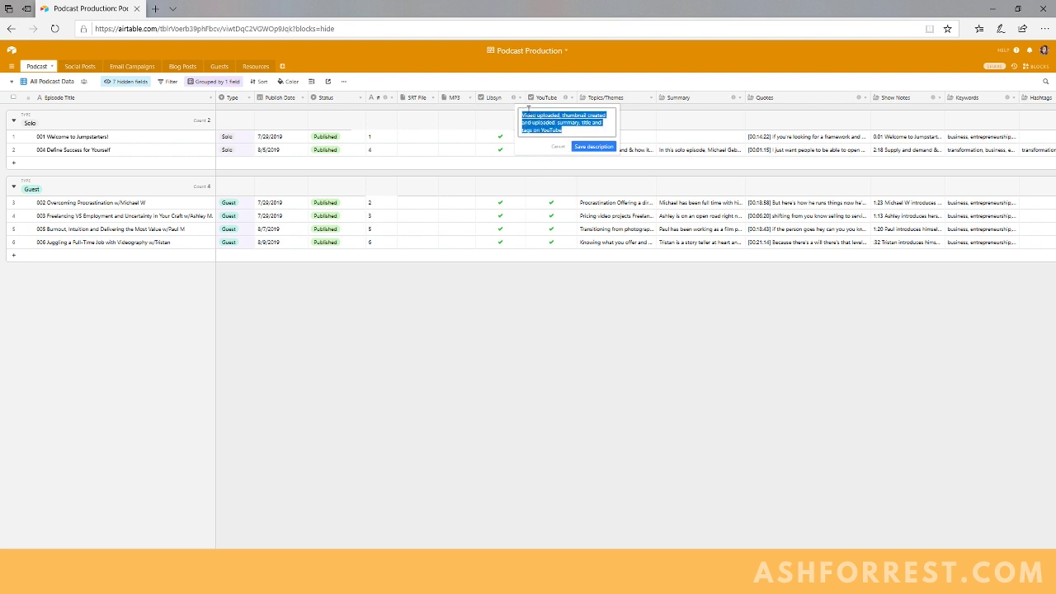
pyautogui.click(560, 147)
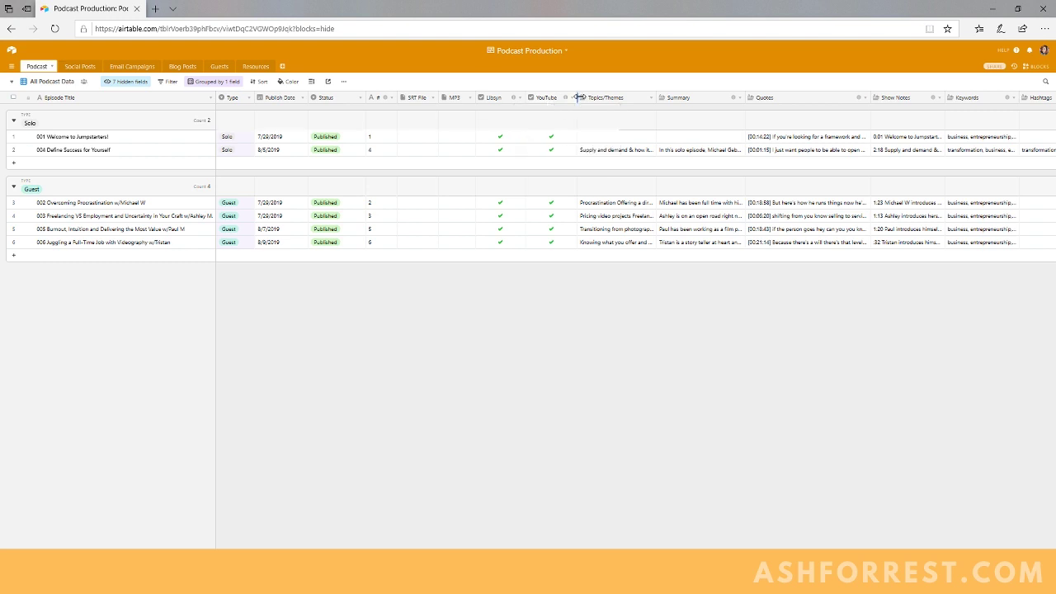
# Read the field descriptions attached to the YouTube, Libsyn and # columns
pyautogui.moveTo(577, 98)
pyautogui.mouseDown()
pyautogui.moveTo(850, 99)
pyautogui.moveTo(578, 97)
pyautogui.mouseUp()
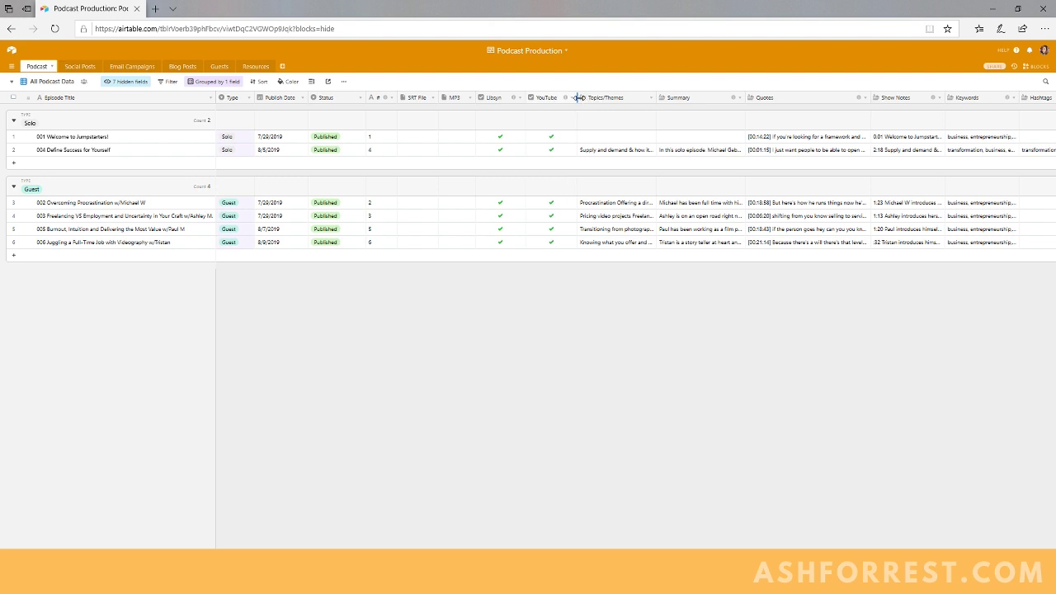
pyautogui.moveTo(566, 98)
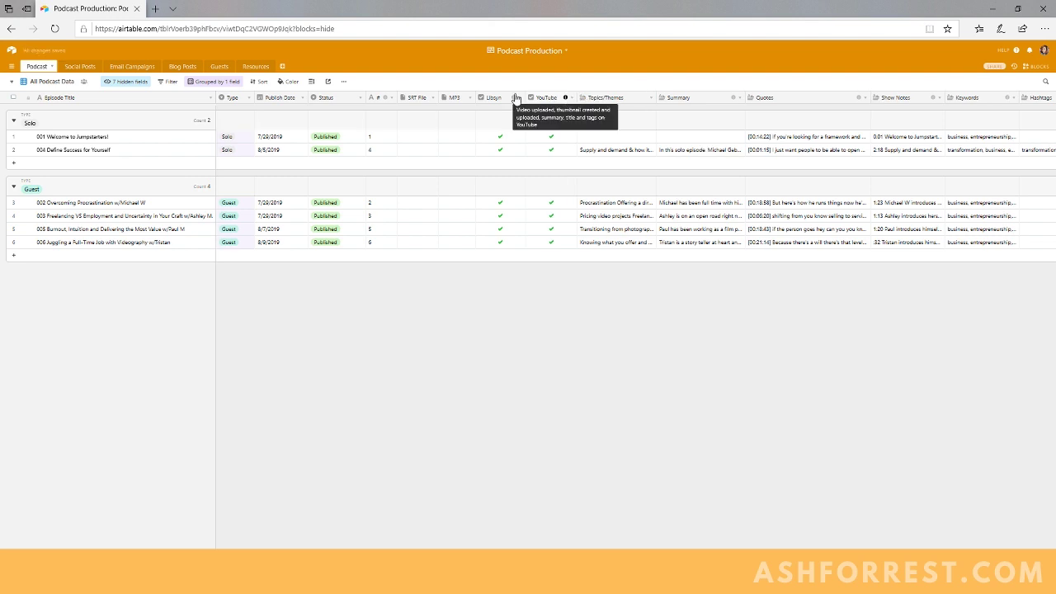
pyautogui.moveTo(515, 99)
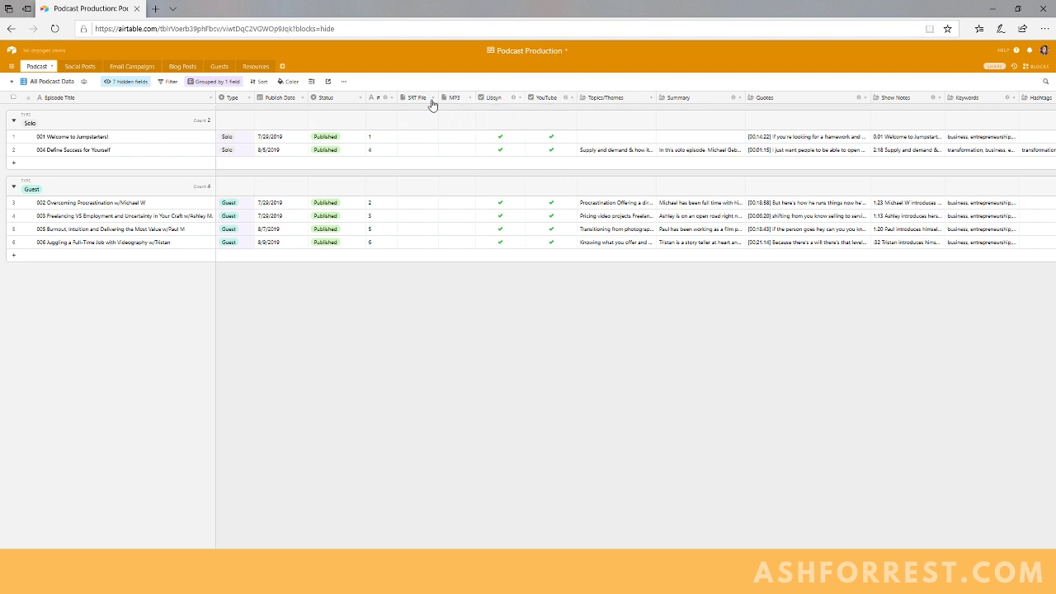
pyautogui.moveTo(385, 101)
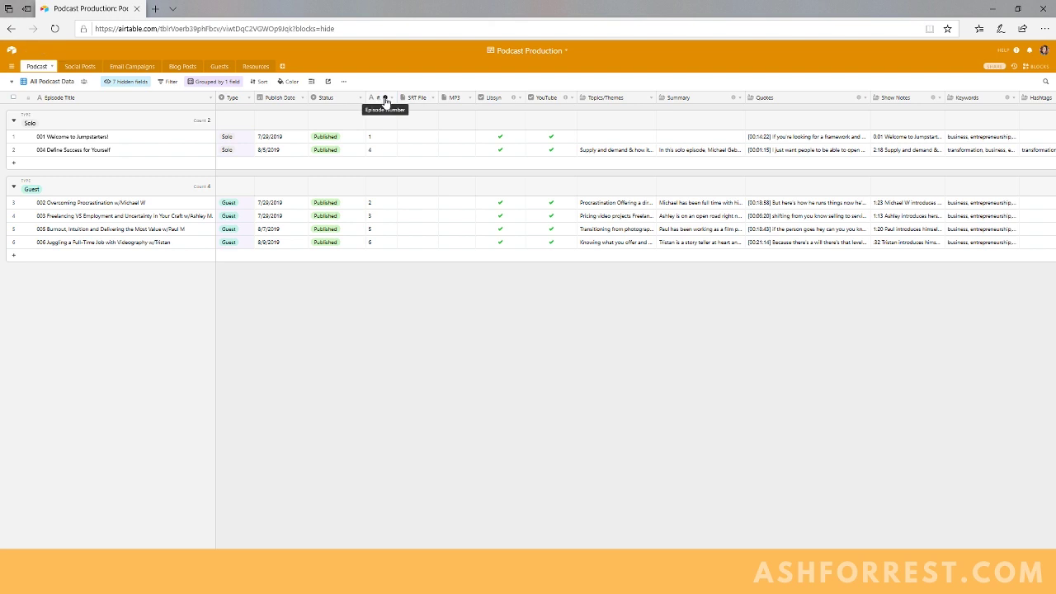
# Inspect the SRT File field's configuration and the available field types, keep Attachment selected, and cancel without saving
pyautogui.click(432, 98)
pyautogui.click(427, 116)
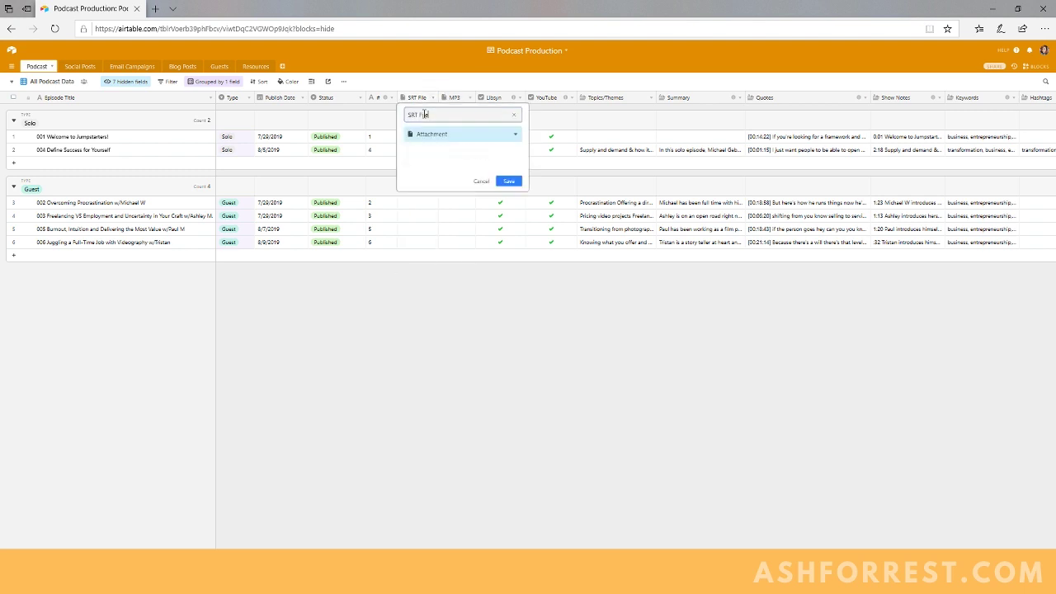
pyautogui.click(475, 133)
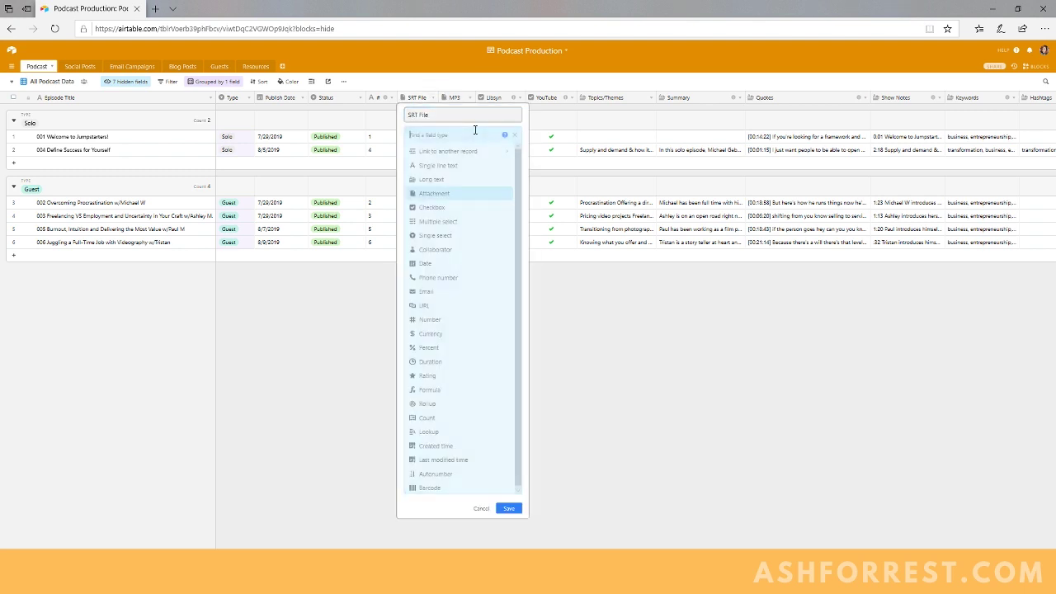
pyautogui.click(432, 193)
pyautogui.click(486, 182)
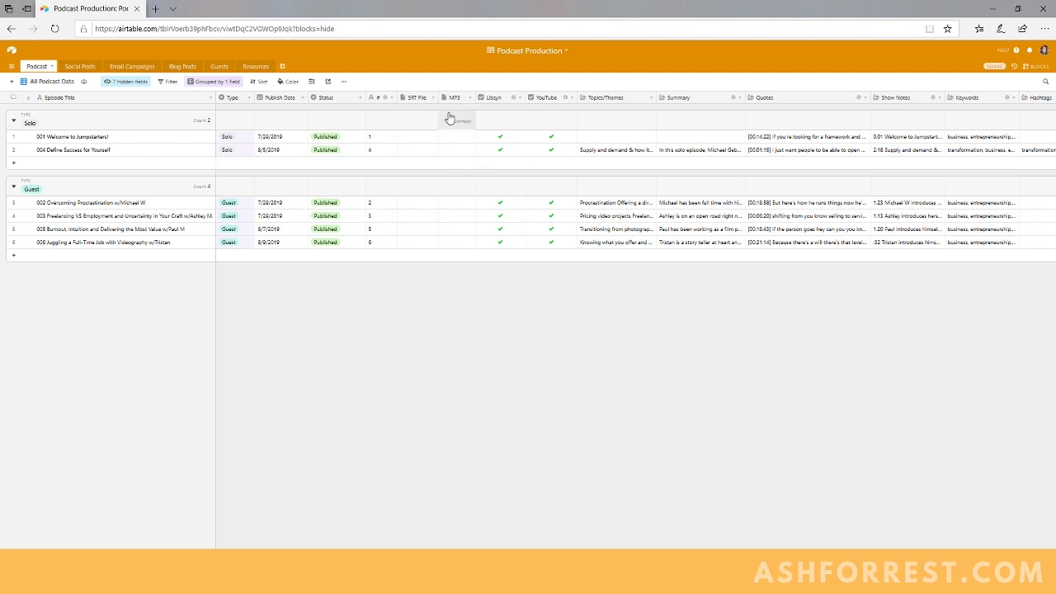
# Inspect the attachment upload sources for episode 001's SRT File cell, including Google Drive, and close without attaching anything
pyautogui.click(420, 141)
pyautogui.click(403, 137)
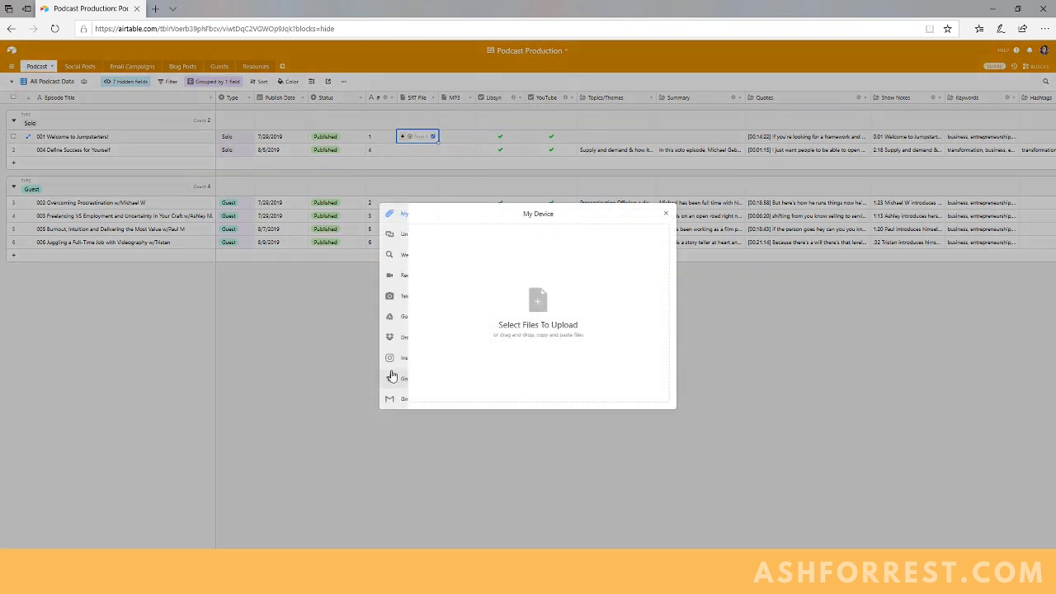
pyautogui.moveTo(394, 297)
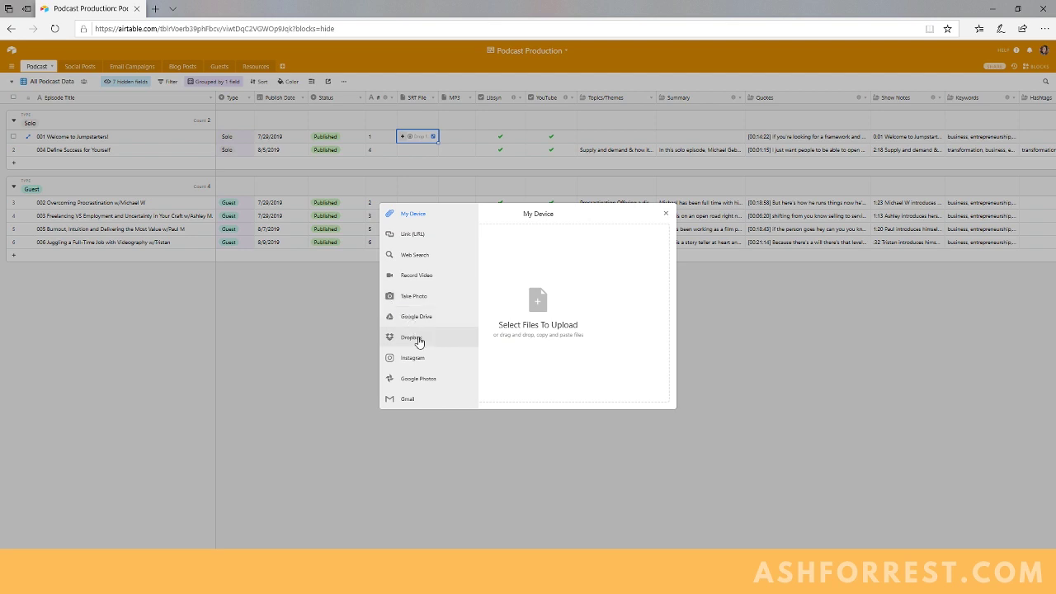
pyautogui.click(416, 340)
pyautogui.click(404, 316)
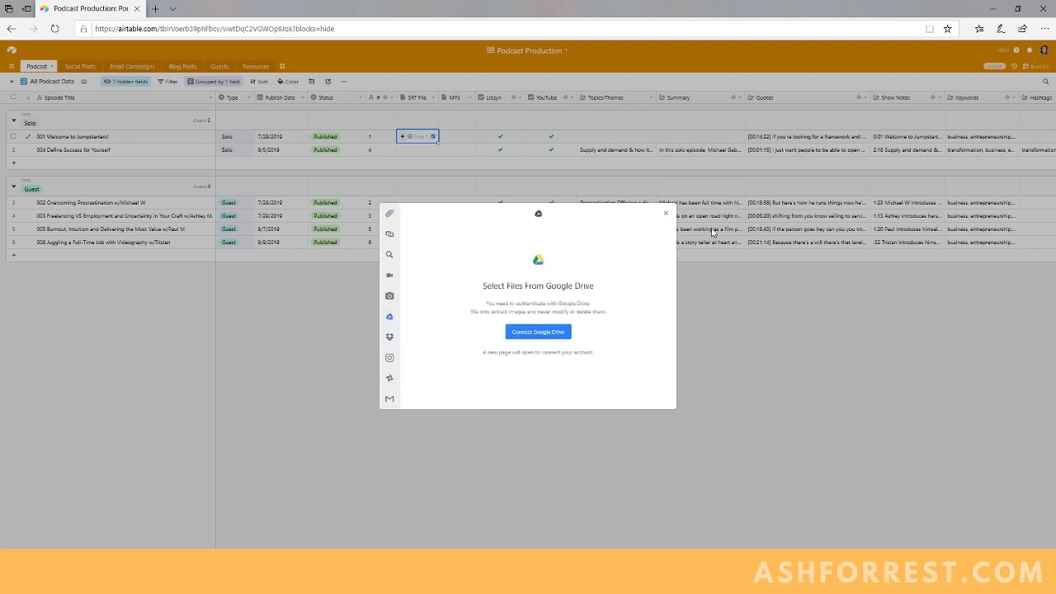
pyautogui.click(664, 216)
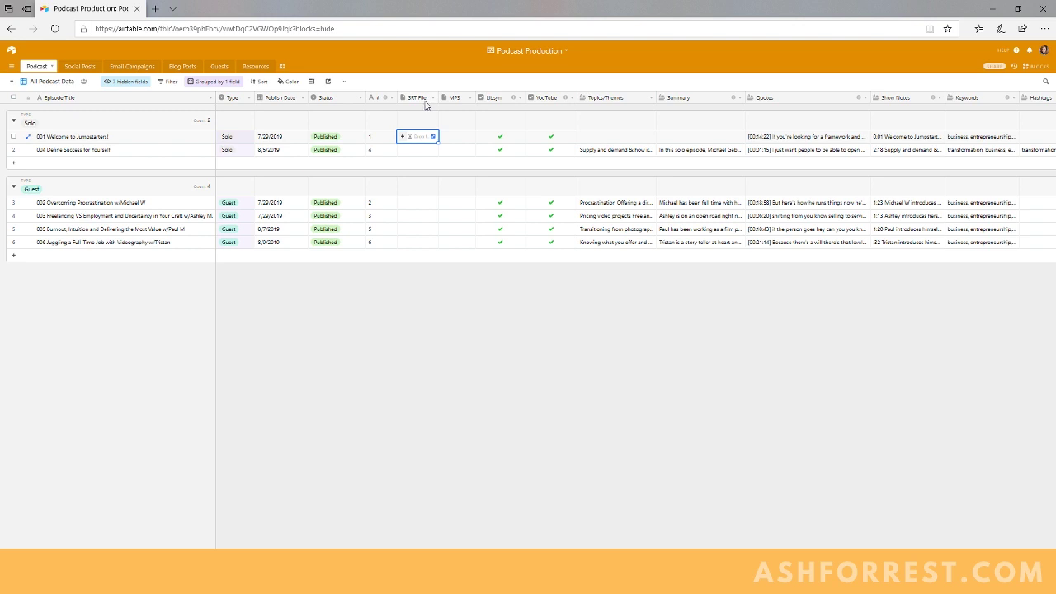
# Look up the Trint transcription entry in the Resources table and return to the Podcast table
pyautogui.click(261, 66)
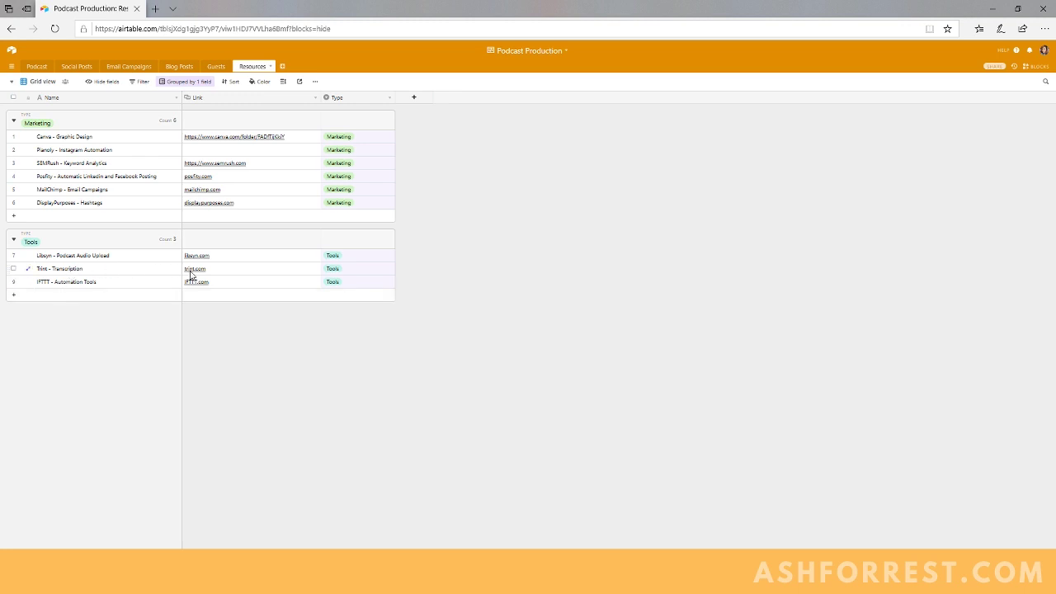
pyautogui.click(234, 269)
pyautogui.click(37, 67)
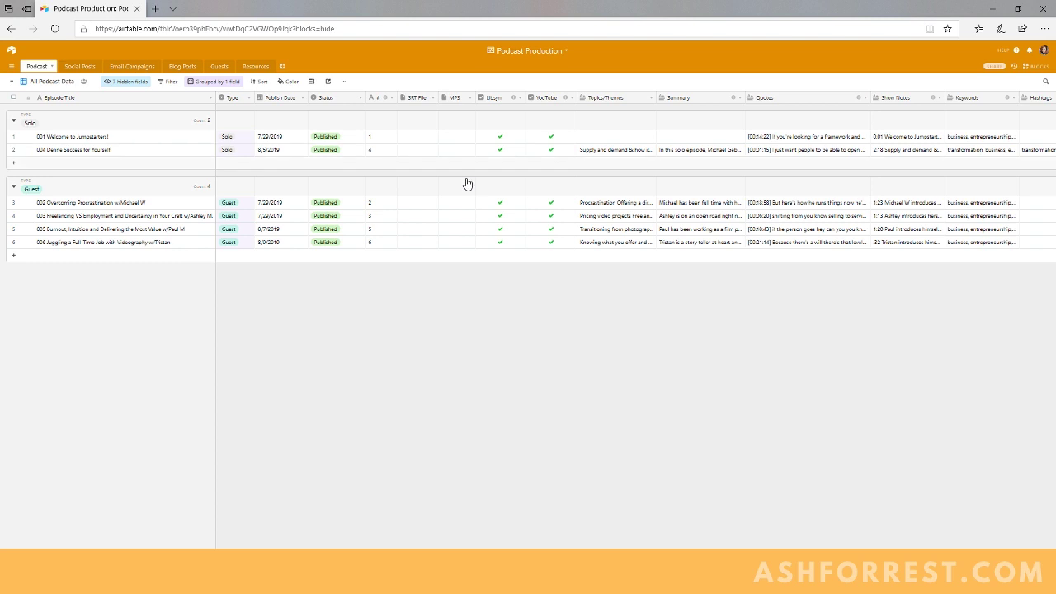
# Examine the Podcast table's columns from Type and Status across Libsyn and YouTube to Podcast Cover and IG Posts
pyautogui.hscroll(3, 601, 177)
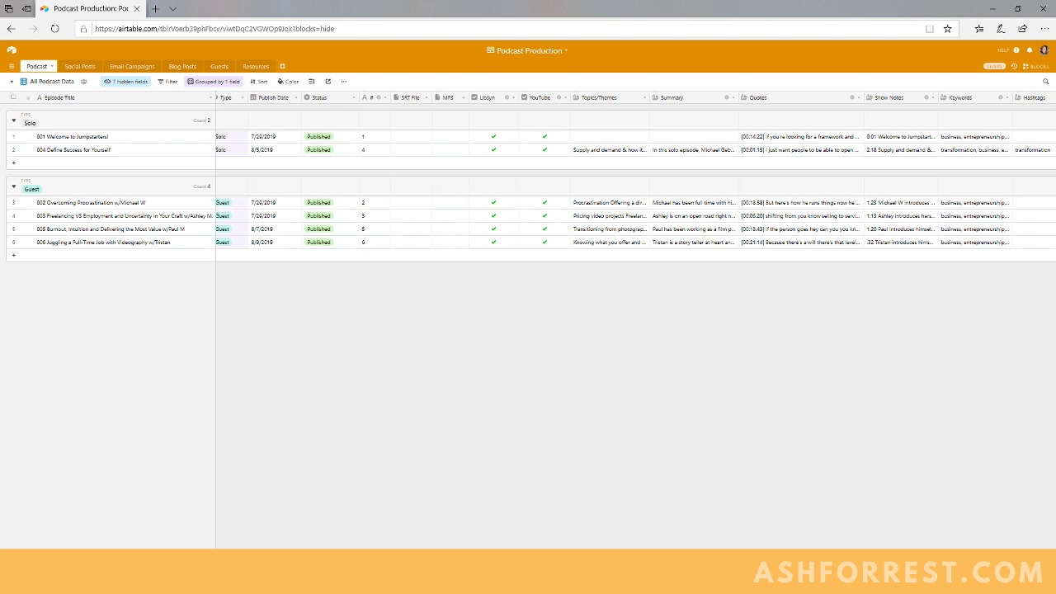
pyautogui.hscroll(3, 601, 177)
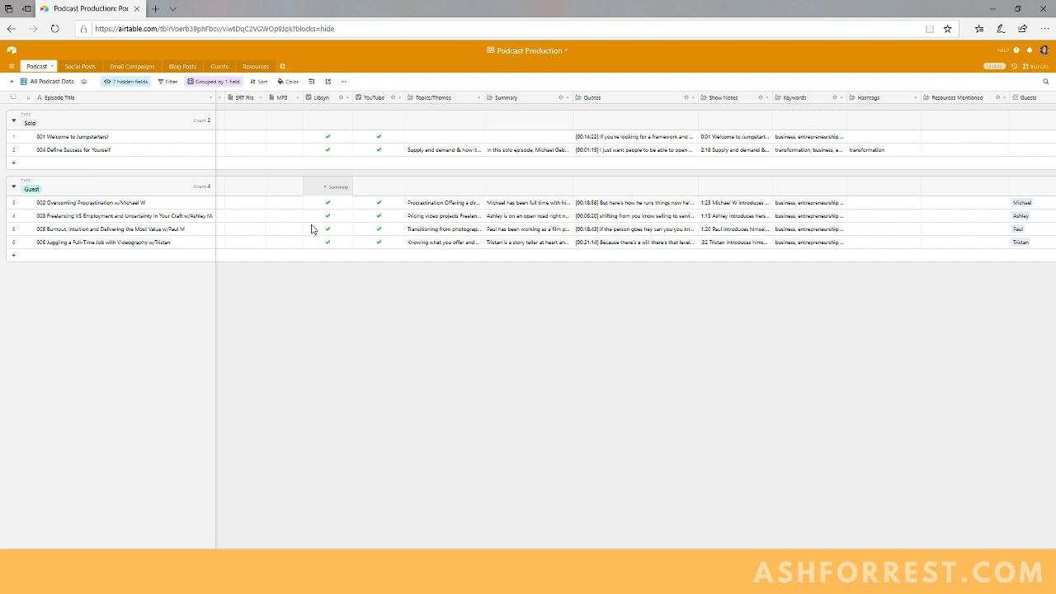
pyautogui.hscroll(2, 314, 289)
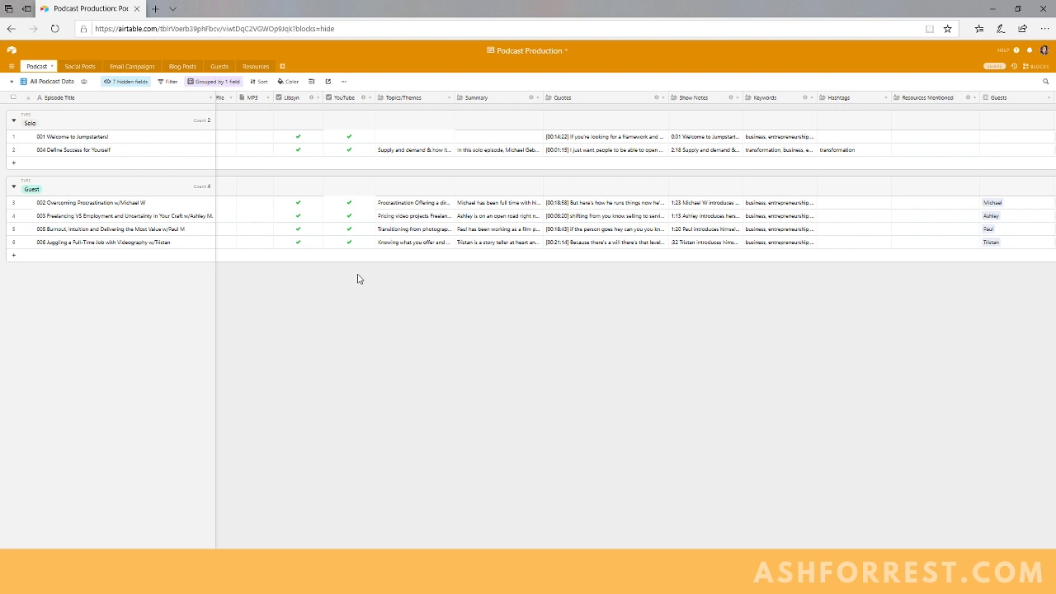
pyautogui.hscroll(2, 635, 177)
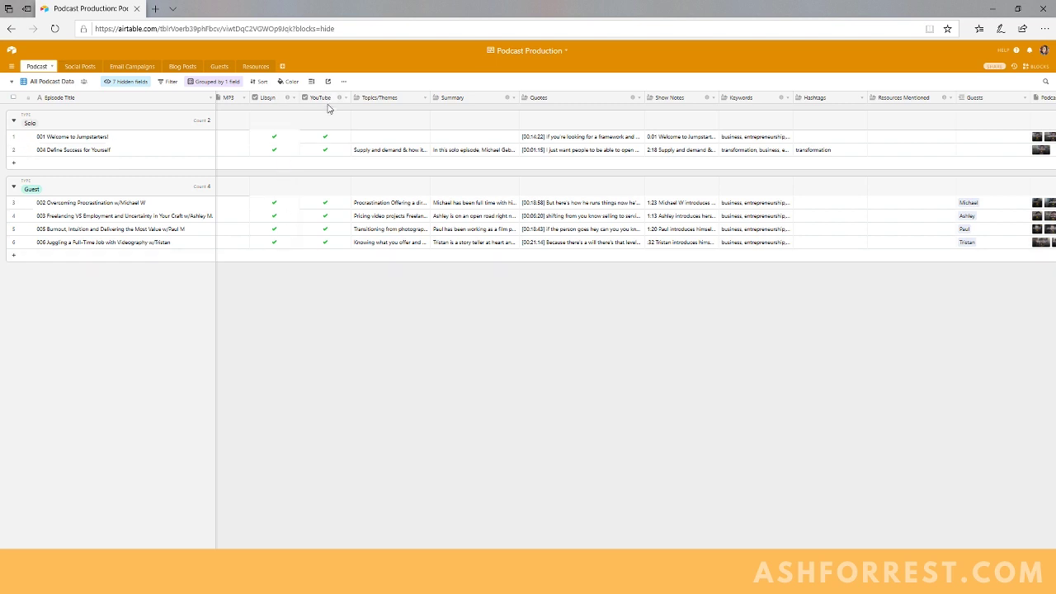
pyautogui.hscroll(3, 349, 541)
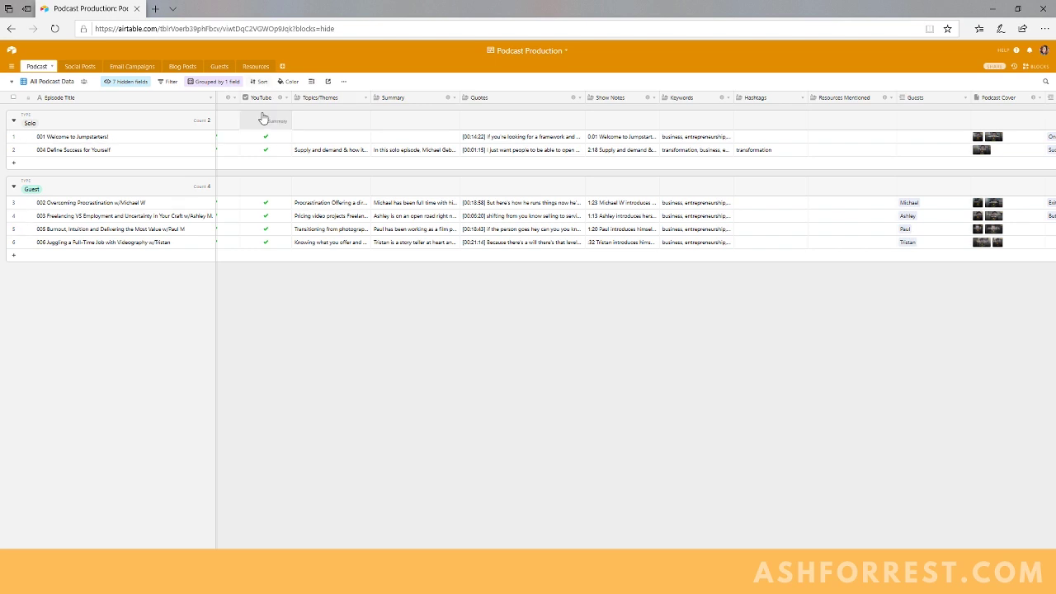
pyautogui.moveTo(283, 99)
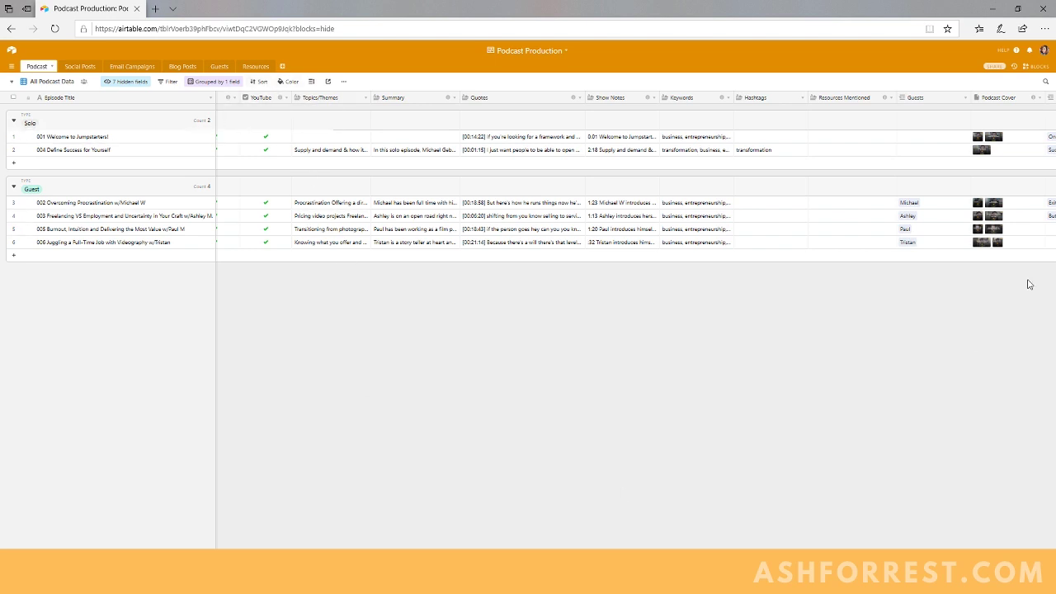
pyautogui.hscroll(2, 635, 177)
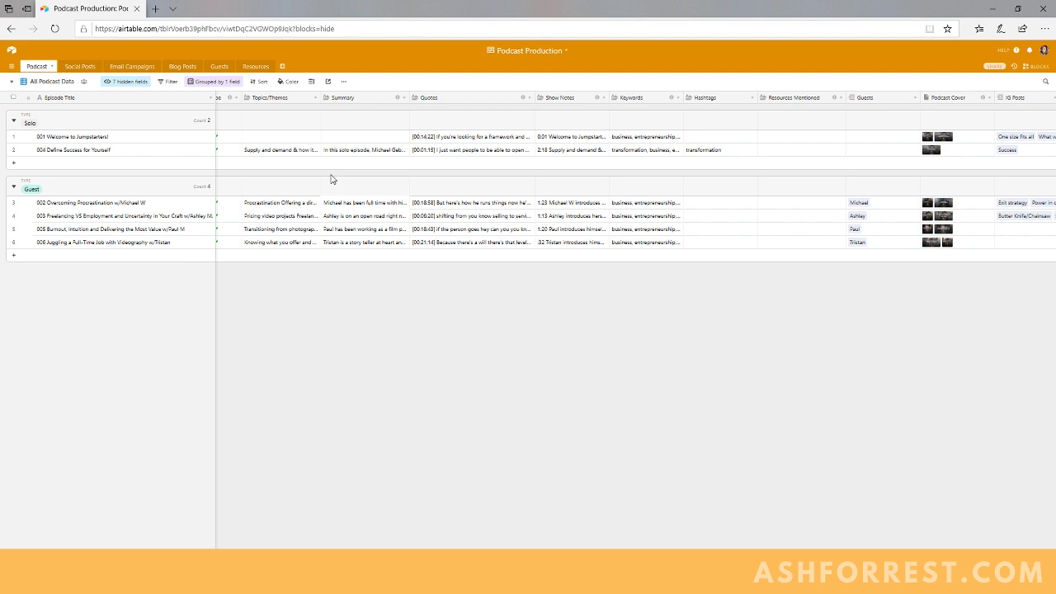
pyautogui.click(289, 161)
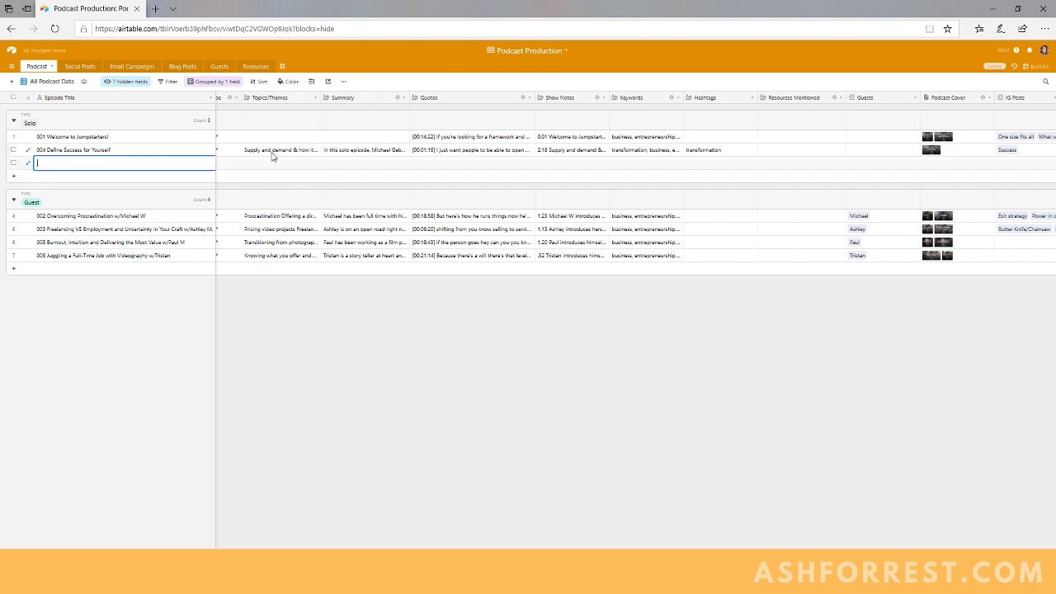
pyautogui.rightClick(264, 165)
pyautogui.click(289, 259)
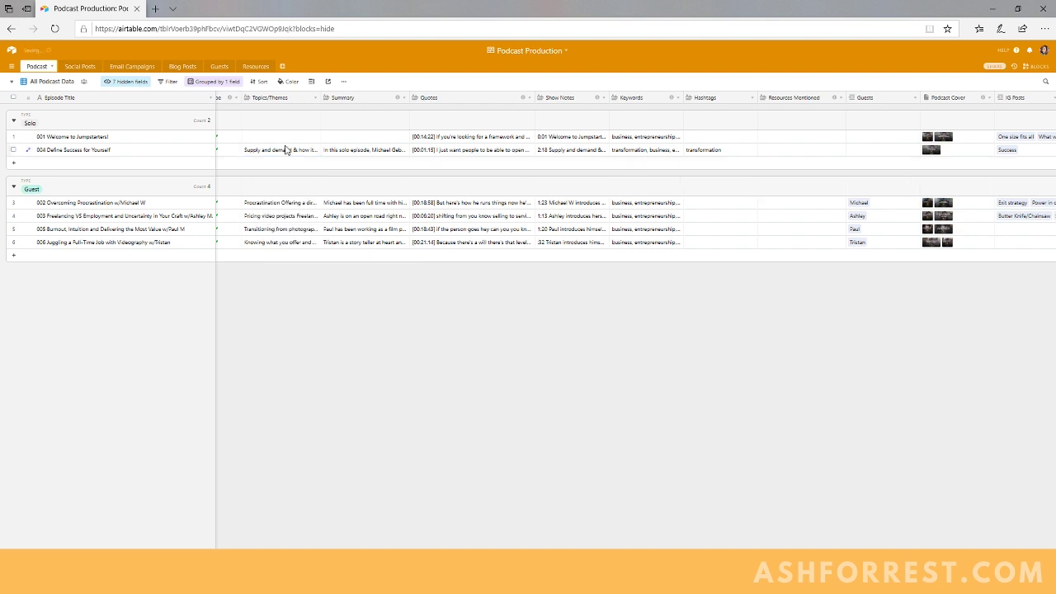
# Read the full Topics/Themes and Summary texts of episode 004 in expanded view and close them unchanged
pyautogui.click(315, 149)
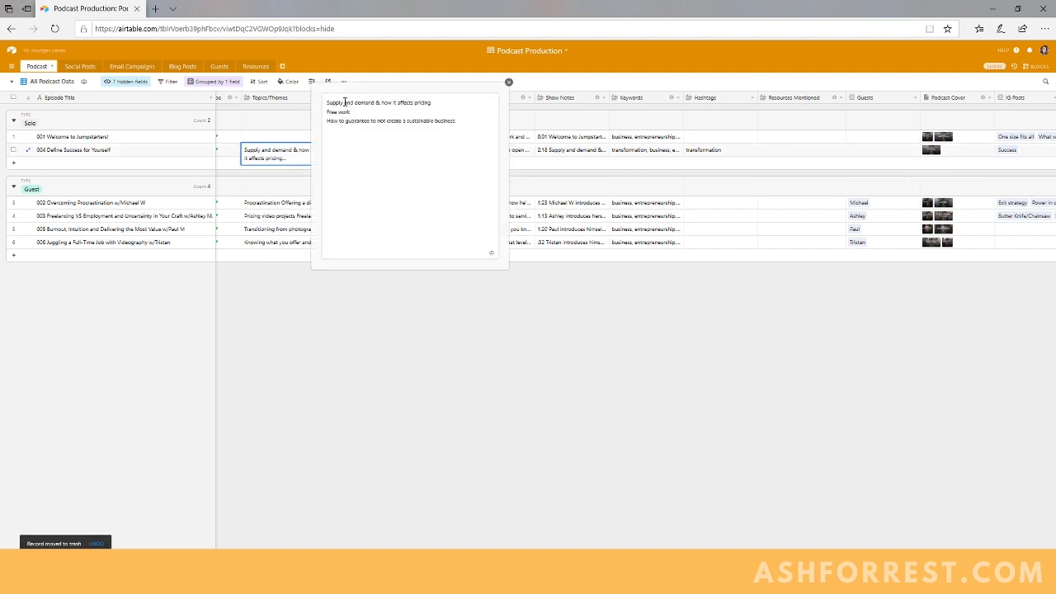
pyautogui.click(396, 341)
pyautogui.click(372, 152)
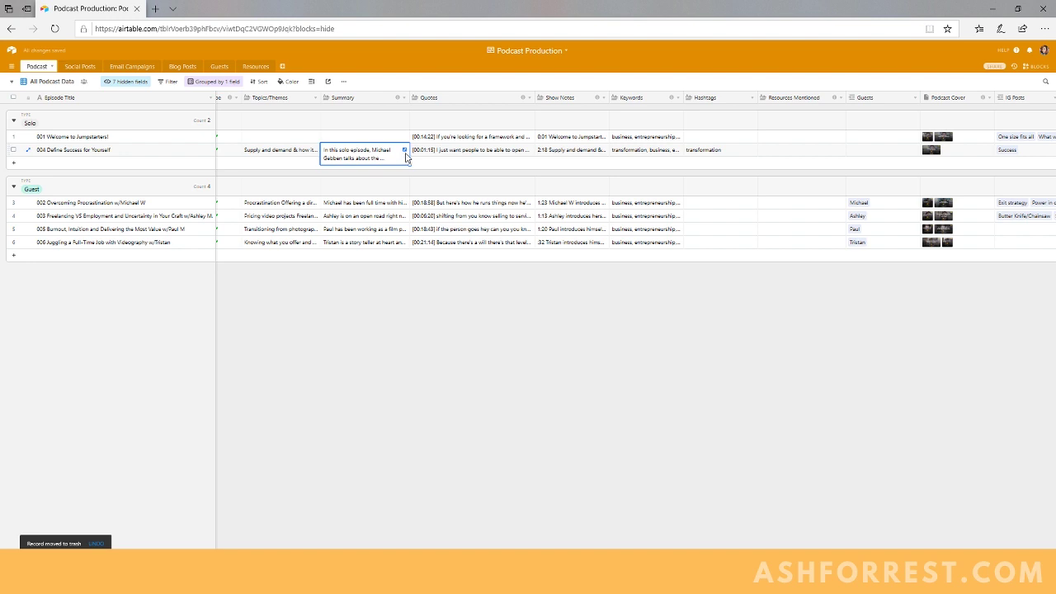
pyautogui.click(404, 153)
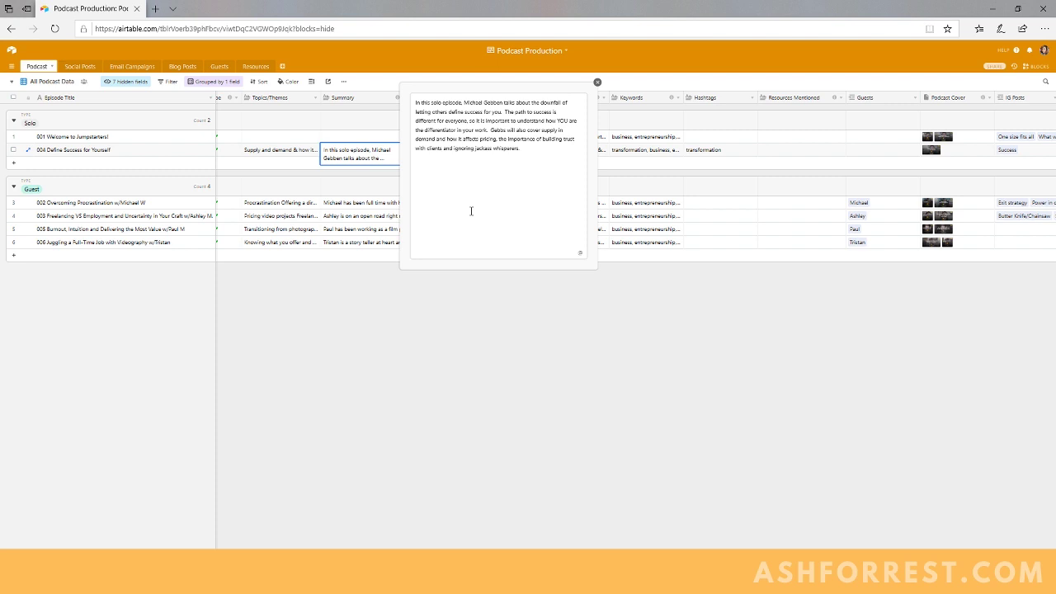
pyautogui.click(596, 83)
# Read through the time-stamped Quotes text of episode 004 in expanded view and close it unchanged
pyautogui.click(461, 152)
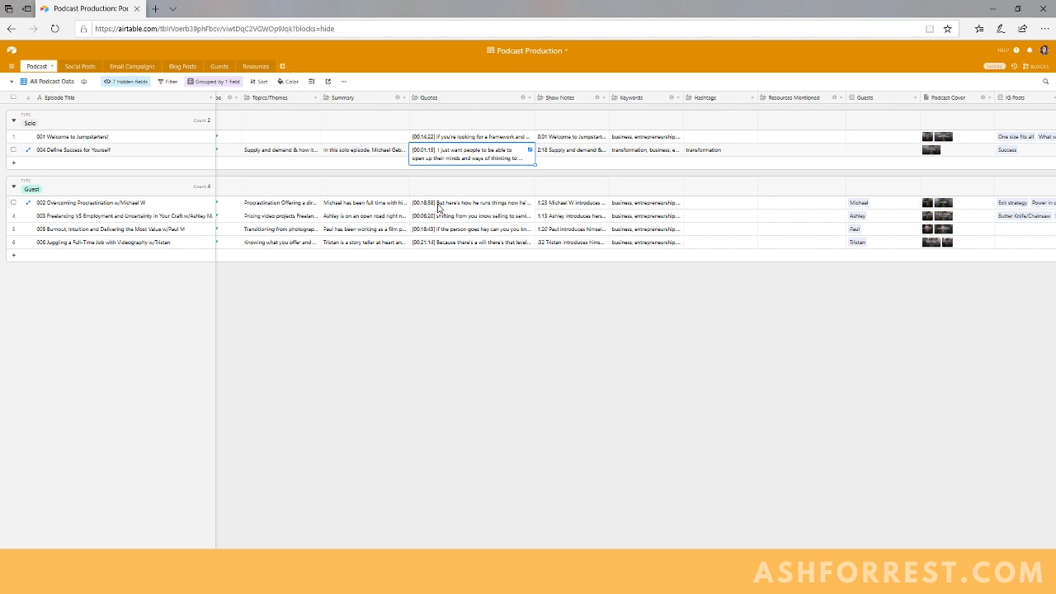
pyautogui.click(531, 151)
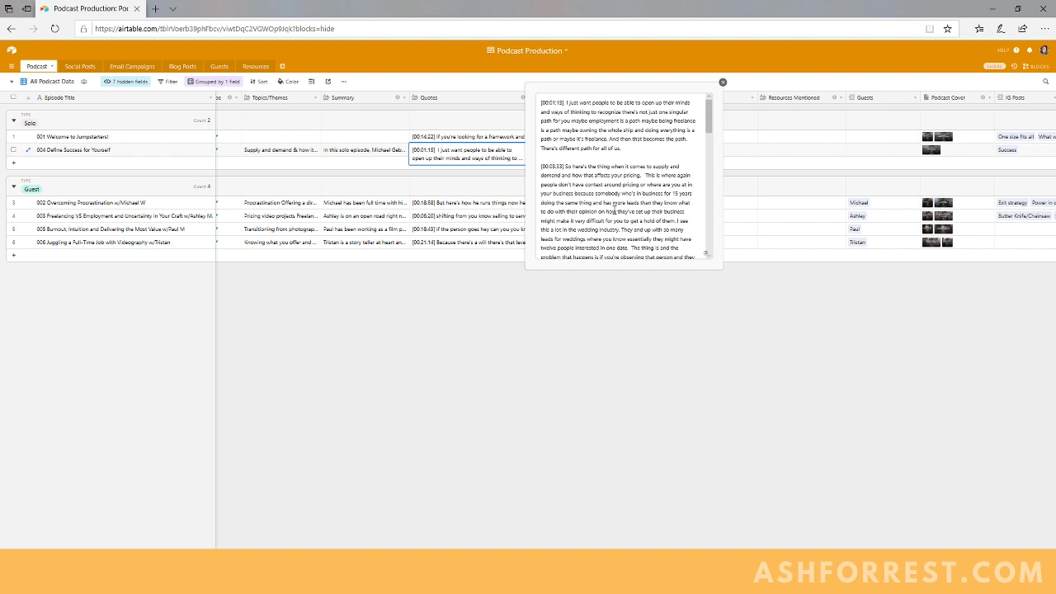
pyautogui.scroll(-5, 614, 211)
pyautogui.scroll(3, 622, 213)
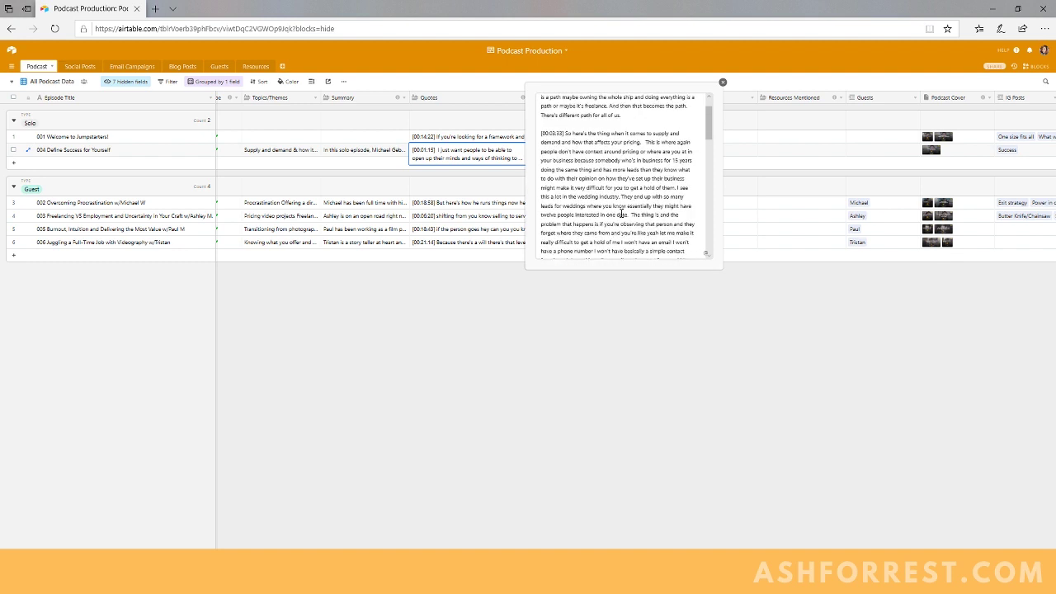
pyautogui.scroll(1, 623, 214)
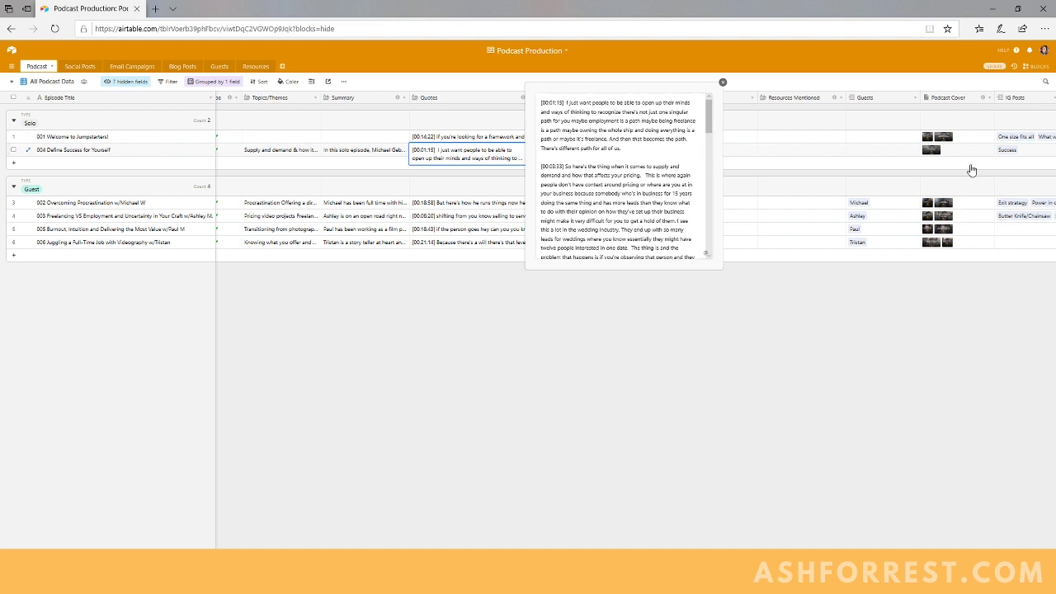
pyautogui.click(723, 85)
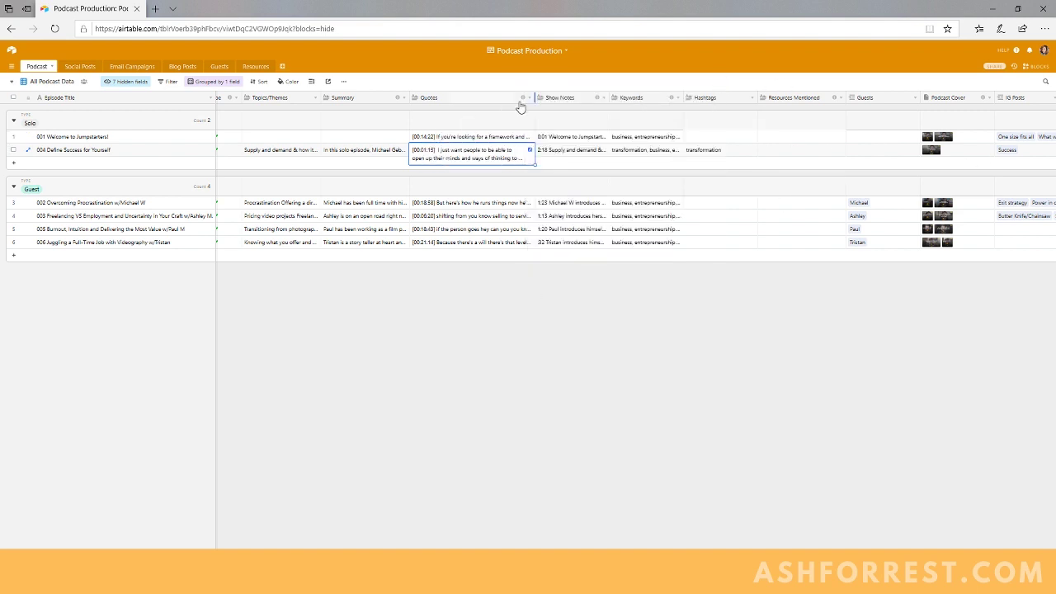
# Review episode 004's expanded Show Notes, highlighting the timestamps and topic lines, and close them without editing
pyautogui.click(571, 157)
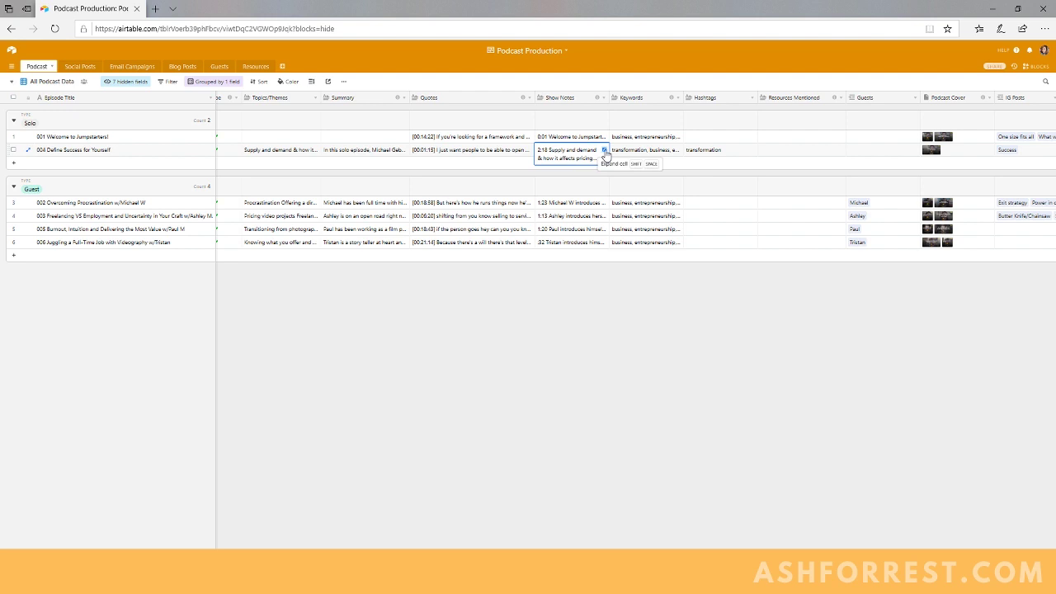
pyautogui.click(605, 150)
pyautogui.moveTo(616, 104); pyautogui.dragTo(669, 178)
pyautogui.click(670, 179)
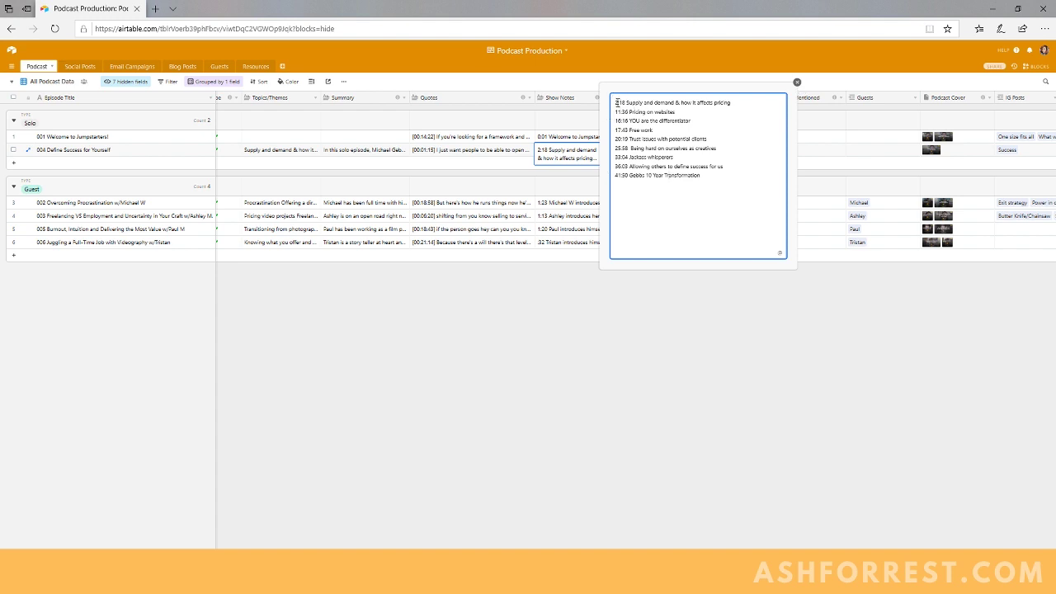
pyautogui.moveTo(630, 103); pyautogui.dragTo(613, 111)
pyautogui.click(623, 110)
pyautogui.click(798, 85)
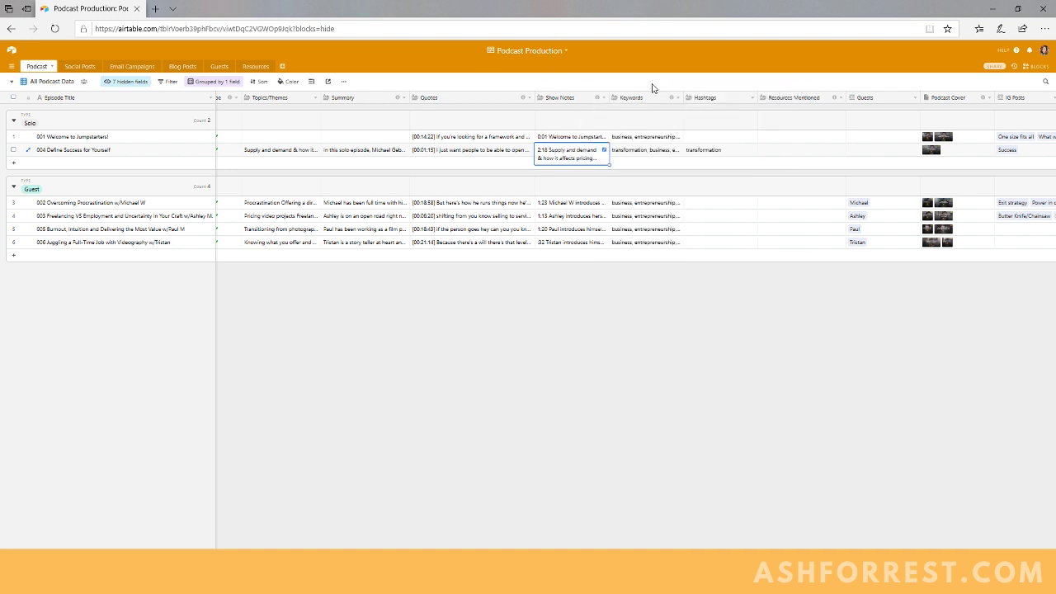
pyautogui.click(603, 151)
pyautogui.moveTo(683, 152); pyautogui.dragTo(623, 158)
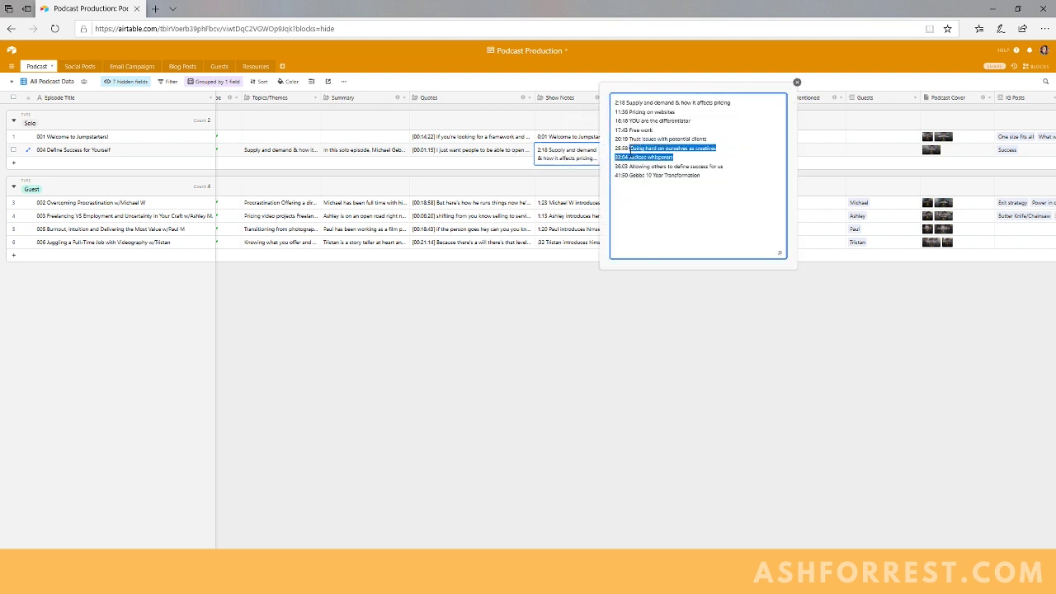
pyautogui.click(623, 158)
pyautogui.click(797, 81)
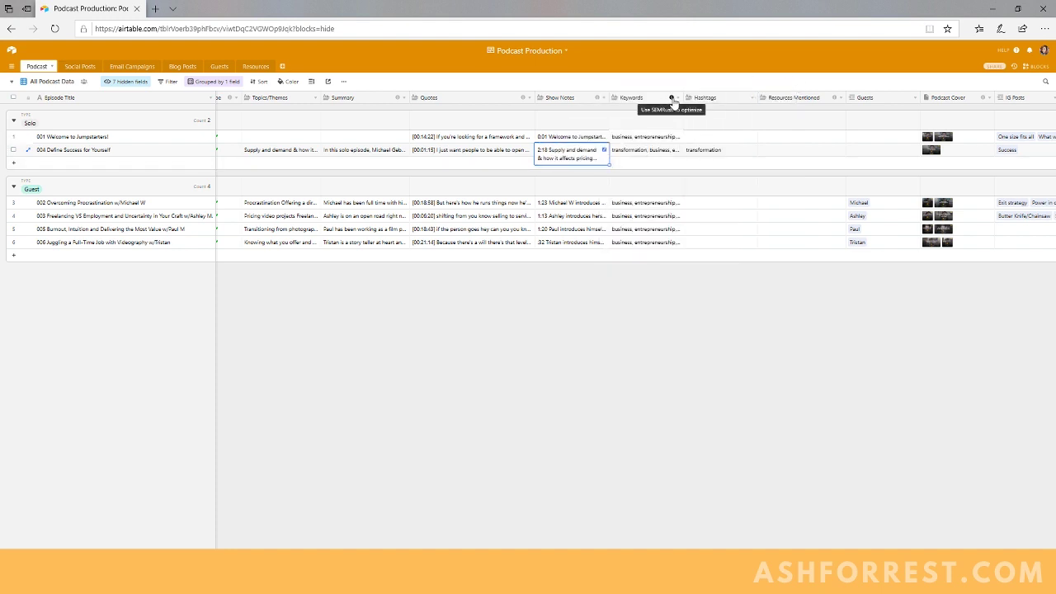
# Check episode 004's Keywords cell, look up the SEMRush entry in the Resources table and return to the Podcast table
pyautogui.click(632, 156)
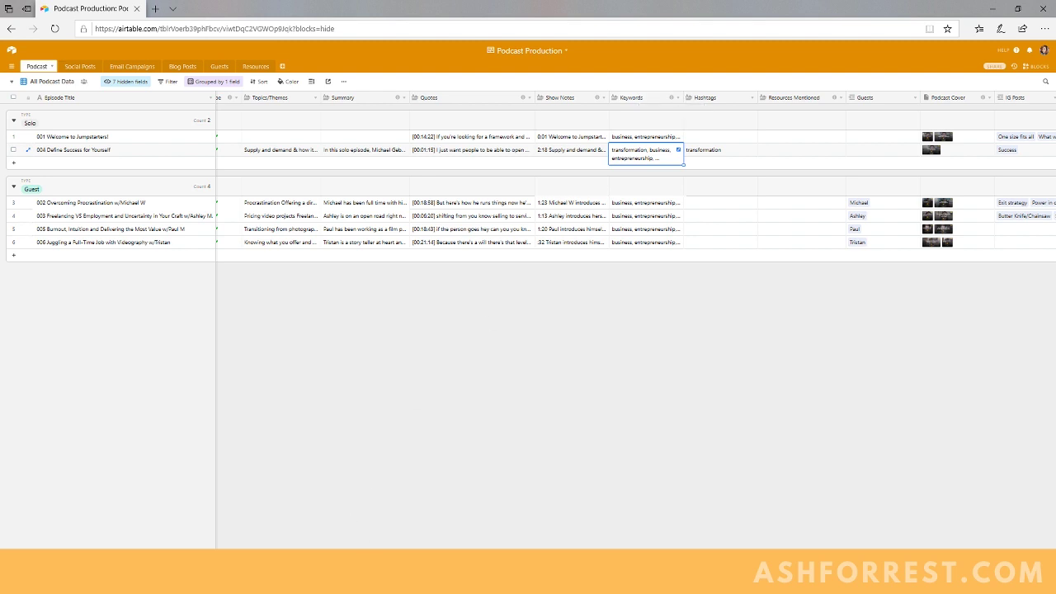
pyautogui.click(256, 66)
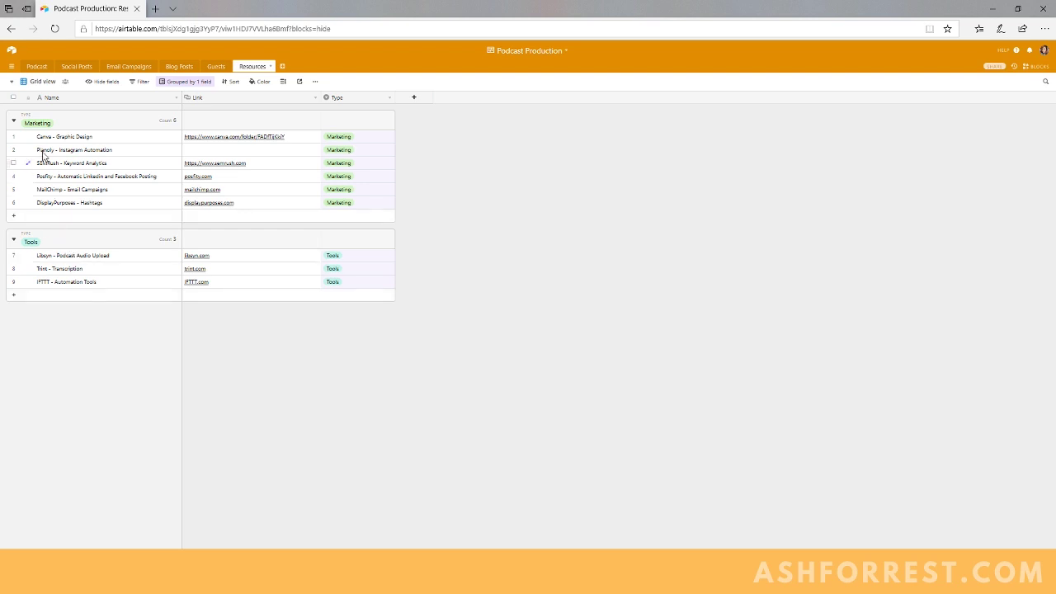
pyautogui.click(35, 64)
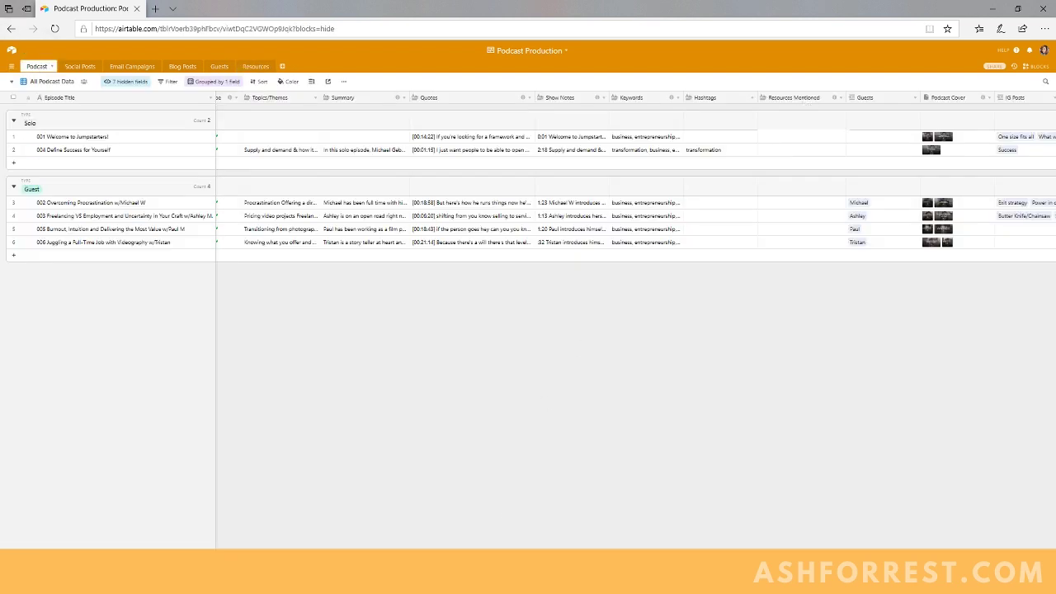
# View the Resources Mentioned and Guests columns, selecting episode 001's cell in each
pyautogui.hscroll(3, 627, 166)
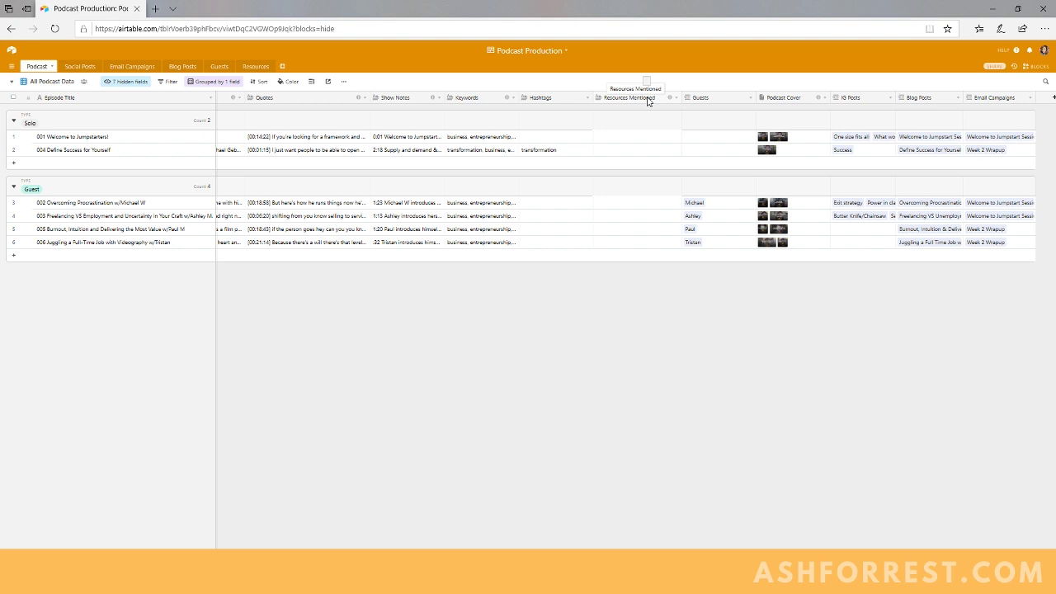
pyautogui.click(636, 136)
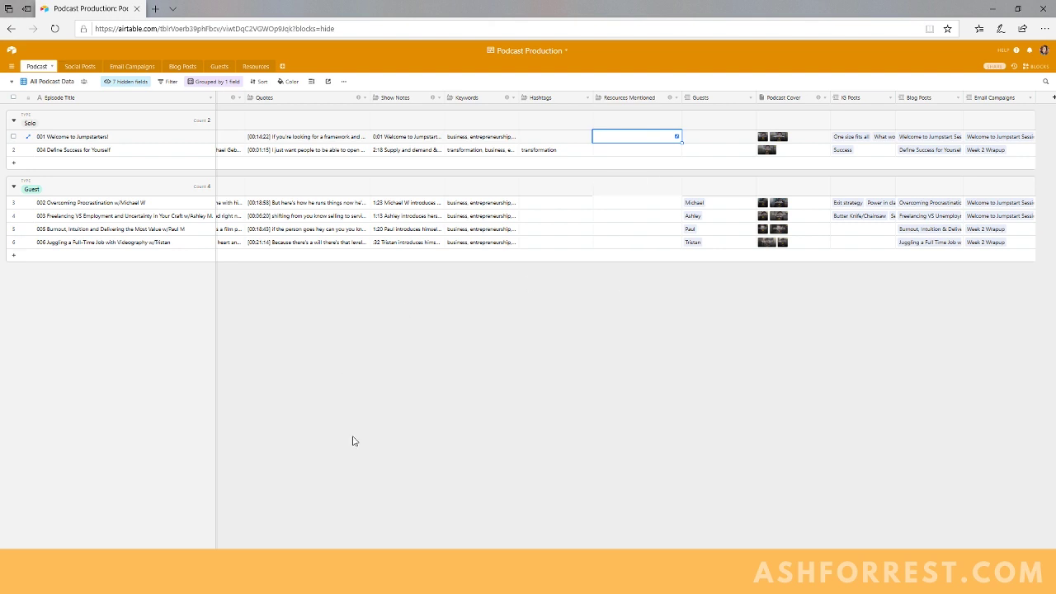
pyautogui.hscroll(2, 627, 176)
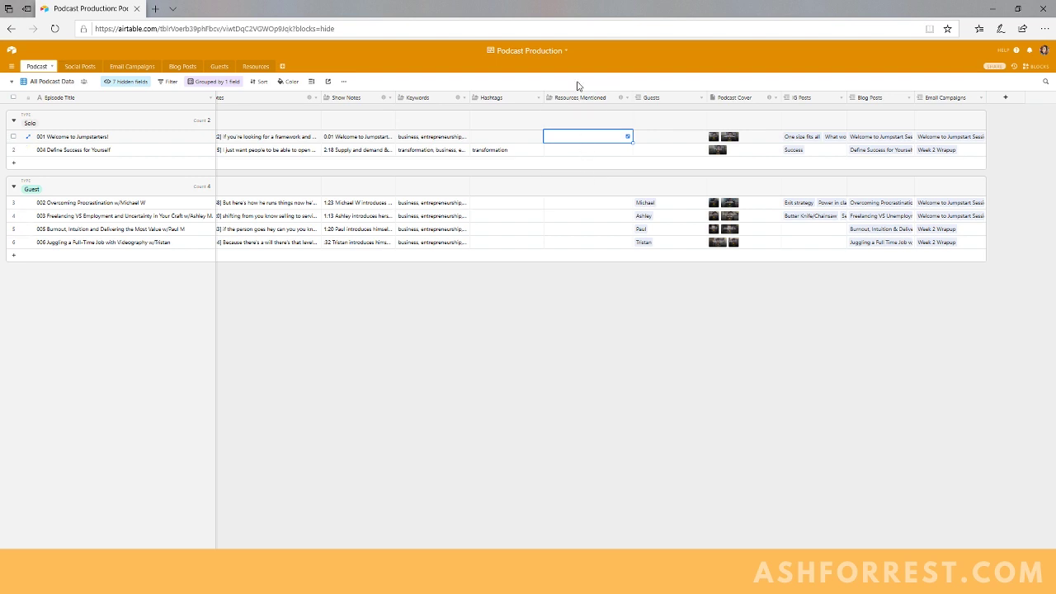
pyautogui.press('Right')
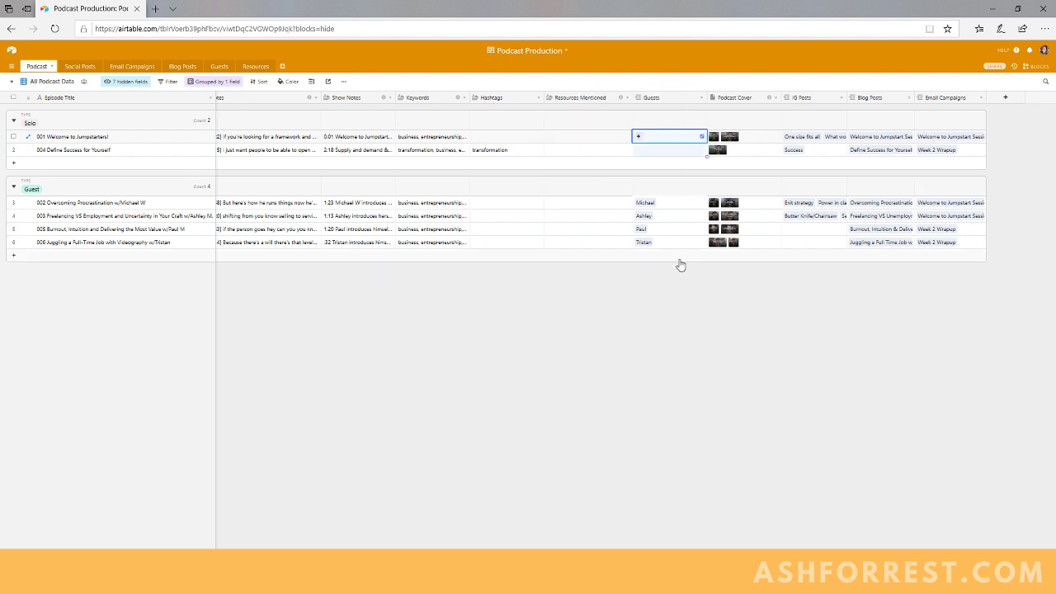
# Inspect the guest record linked to episode 002 and the Guests table it belongs to, returning to the Podcast table
pyautogui.click(653, 208)
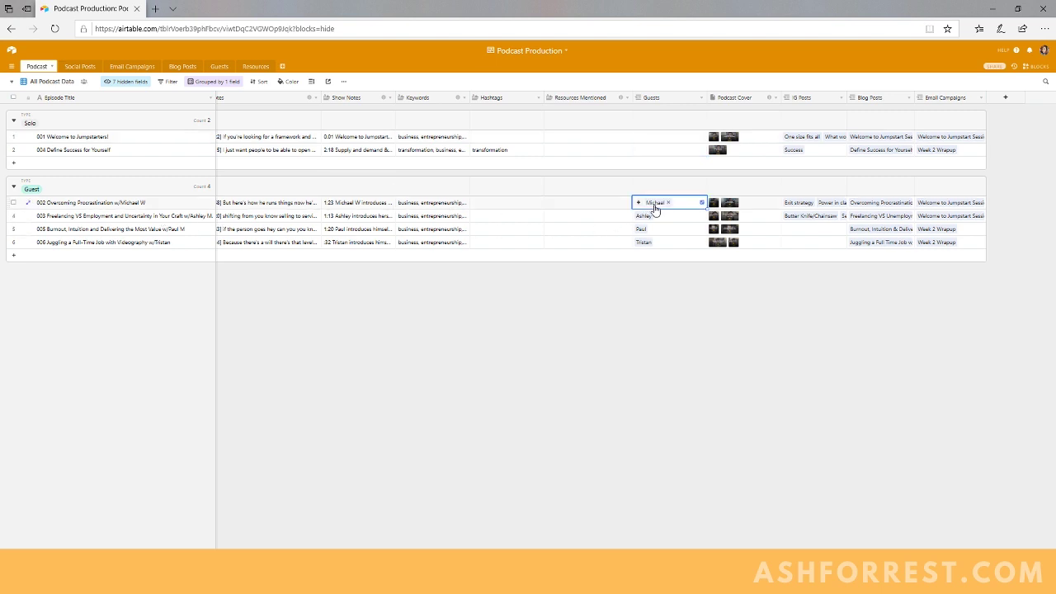
pyautogui.click(656, 206)
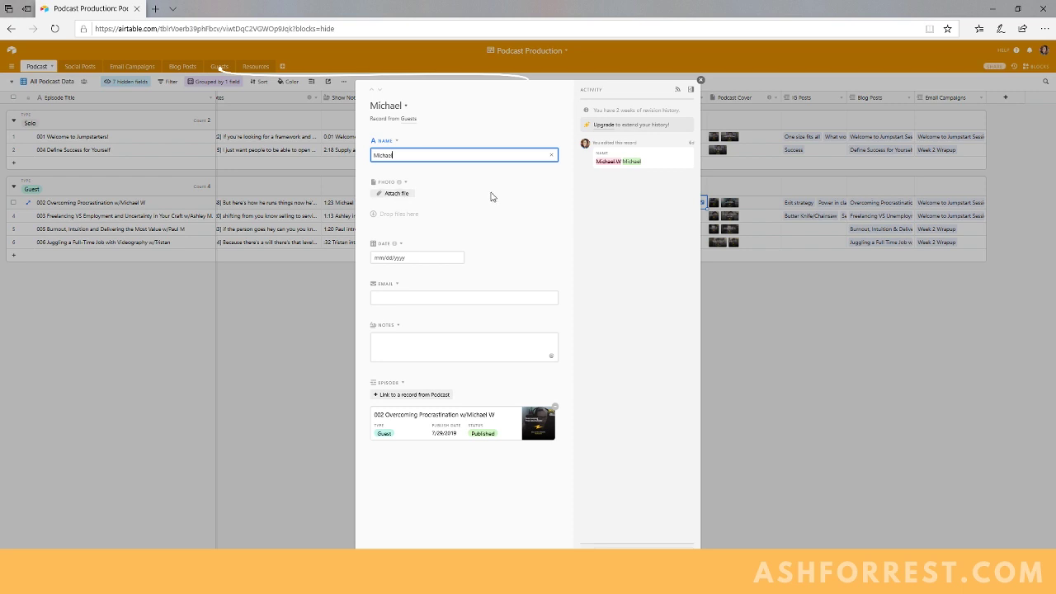
pyautogui.moveTo(396, 246)
pyautogui.click(273, 423)
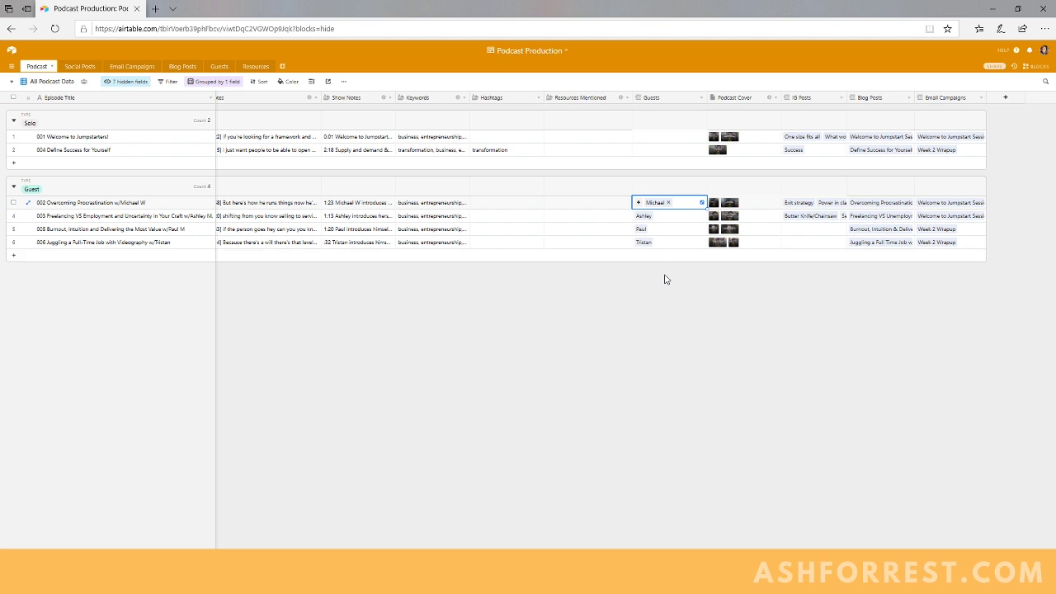
pyautogui.click(218, 71)
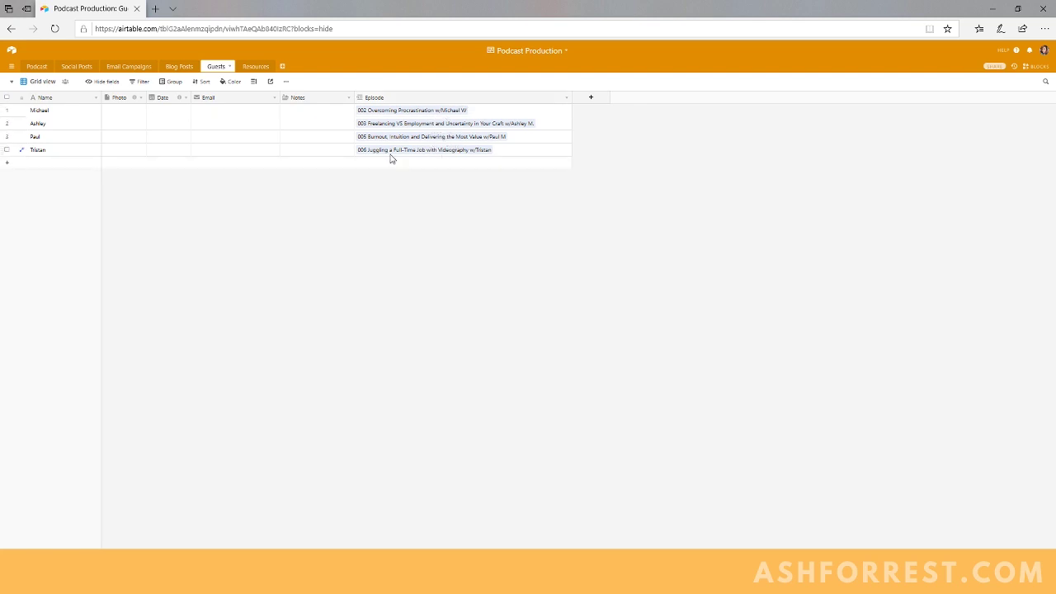
pyautogui.click(37, 67)
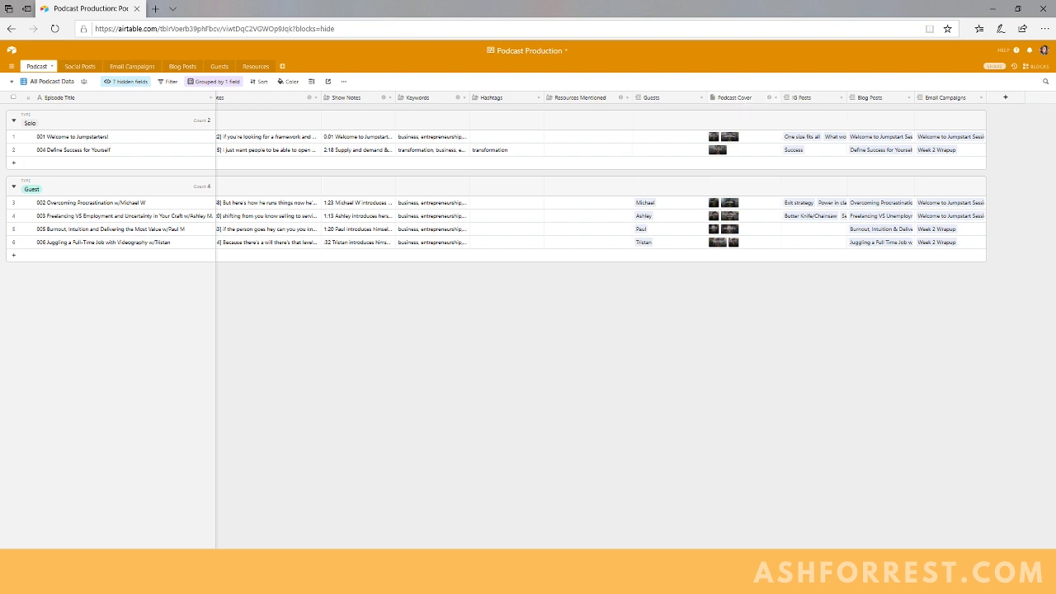
# Preview both Podcast Cover images attached to episode 001, including the widescreen thumbnail, and close the preview
pyautogui.click(718, 141)
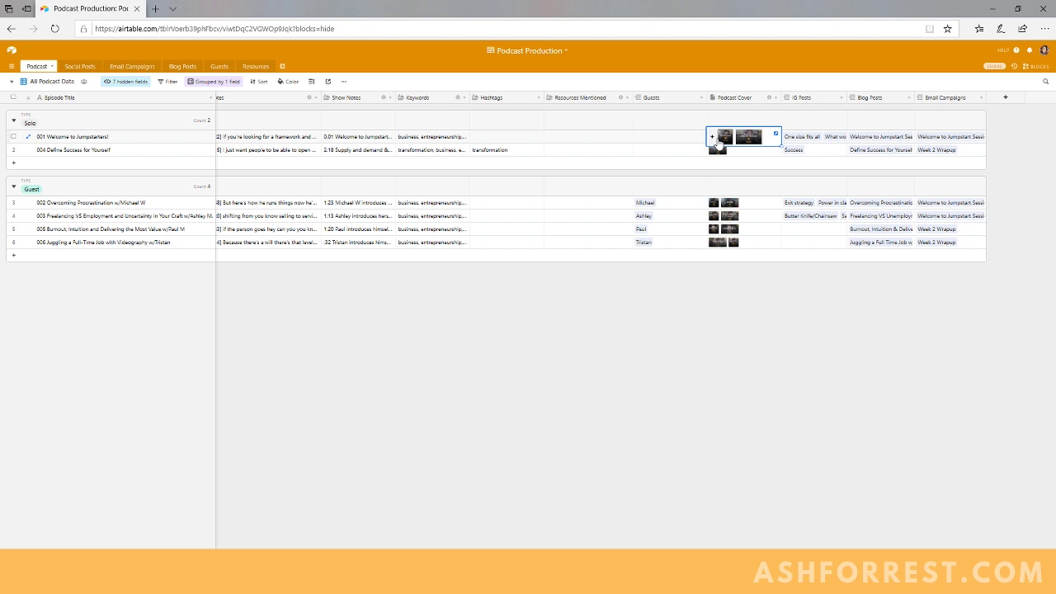
pyautogui.click(729, 144)
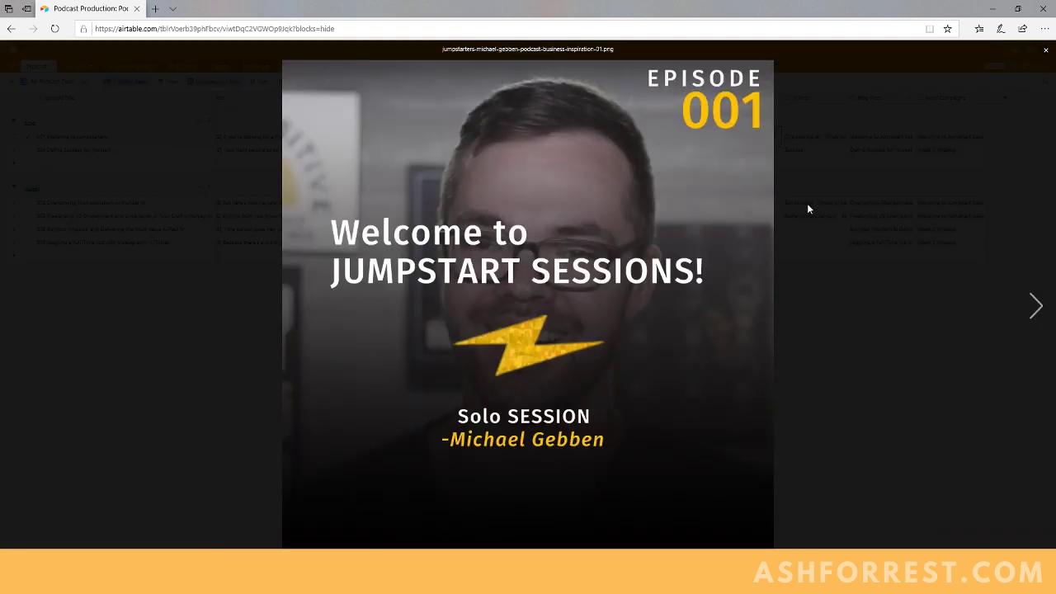
pyautogui.click(1036, 306)
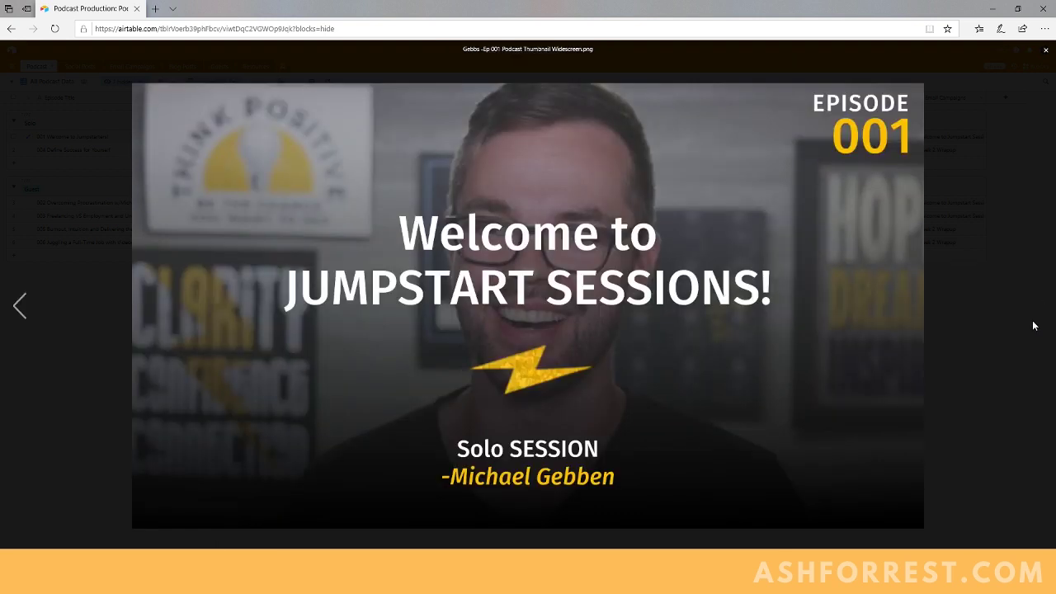
pyautogui.click(1046, 52)
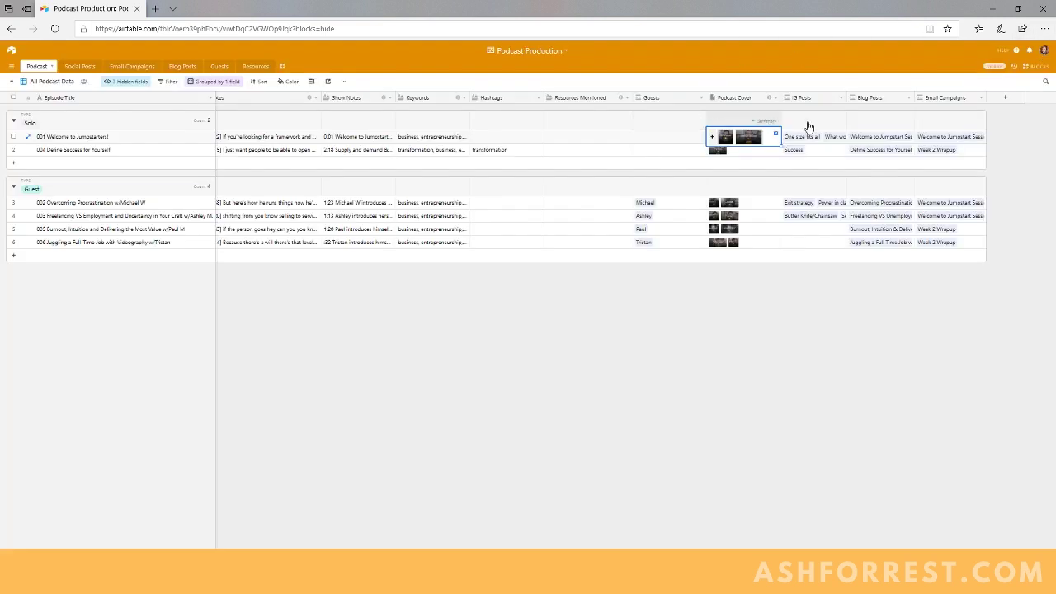
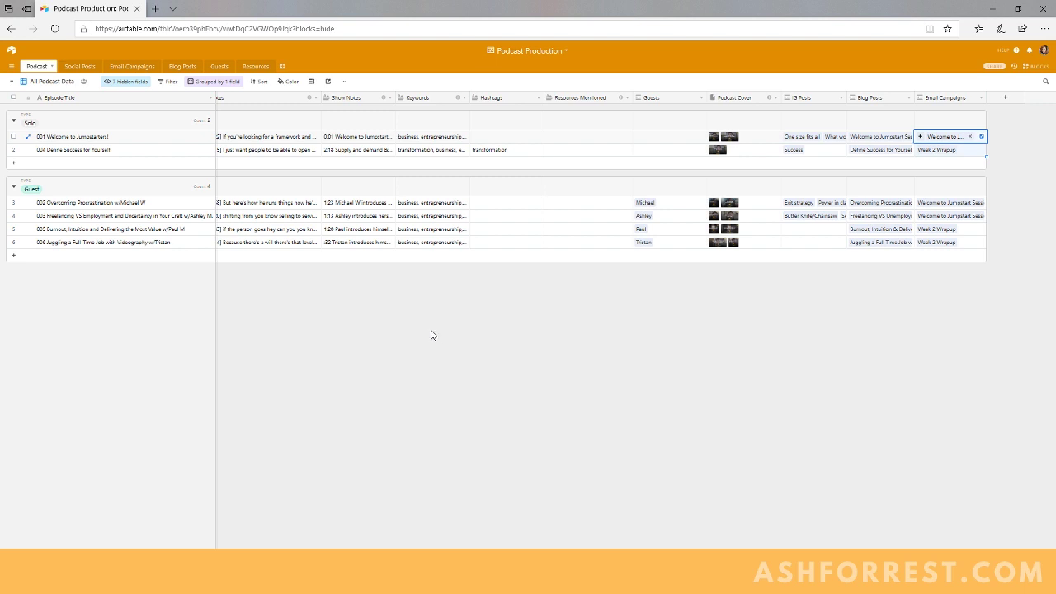
# Open the Social Posts table, check its list of views, stay in Grid view and widen the Post text column
pyautogui.hscroll(-1, 608, 176)
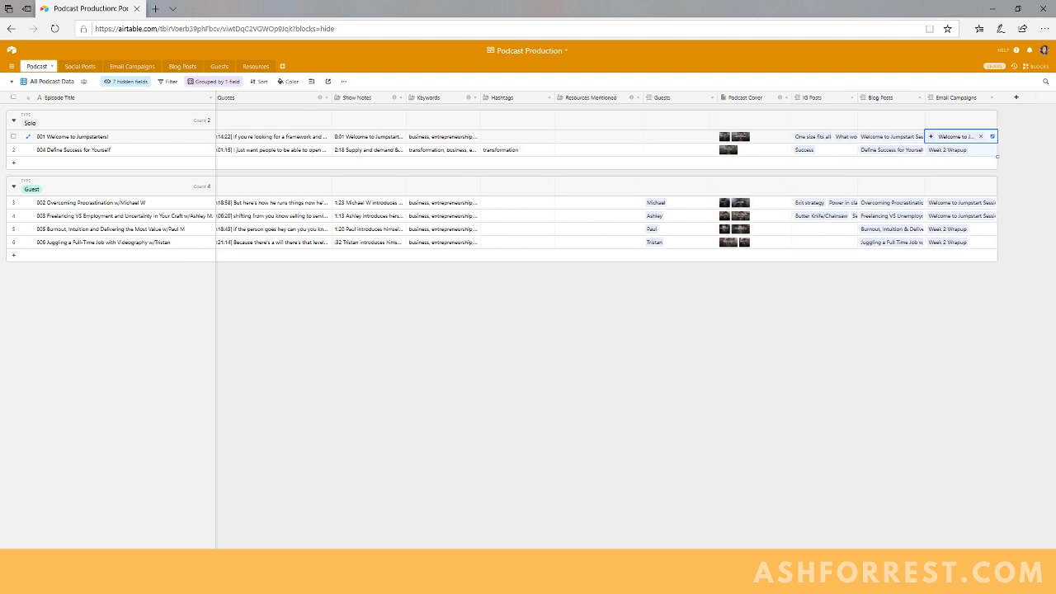
pyautogui.hscroll(-10, 608, 177)
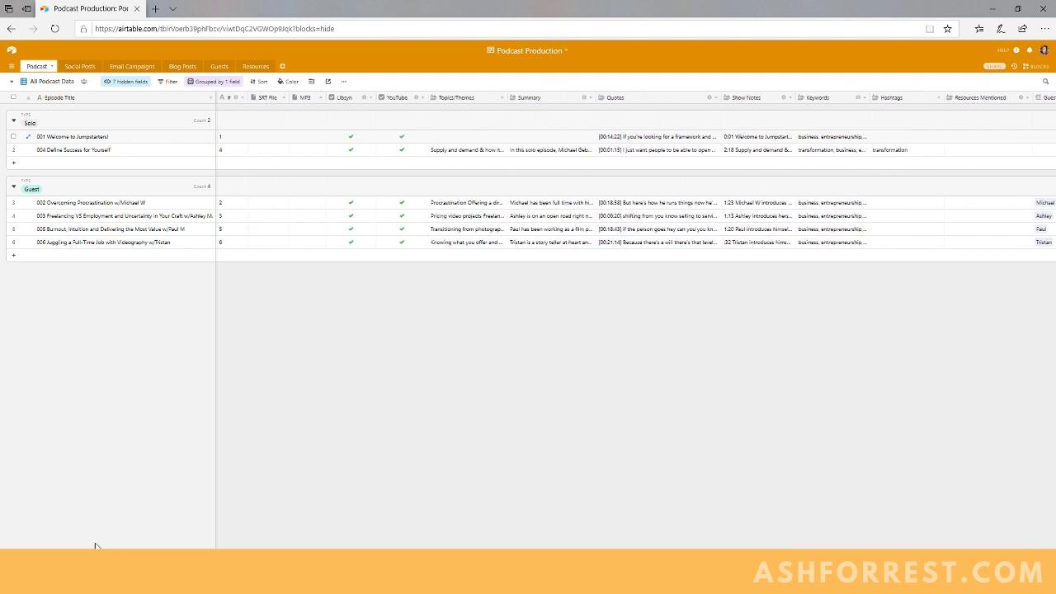
pyautogui.click(77, 66)
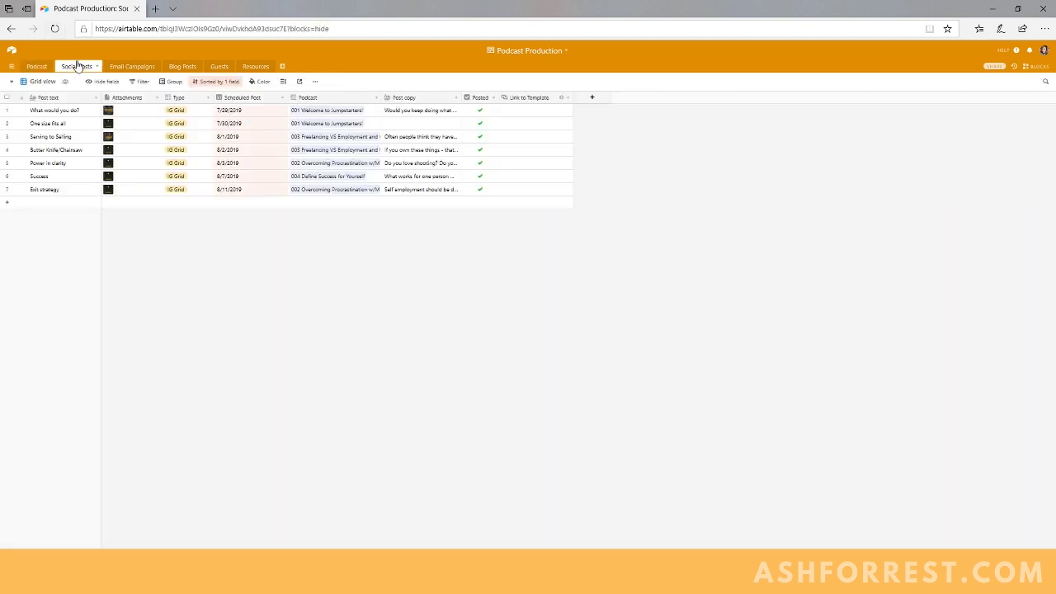
pyautogui.click(12, 81)
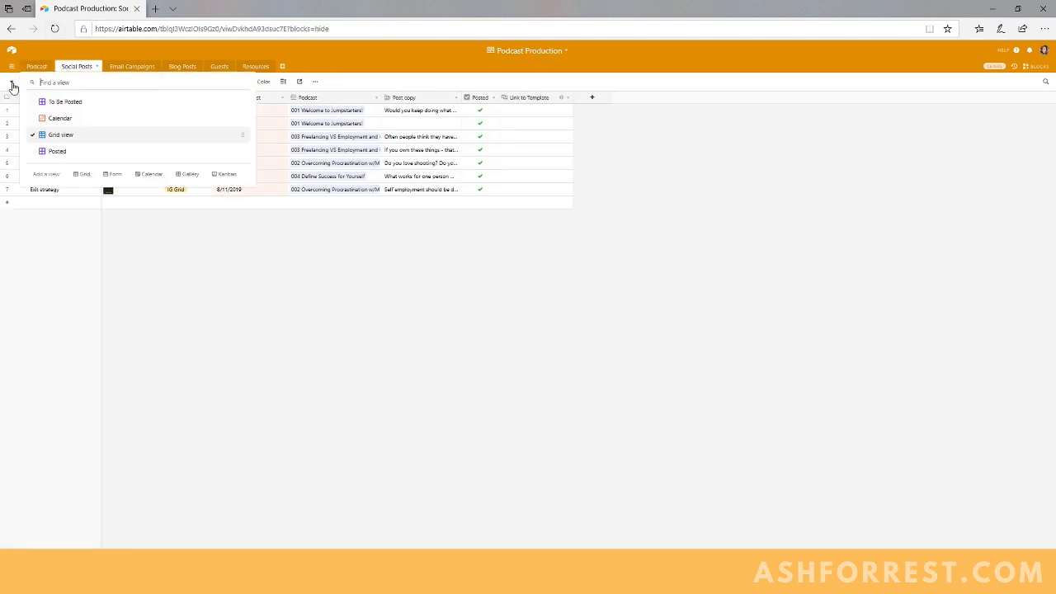
pyautogui.click(76, 137)
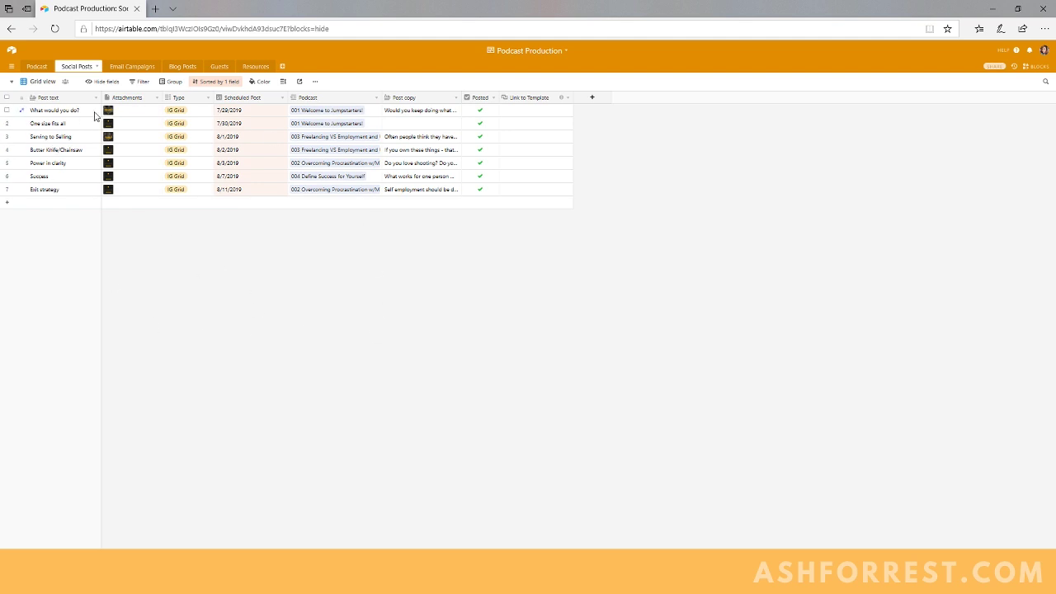
pyautogui.moveTo(100, 98); pyautogui.dragTo(130, 97)
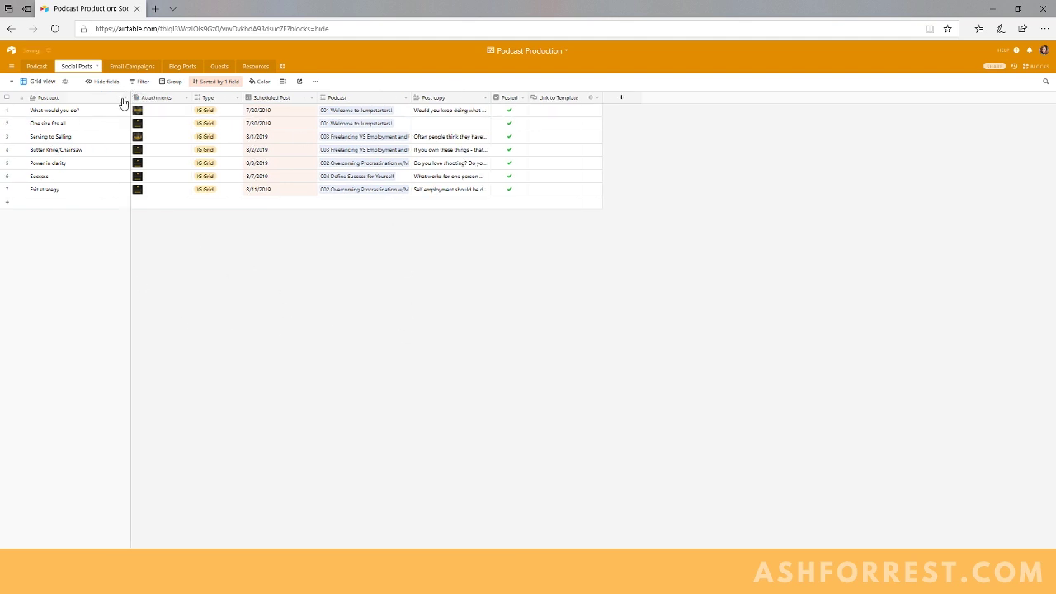
# Preview the quote image attached to the "One size fits all" post and close it
pyautogui.click(78, 113)
pyautogui.click(145, 123)
pyautogui.click(150, 127)
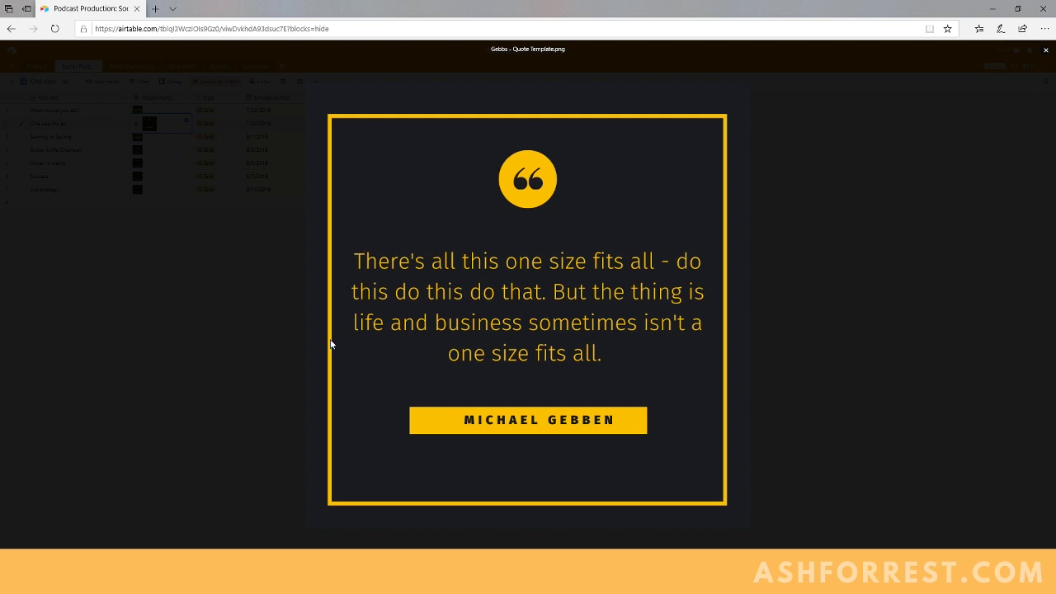
pyautogui.click(164, 306)
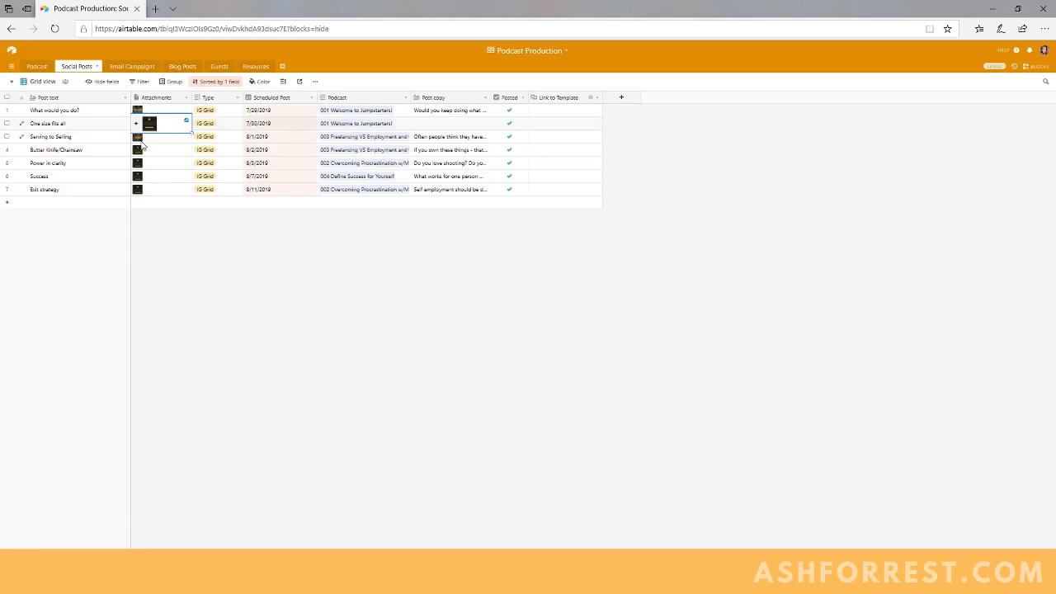
# Open the podcast record linked to the "One size fits all" post, review its Quotes text and close it unchanged
pyautogui.click(345, 126)
pyautogui.click(346, 126)
pyautogui.scroll(-10, 495, 322)
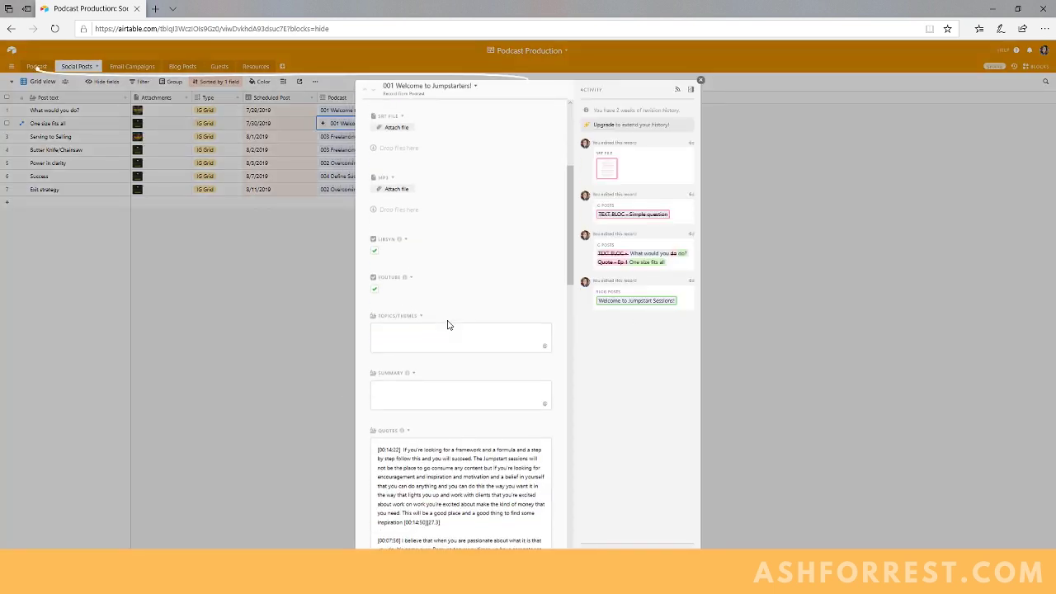
pyautogui.click(448, 324)
pyautogui.moveTo(397, 223); pyautogui.dragTo(502, 405)
pyautogui.click(492, 377)
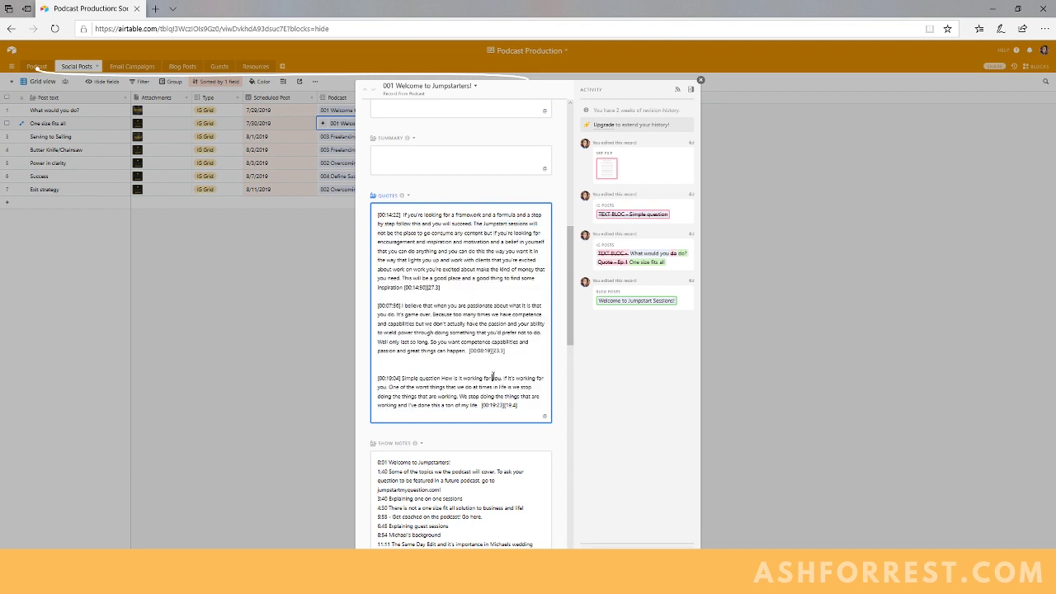
pyautogui.click(291, 335)
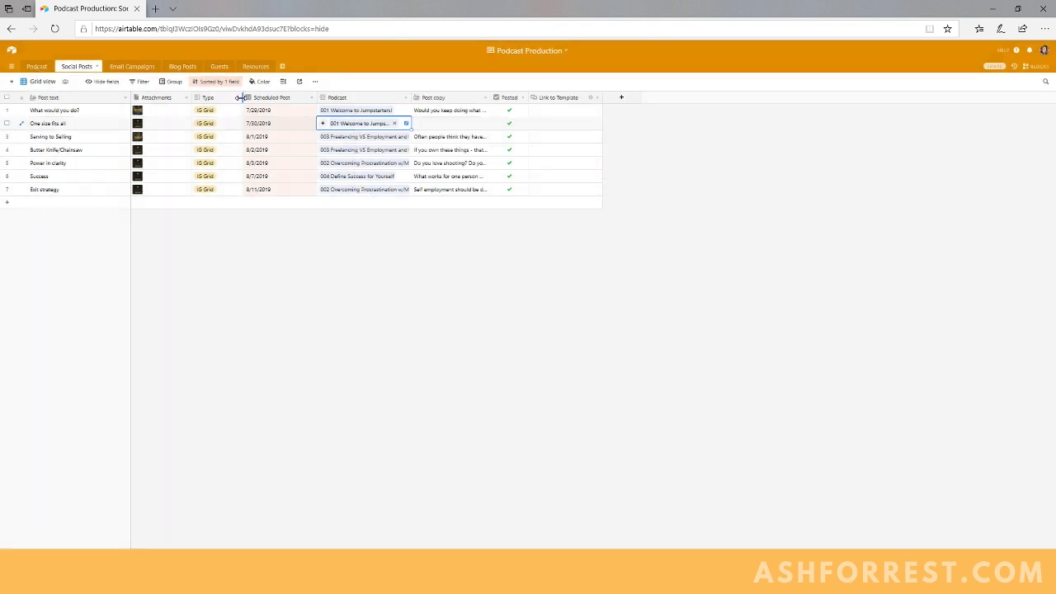
# Review the Type field's multiple select options and the available field types, leaving the field settings without saving
pyautogui.click(236, 98)
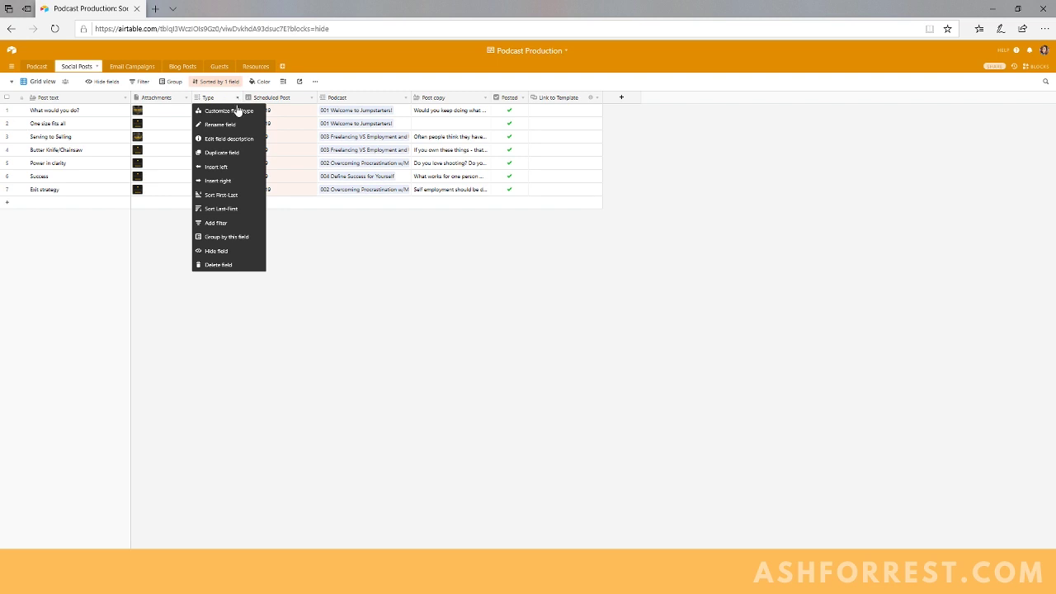
pyautogui.click(235, 110)
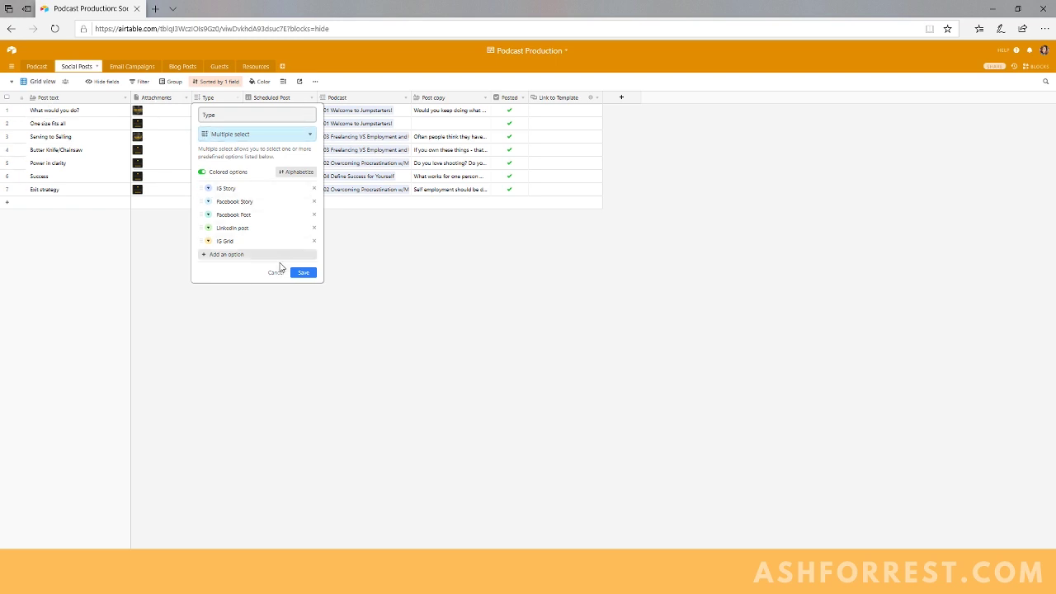
pyautogui.click(267, 136)
pyautogui.moveTo(242, 224)
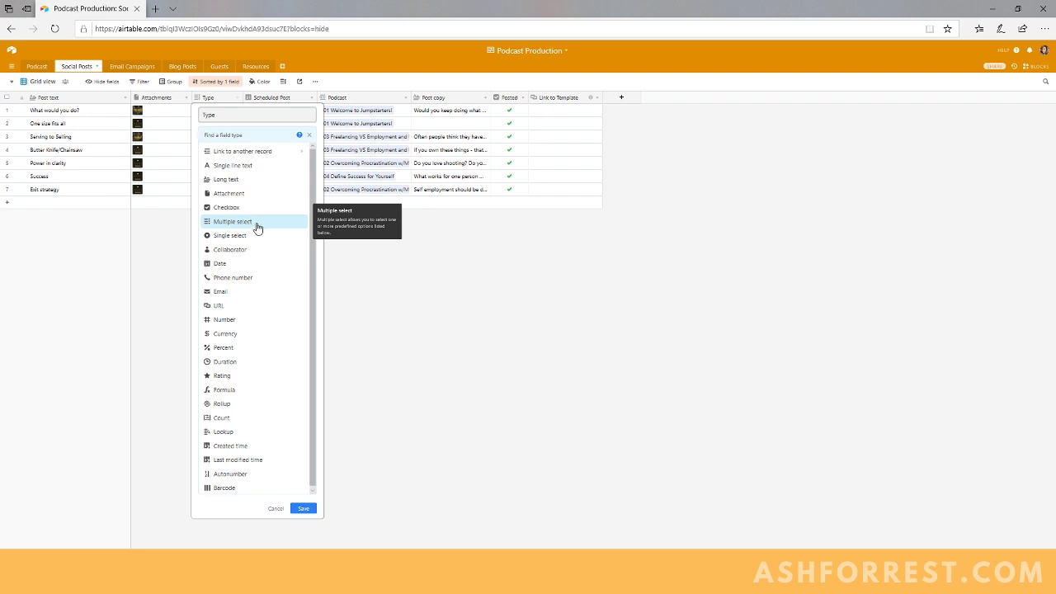
pyautogui.click(248, 223)
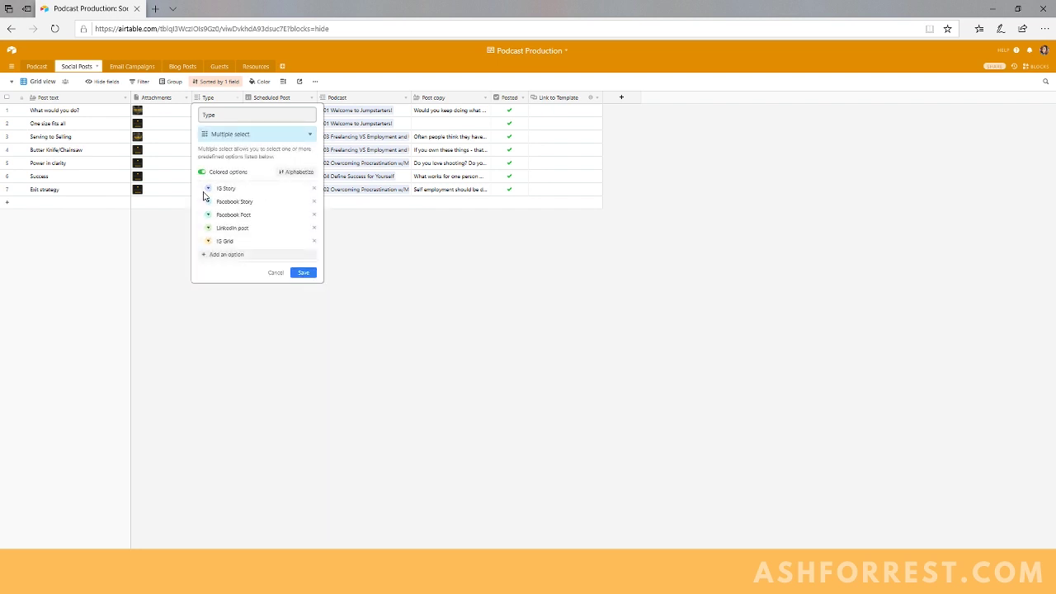
pyautogui.click(276, 273)
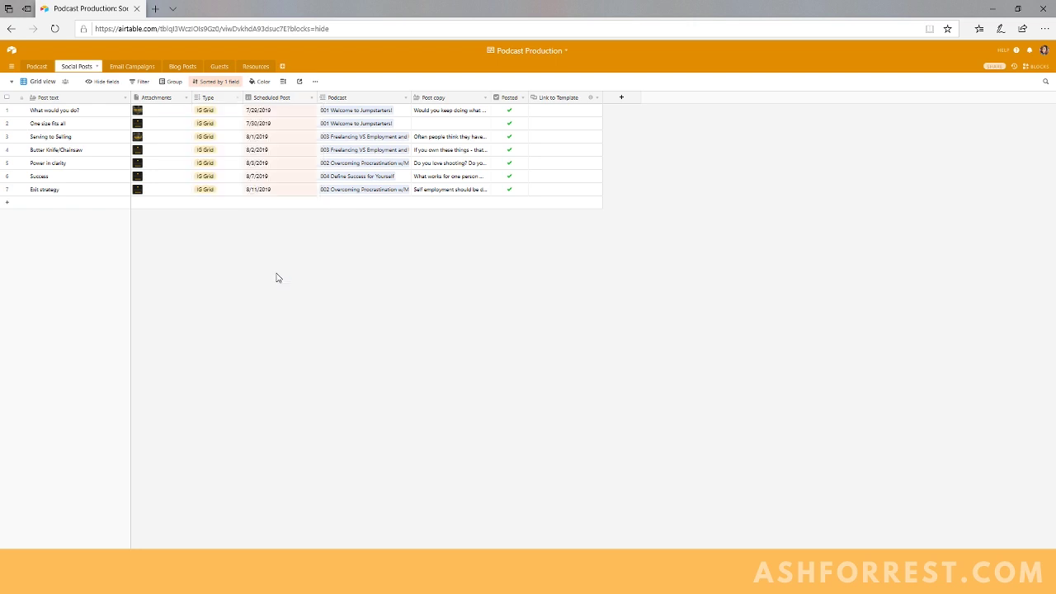
# Add Facebook Post and Facebook Story to the "One size fits all" post's Type and widen the Type column to fit them
pyautogui.click(221, 124)
pyautogui.click(198, 128)
pyautogui.click(216, 184)
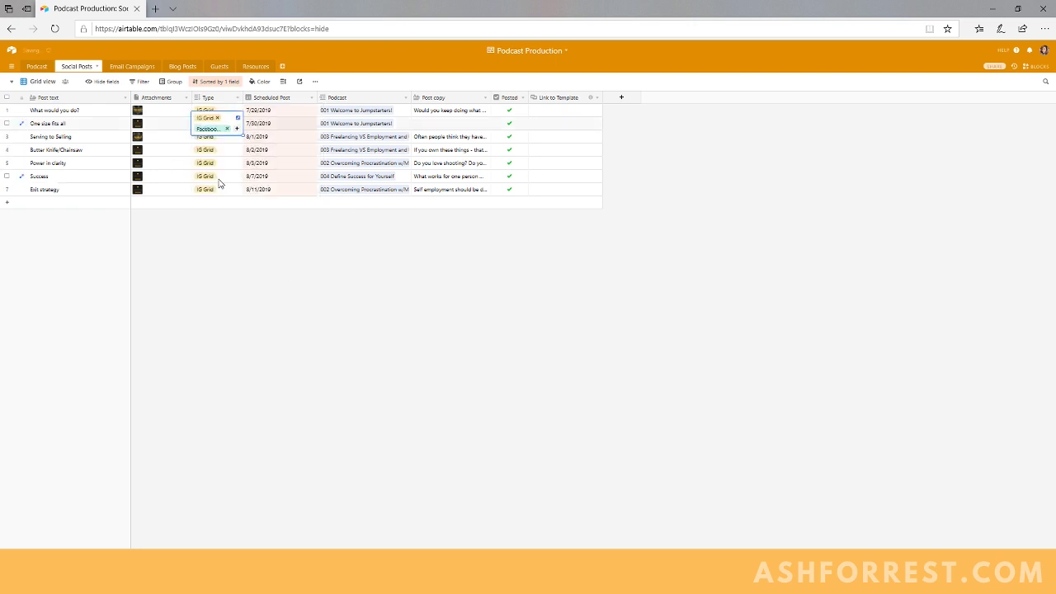
pyautogui.click(252, 277)
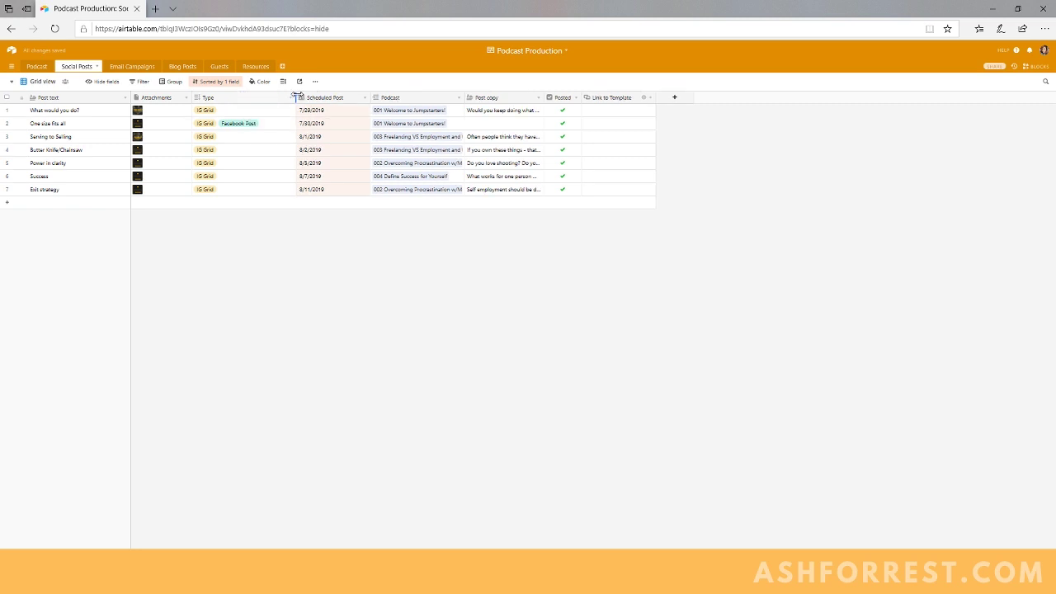
pyautogui.moveTo(244, 98); pyautogui.dragTo(297, 97)
pyautogui.click(264, 131)
pyautogui.click(275, 125)
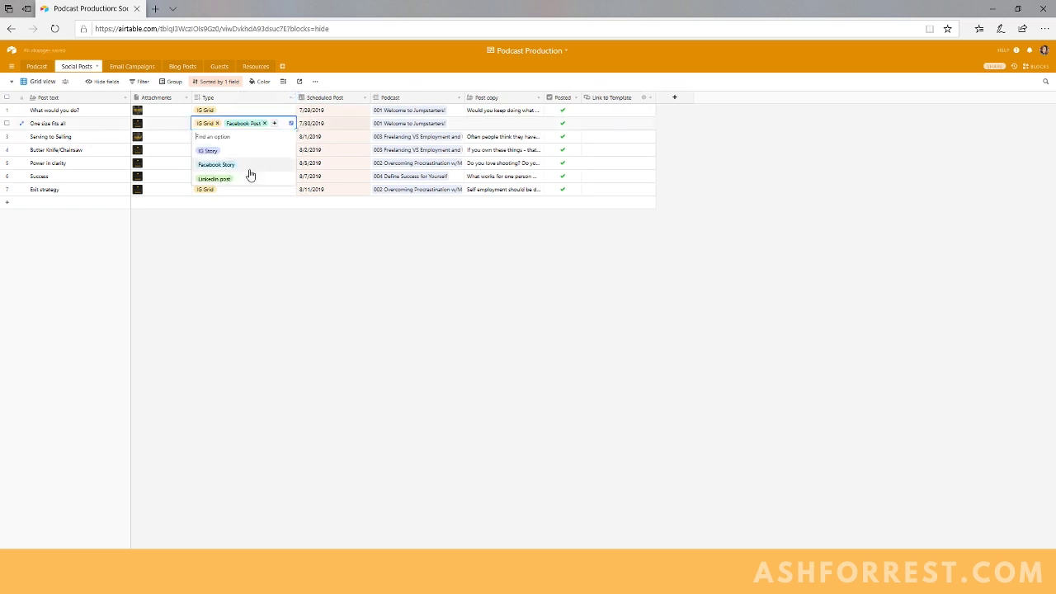
pyautogui.click(248, 171)
pyautogui.click(308, 256)
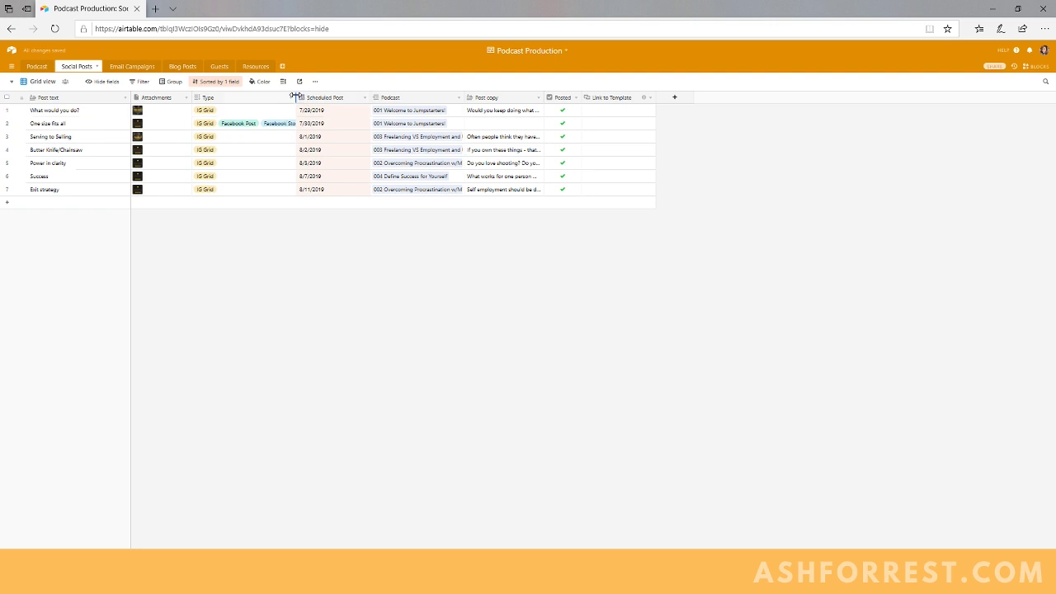
pyautogui.moveTo(296, 97); pyautogui.dragTo(315, 97)
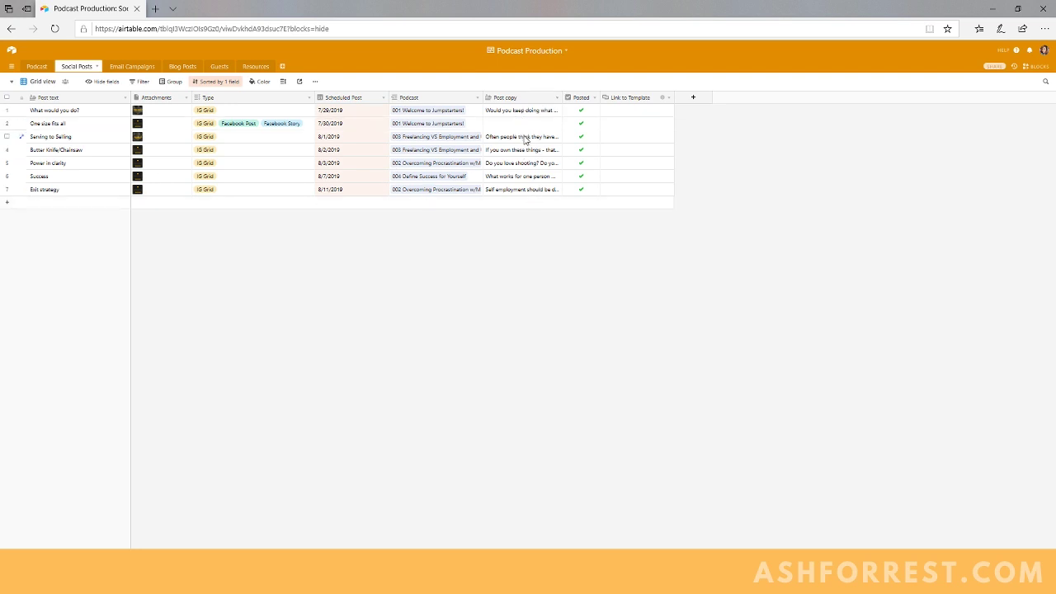
# Preview the quote image attached to the "Butter Knife/Chainsaw" post and close it
pyautogui.click(144, 153)
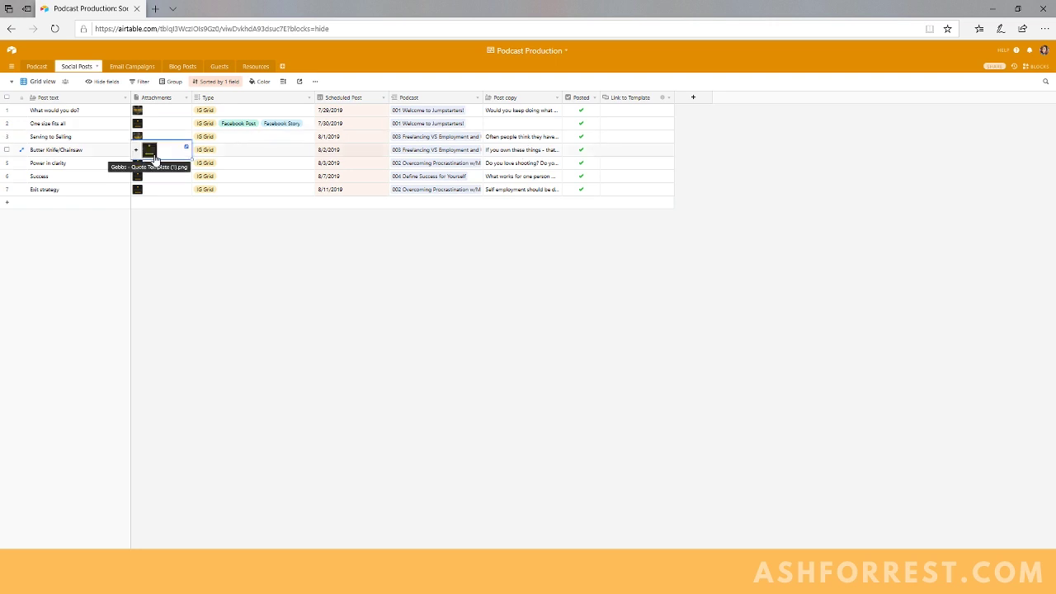
pyautogui.click(148, 151)
pyautogui.press('Escape')
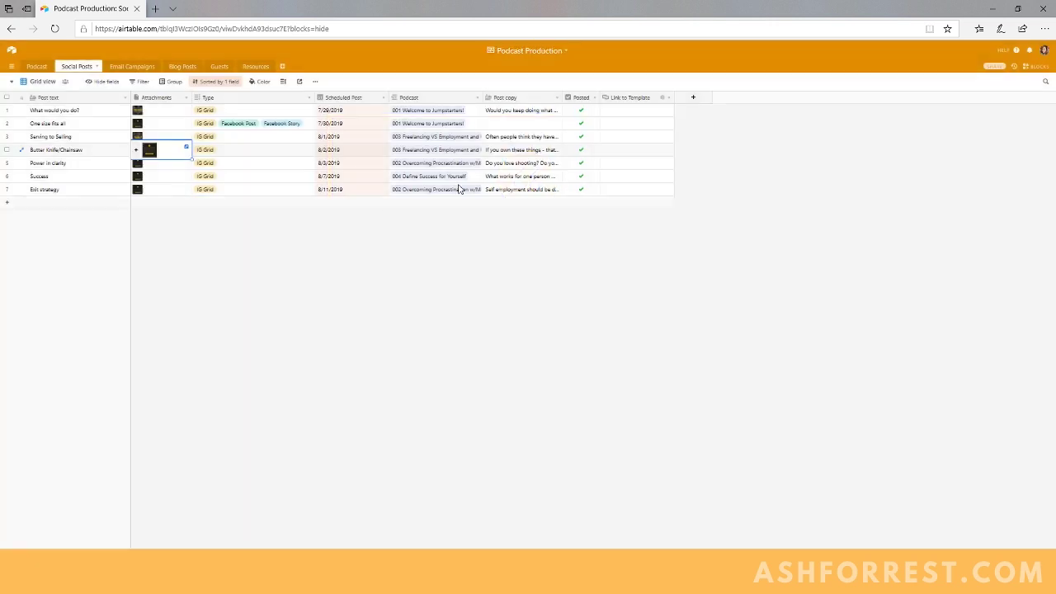
# Expand the Post copy of the "Butter Knife/Chainsaw" post and select its entire text
pyautogui.doubleClick(526, 150)
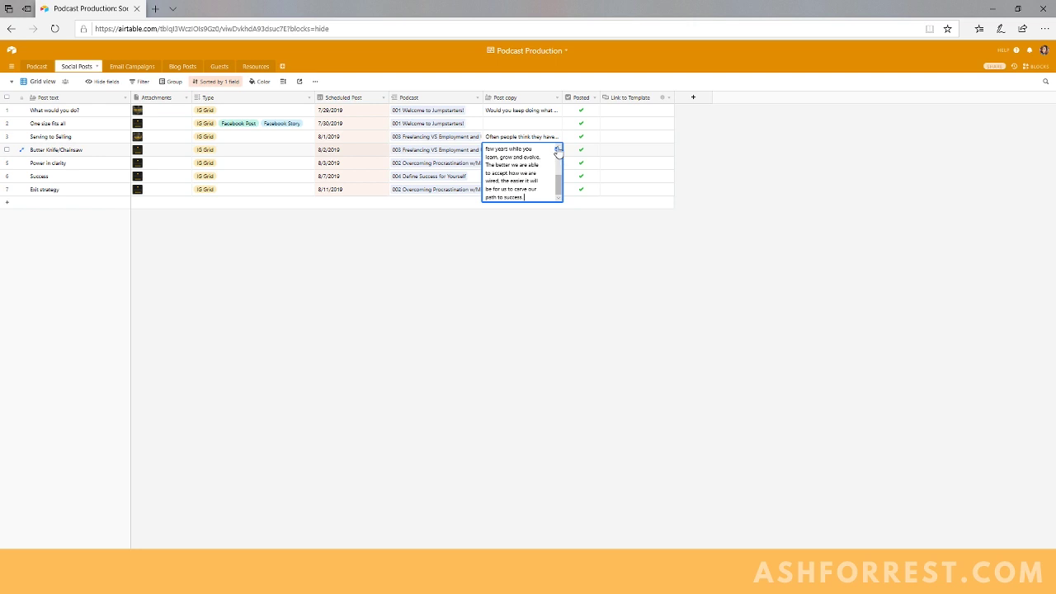
pyautogui.click(557, 149)
pyautogui.hotkey('ctrl', 'a')
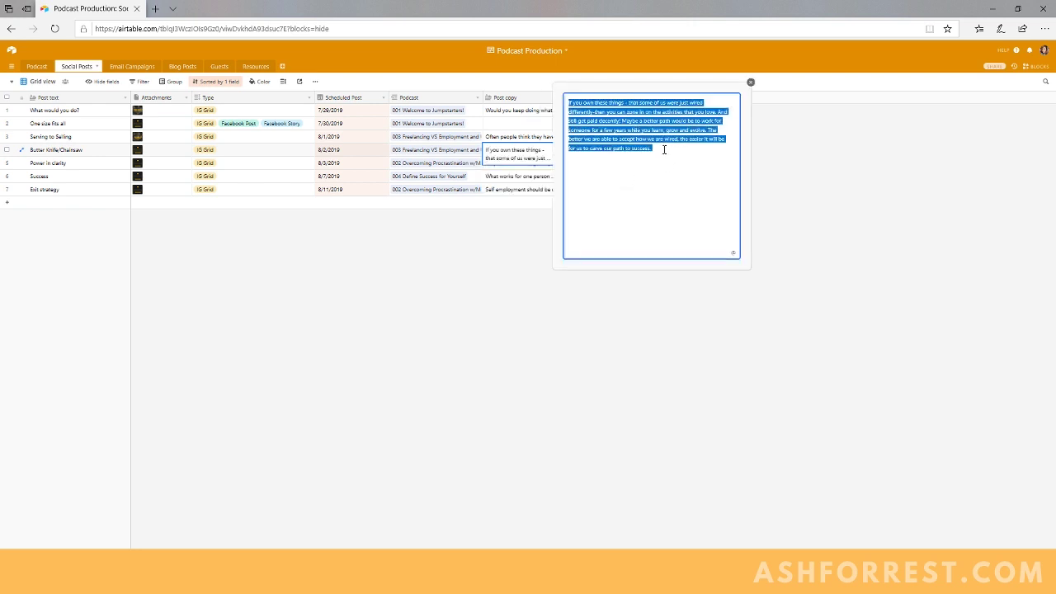
# Close the expanded post copy and look at the Planoly - Instagram Automation entry in the Resources table
pyautogui.click(665, 151)
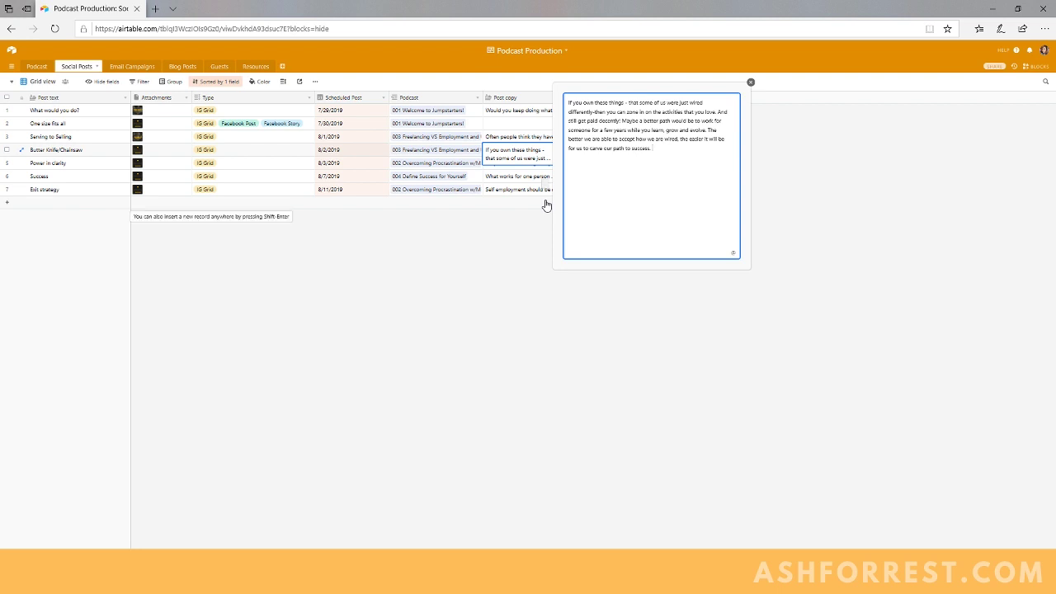
pyautogui.click(751, 82)
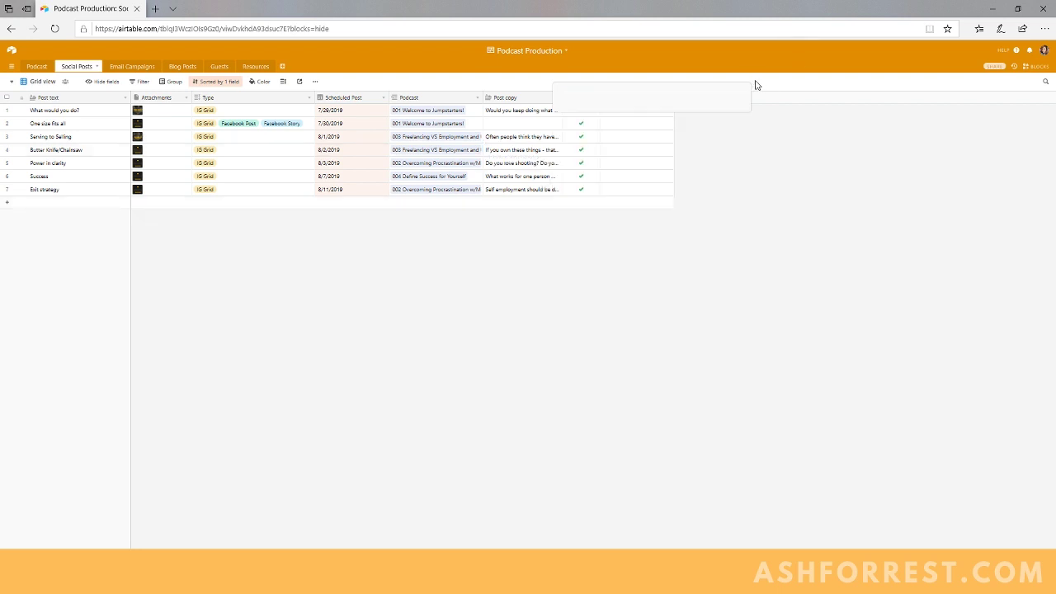
pyautogui.click(250, 66)
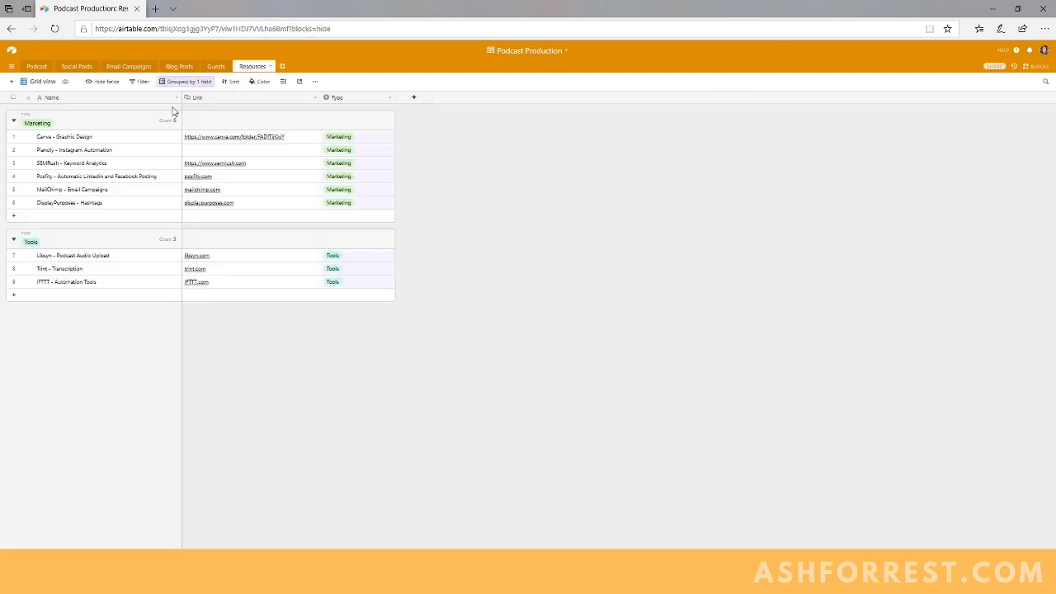
pyautogui.click(57, 153)
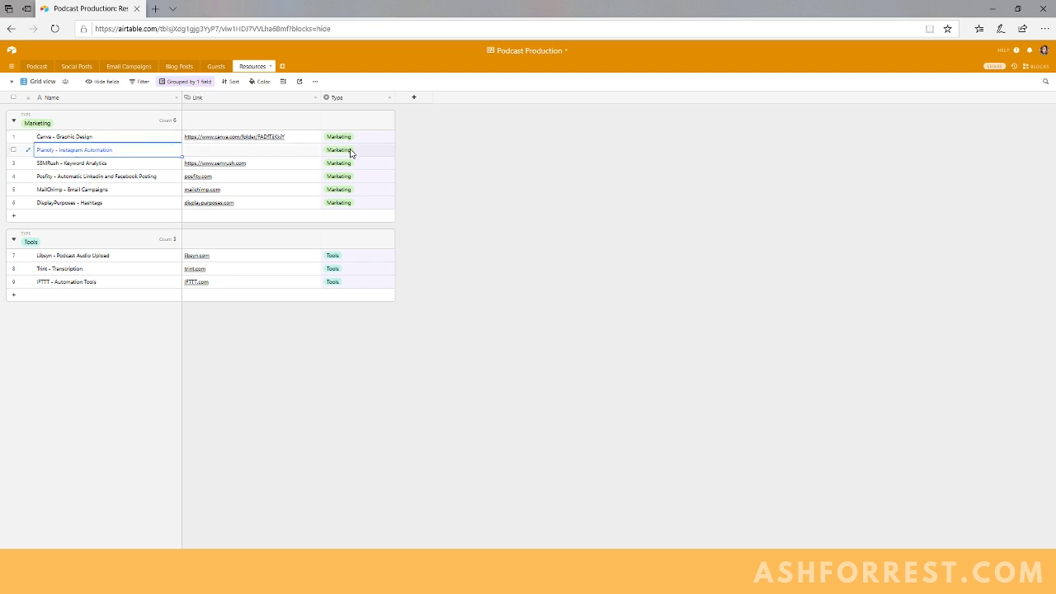
# Widen the Link to Template column in the Social Posts table and view the field's description
pyautogui.click(79, 68)
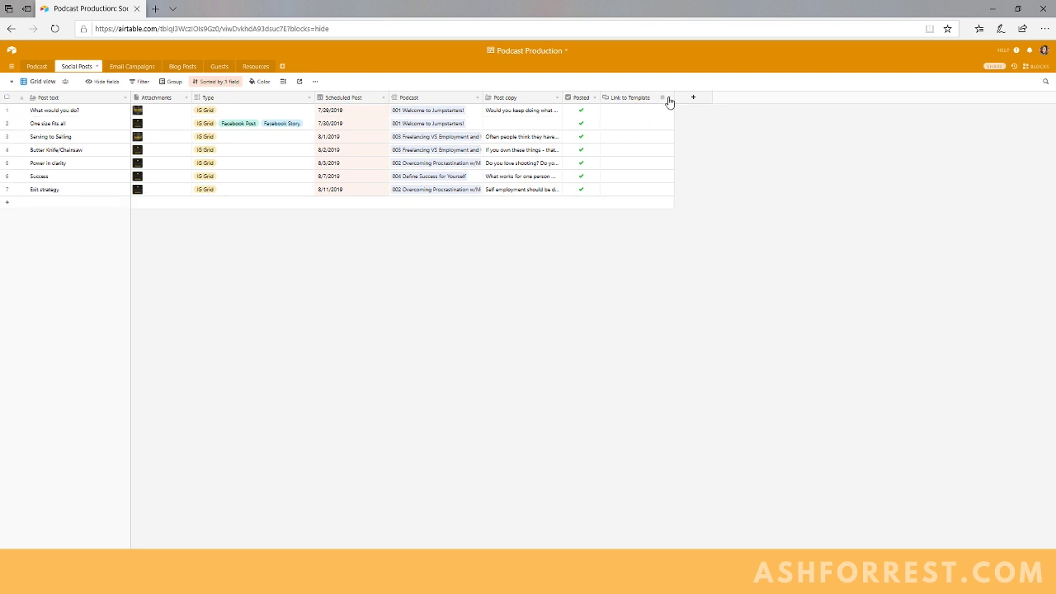
pyautogui.moveTo(665, 98)
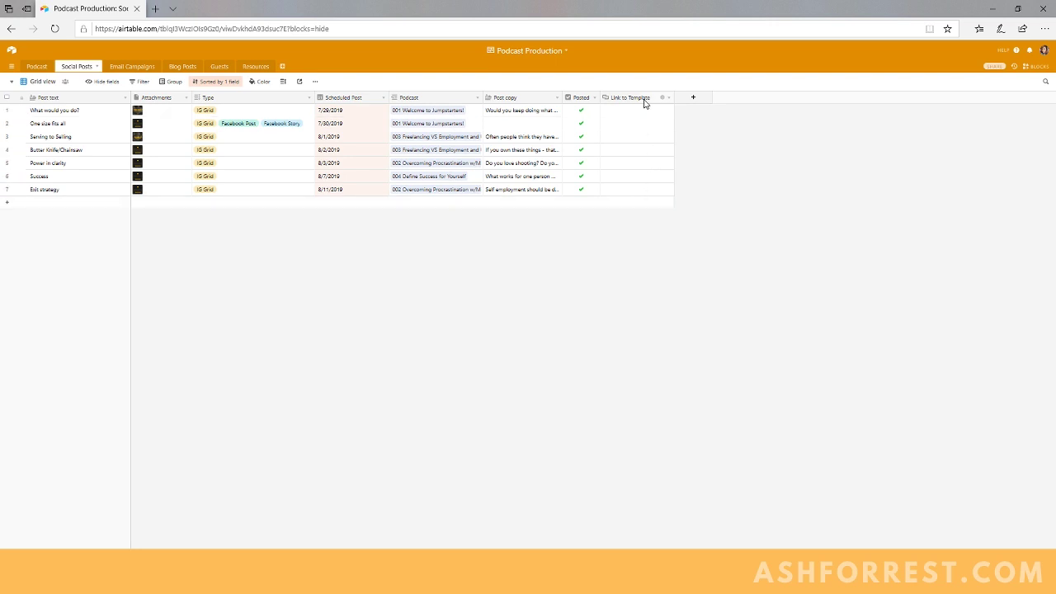
pyautogui.moveTo(674, 98); pyautogui.dragTo(708, 97)
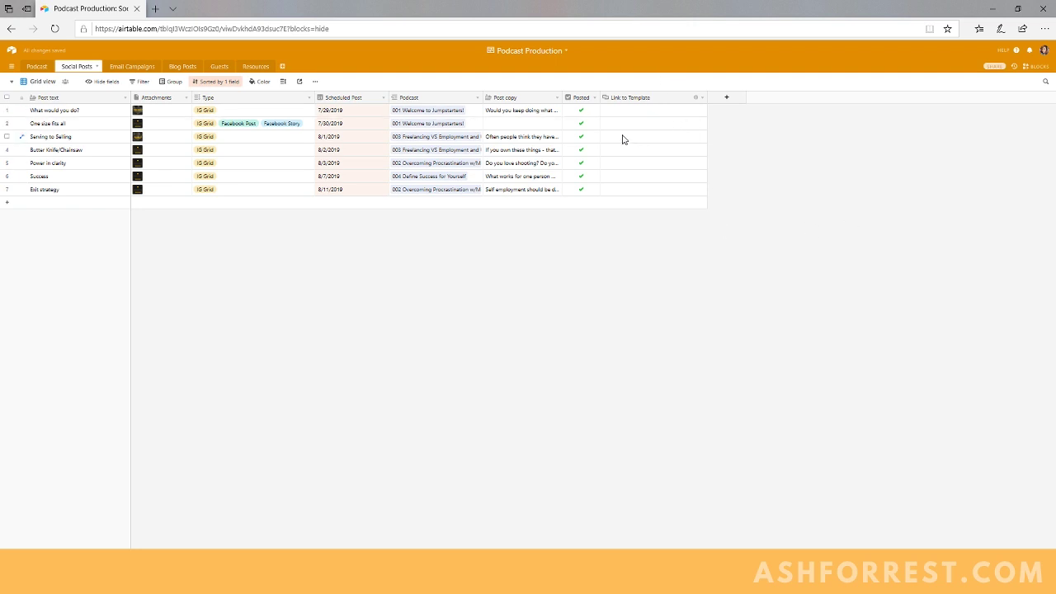
pyautogui.moveTo(697, 101)
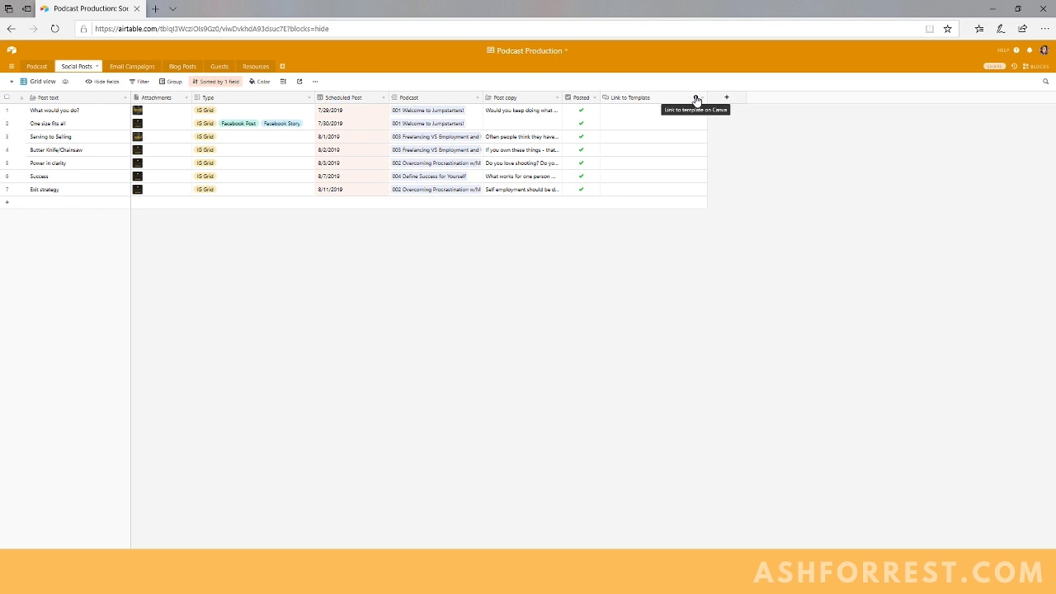
# In the Social Posts Calendar view, reschedule "Exit strategy" to August 14 and "Butter Knife/Chainsaw" to August 12, 2019
pyautogui.click(12, 82)
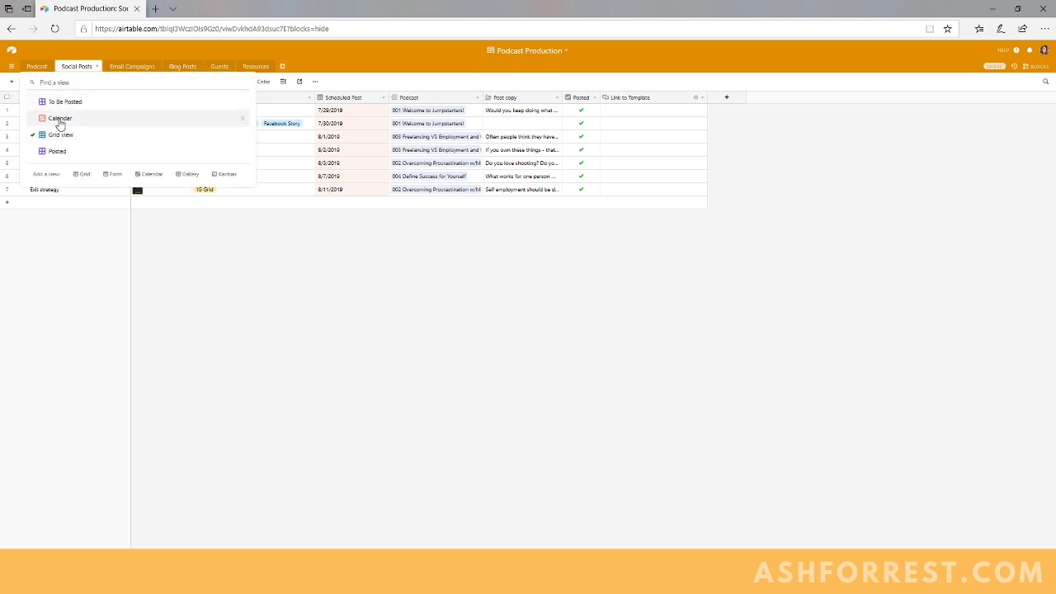
pyautogui.click(59, 121)
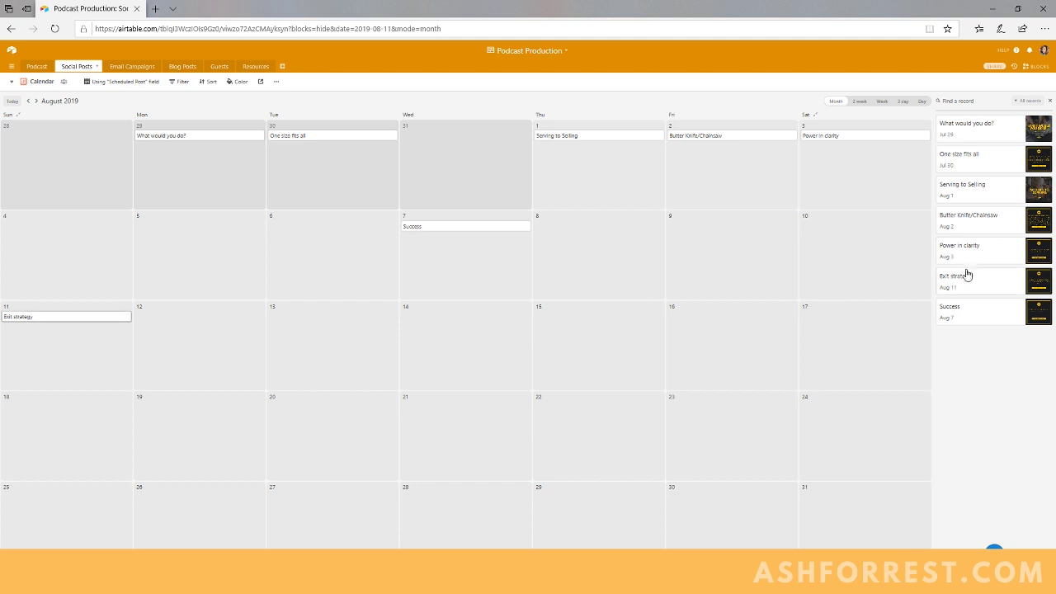
pyautogui.moveTo(994, 279); pyautogui.dragTo(431, 331)
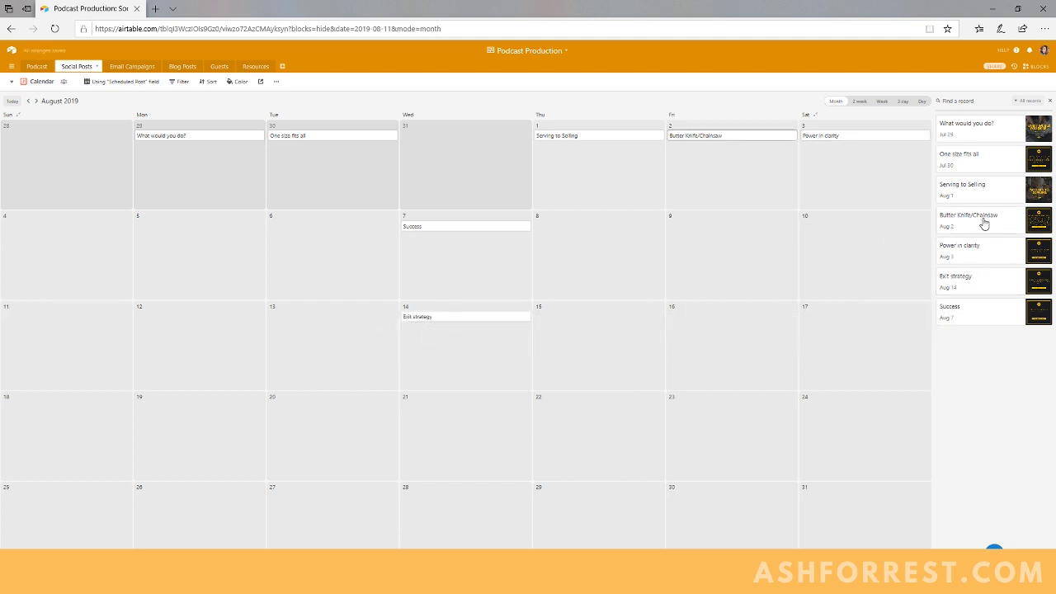
pyautogui.moveTo(982, 221); pyautogui.dragTo(146, 326)
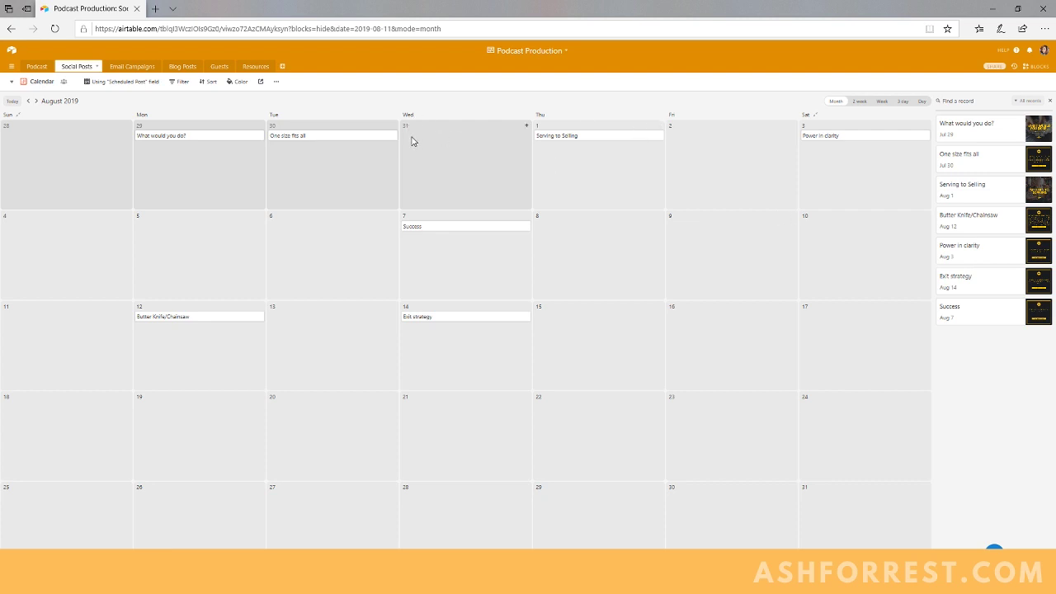
# Check the available Social Posts views and open the Posted gallery view
pyautogui.click(12, 84)
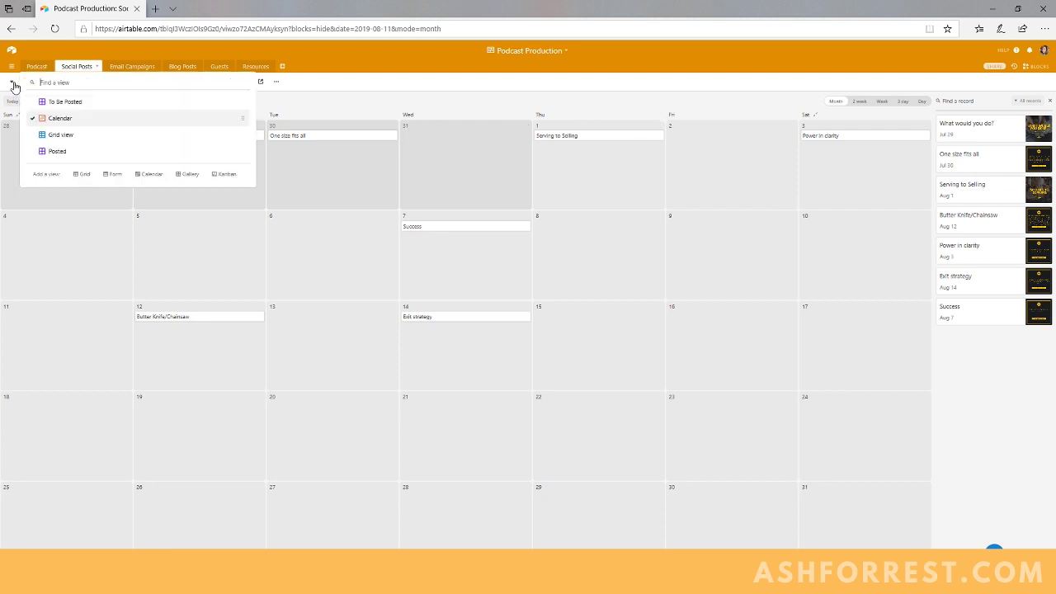
pyautogui.click(12, 84)
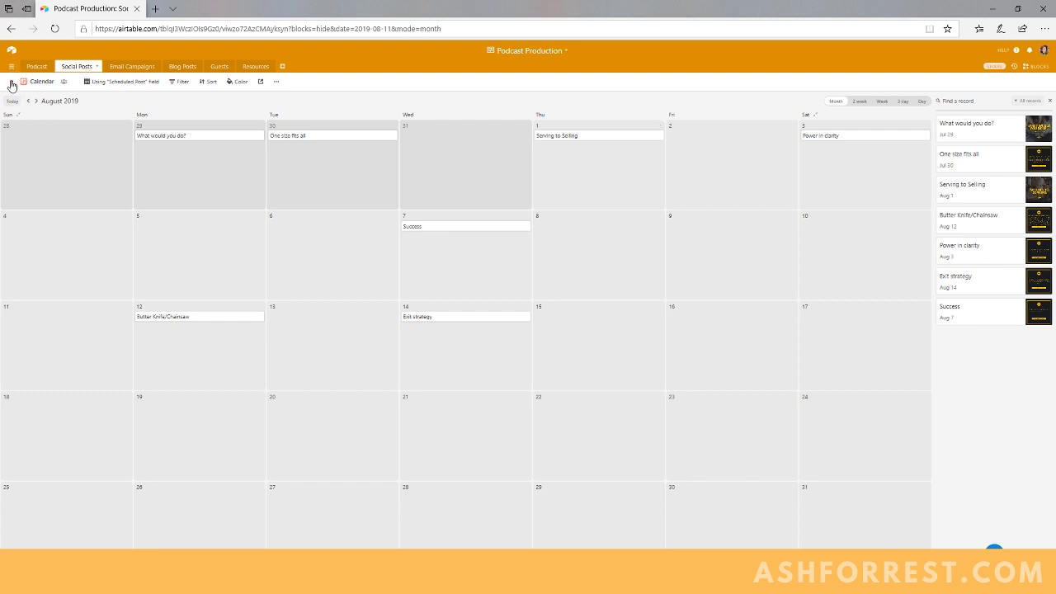
pyautogui.click(11, 82)
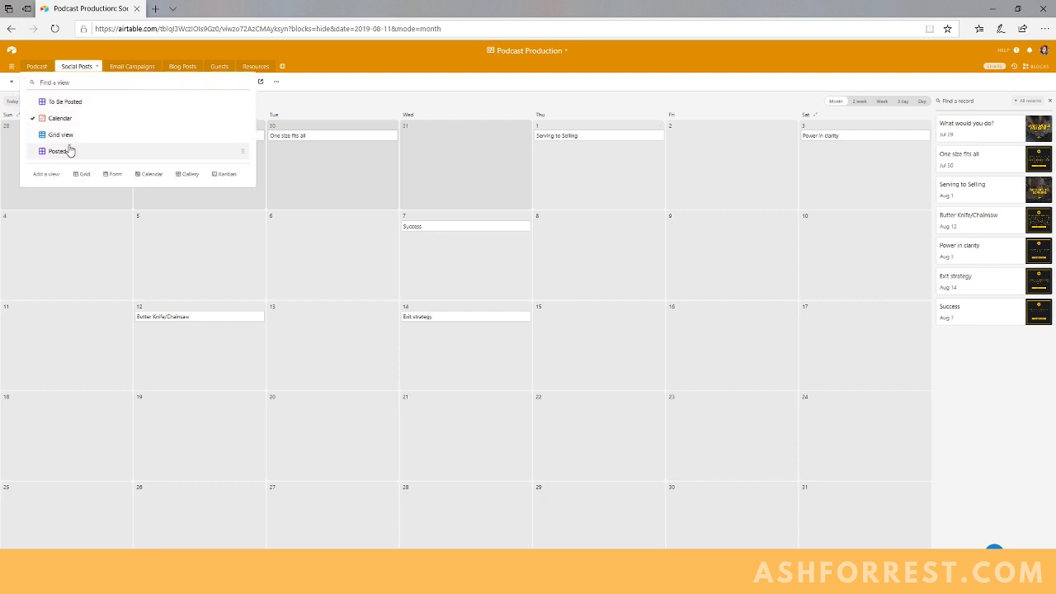
pyautogui.click(69, 150)
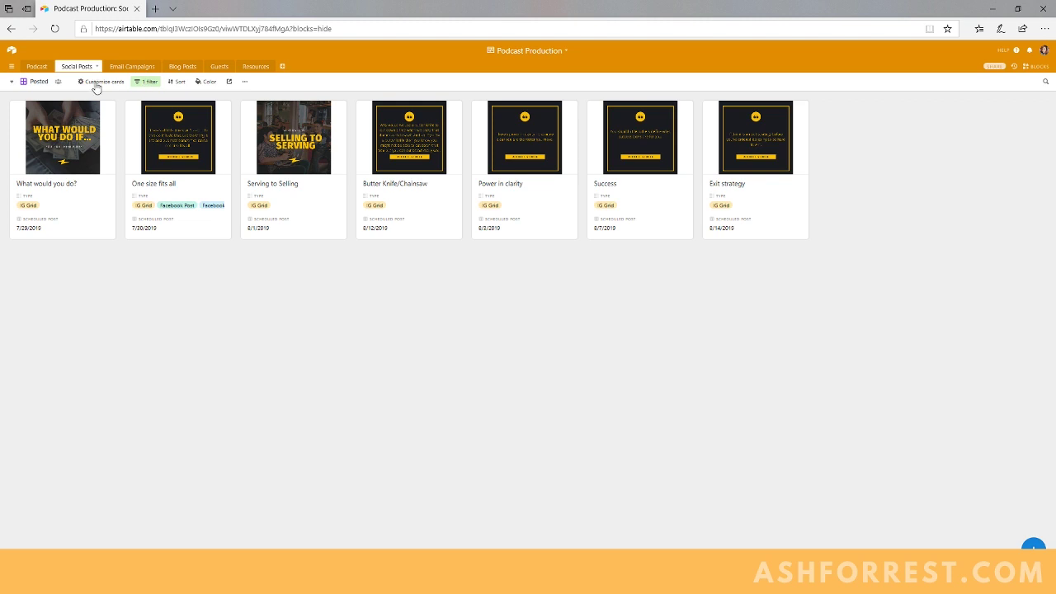
# Review the Posted view's filter condition, keeping Posted as the filtered field with its checkbox ticked
pyautogui.click(157, 85)
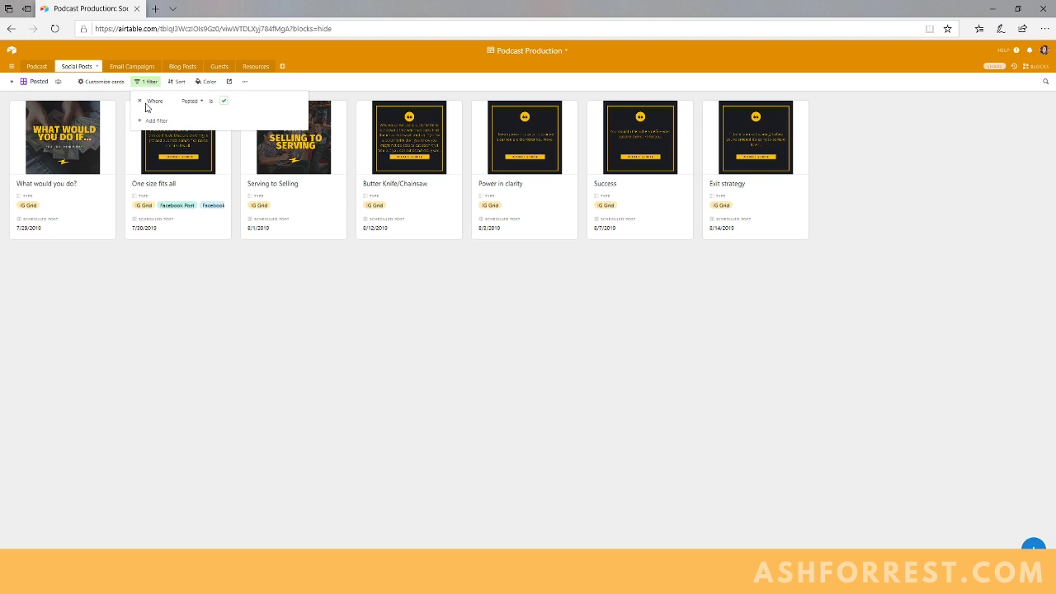
pyautogui.click(191, 101)
pyautogui.click(283, 106)
pyautogui.click(198, 102)
pyautogui.scroll(-2, 205, 173)
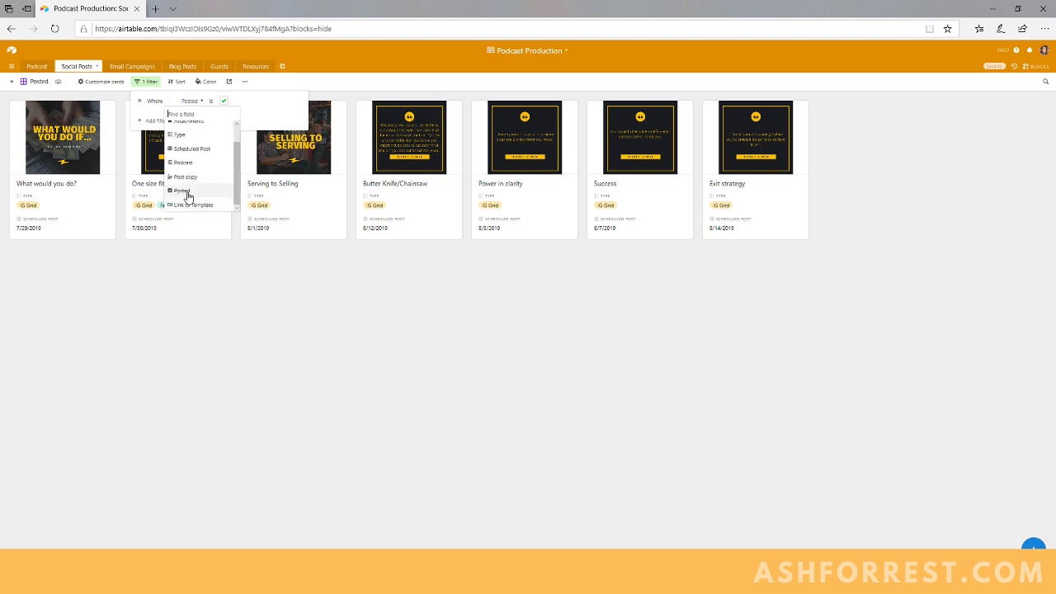
pyautogui.click(185, 192)
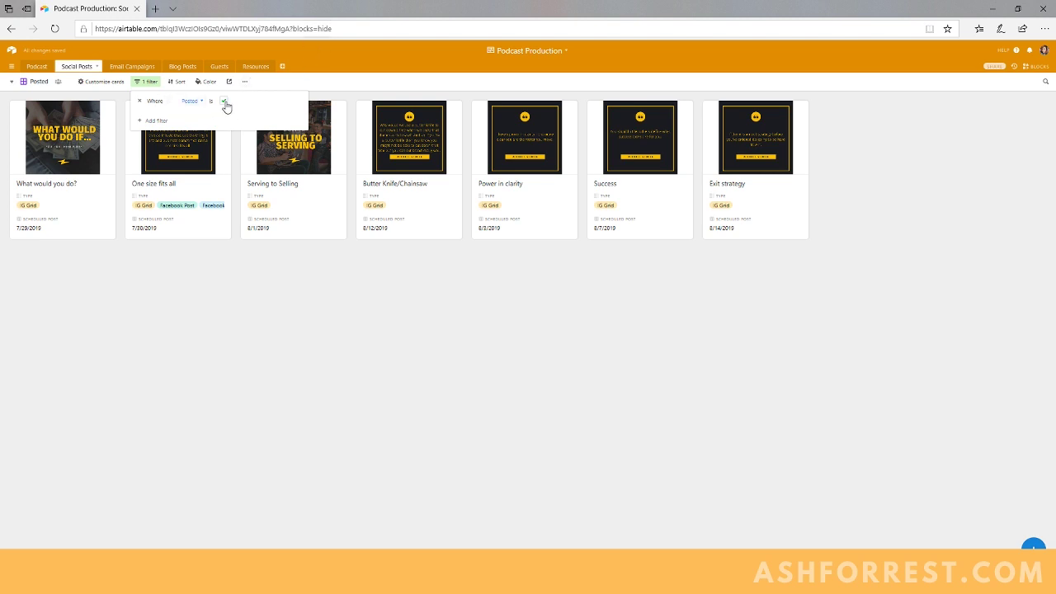
pyautogui.click(183, 261)
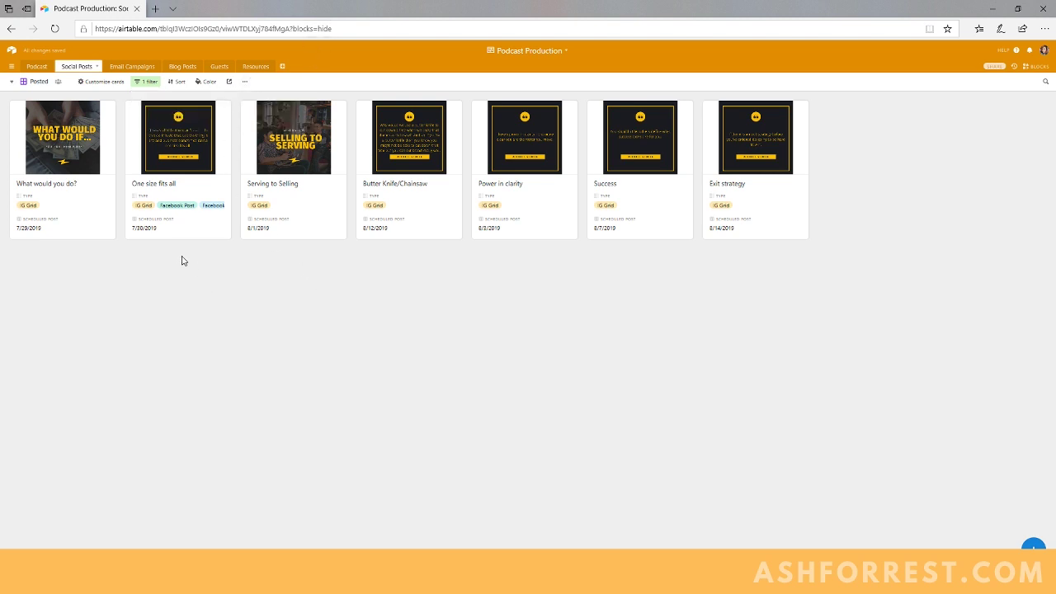
# View the To Be Posted gallery and return to the Posted gallery
pyautogui.click(12, 82)
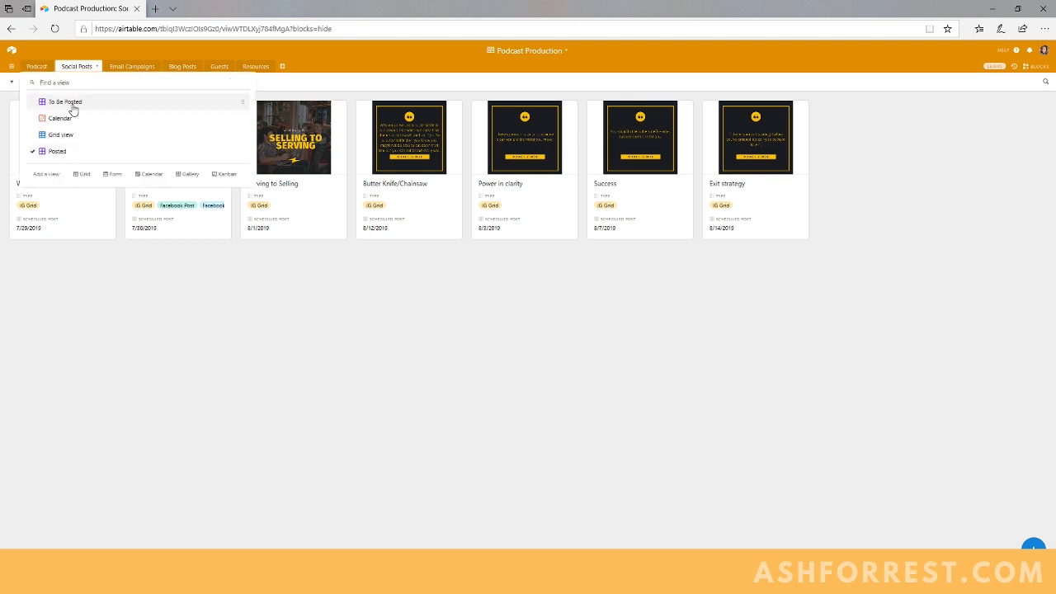
pyautogui.click(77, 106)
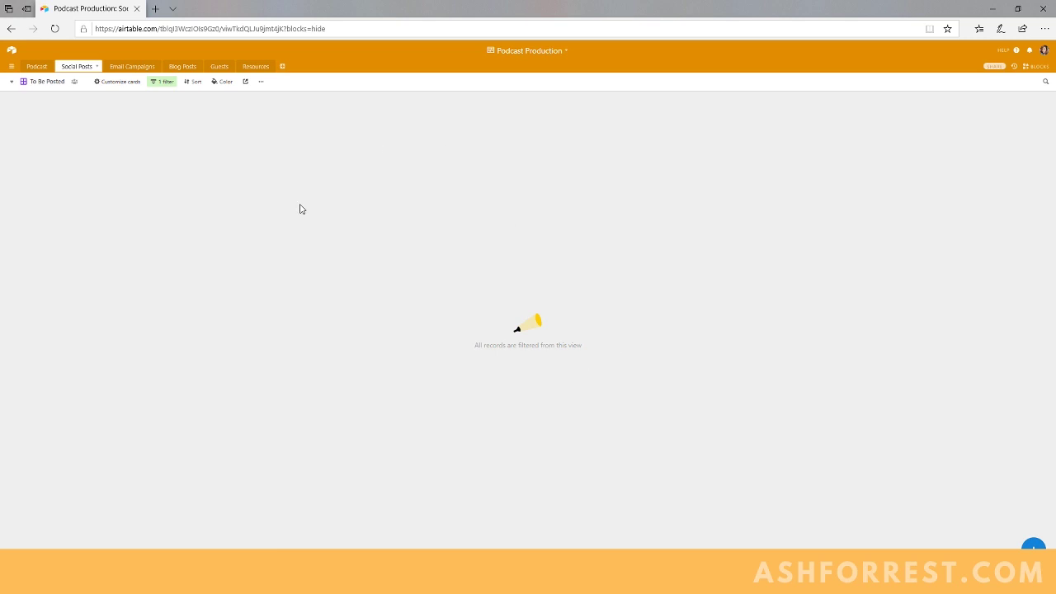
pyautogui.click(12, 83)
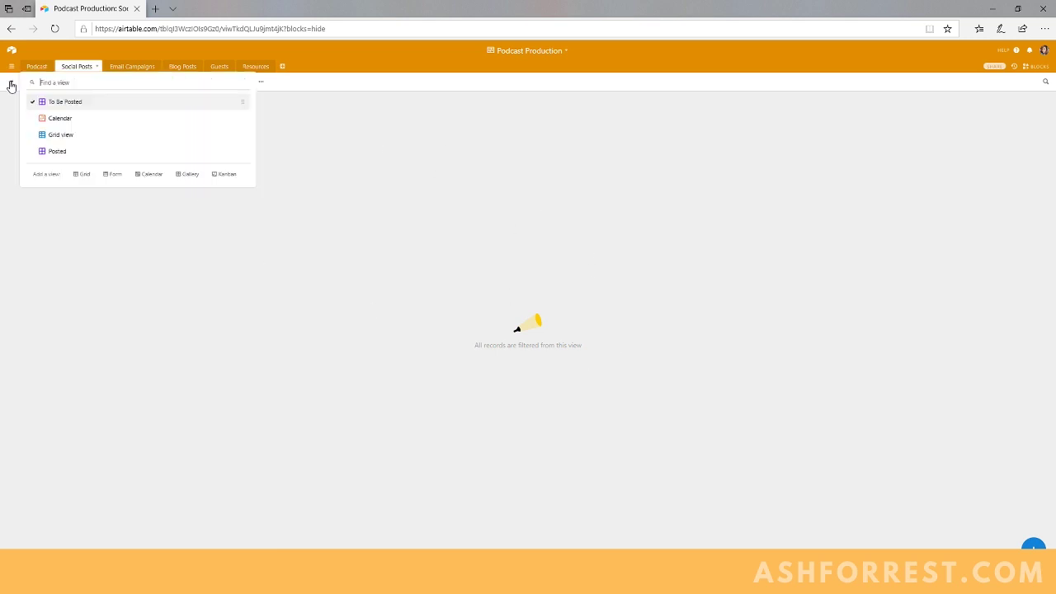
pyautogui.click(66, 152)
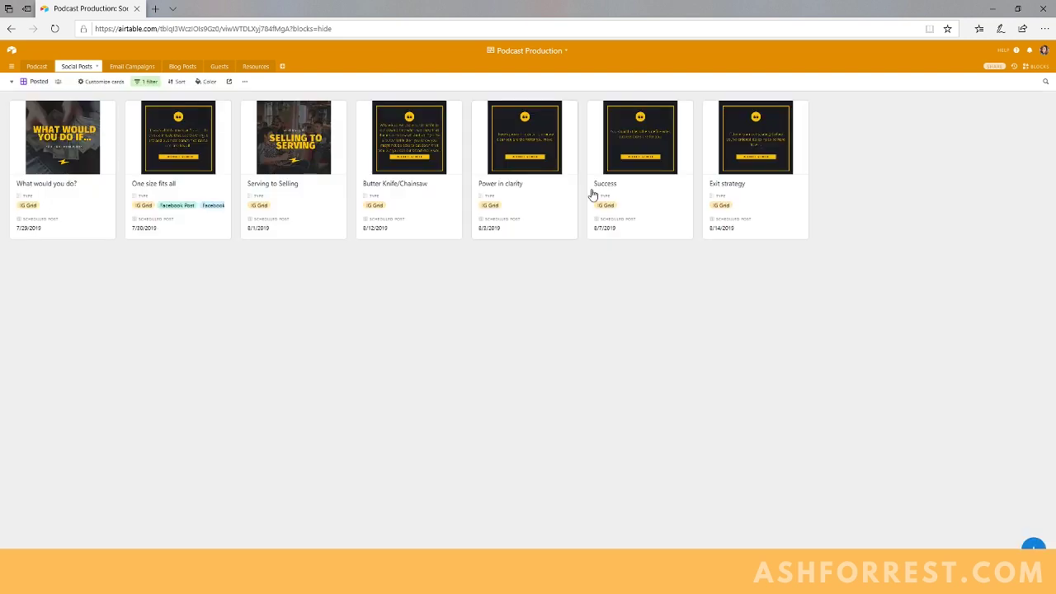
# Uncheck Posted for the "Exit strategy" record in Grid view and open the To Be Posted gallery
pyautogui.click(12, 83)
pyautogui.click(58, 135)
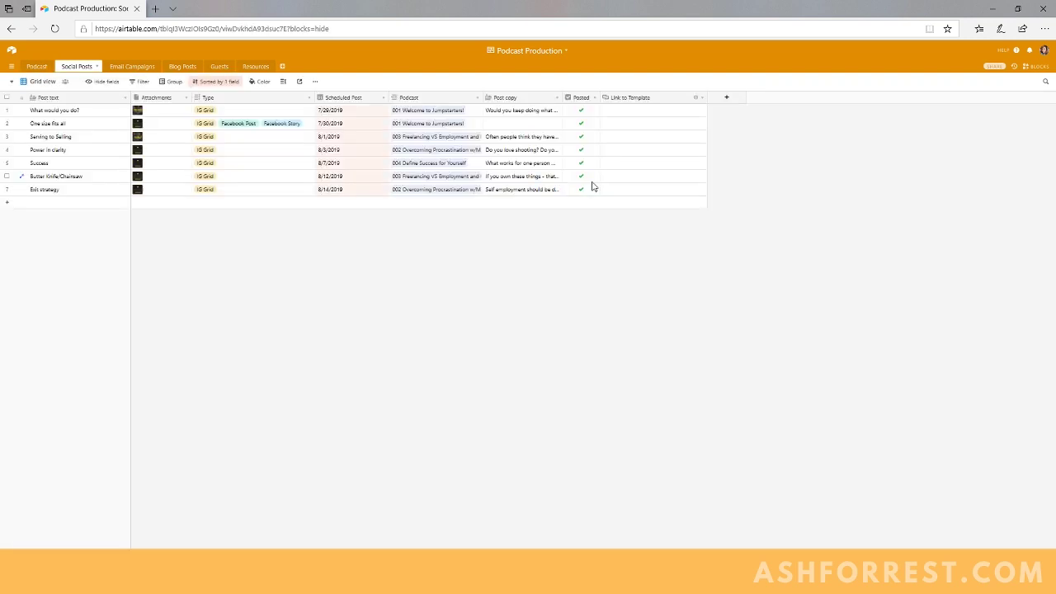
pyautogui.click(580, 190)
pyautogui.click(518, 210)
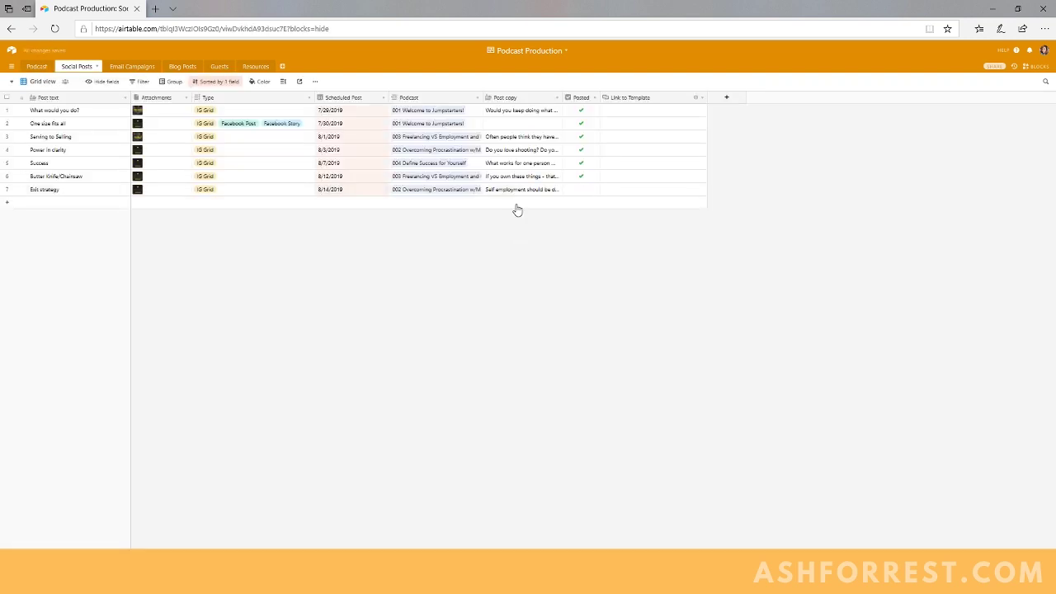
pyautogui.click(12, 83)
pyautogui.click(38, 101)
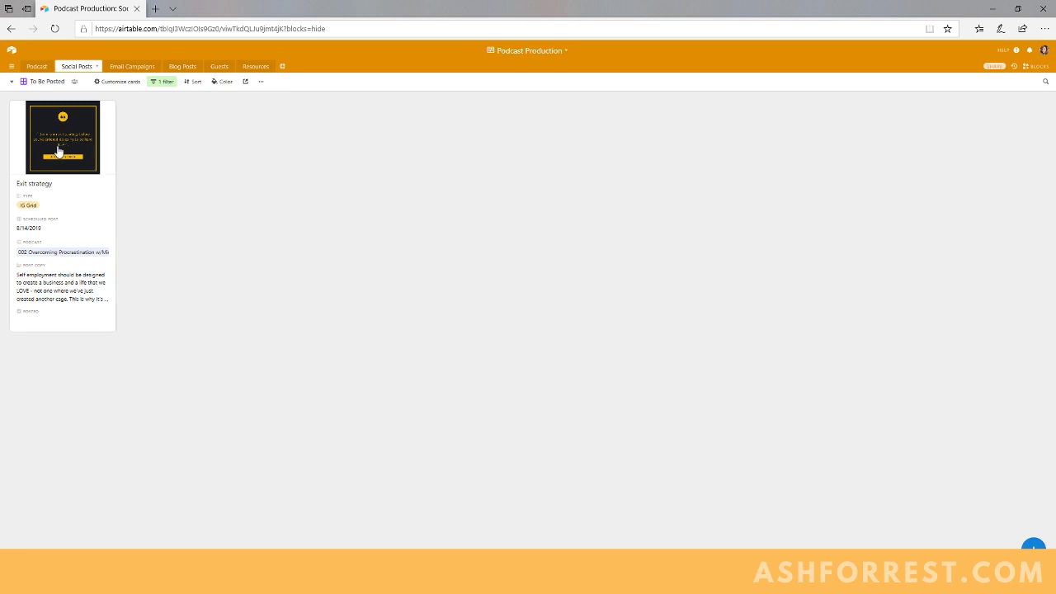
pyautogui.click(25, 85)
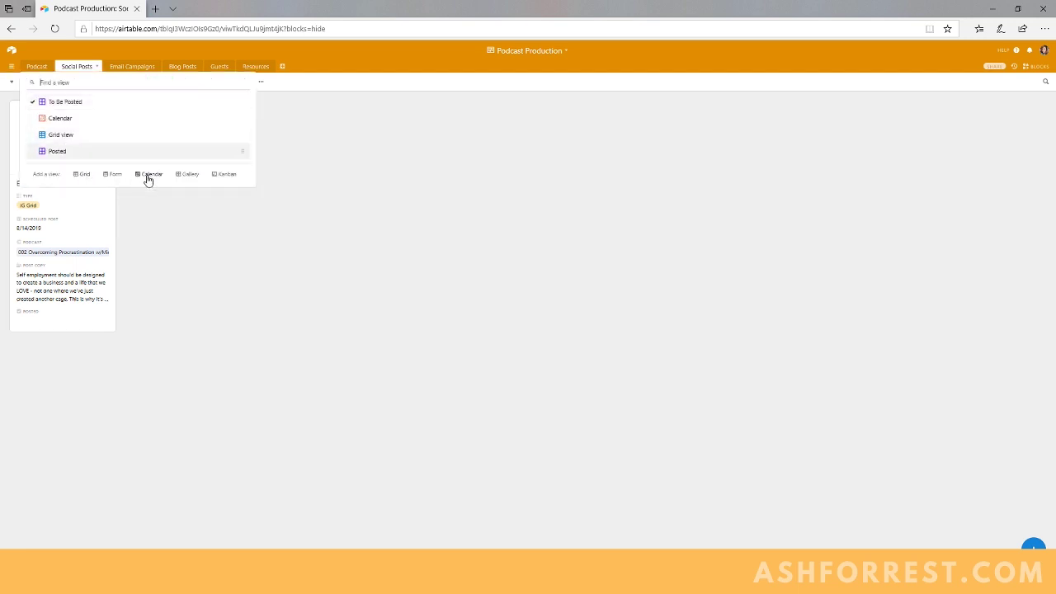
pyautogui.click(159, 216)
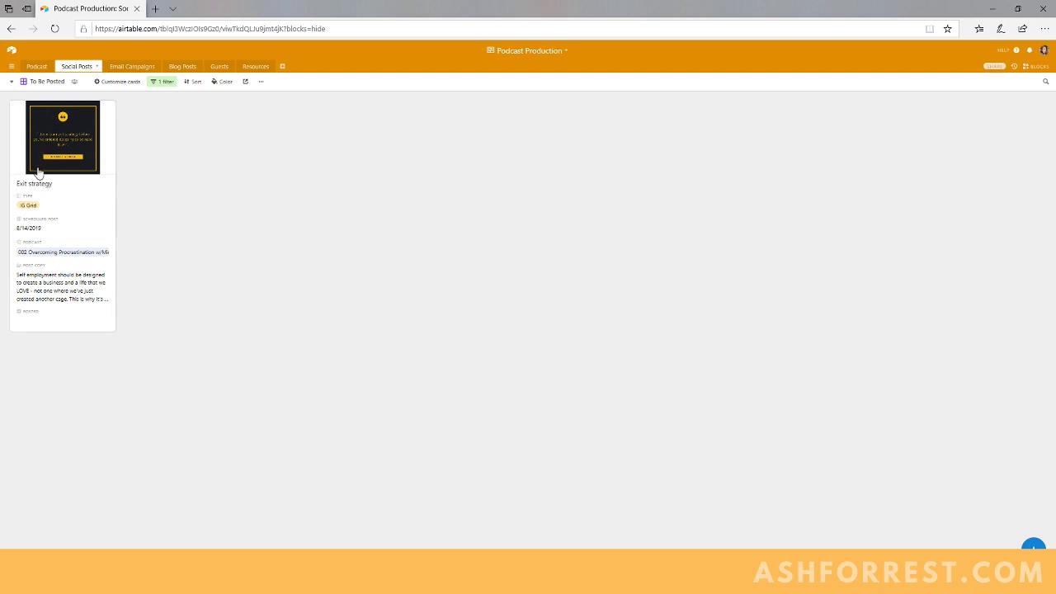
pyautogui.click(11, 82)
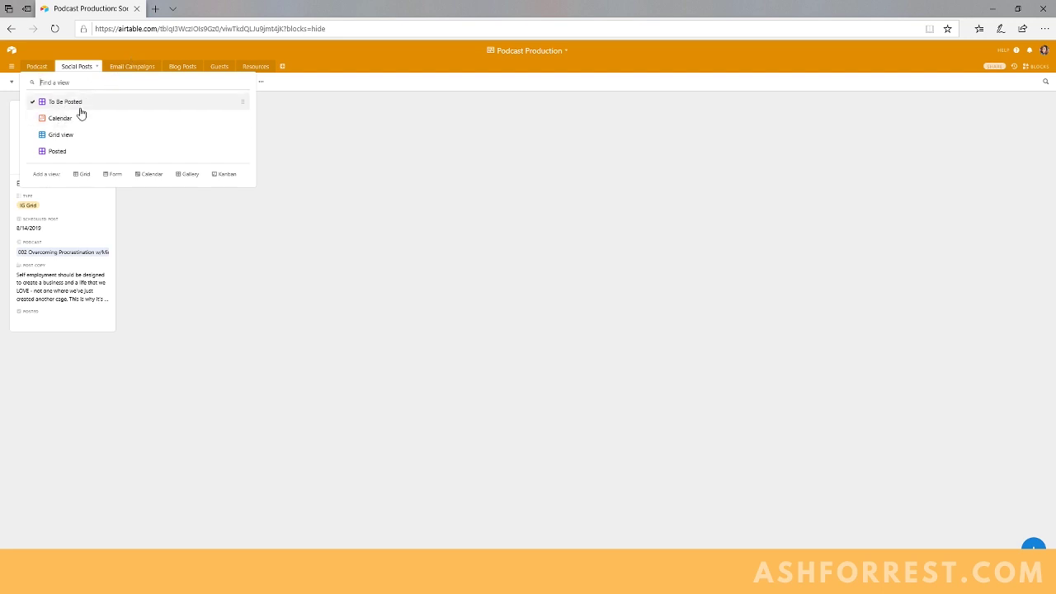
pyautogui.click(558, 163)
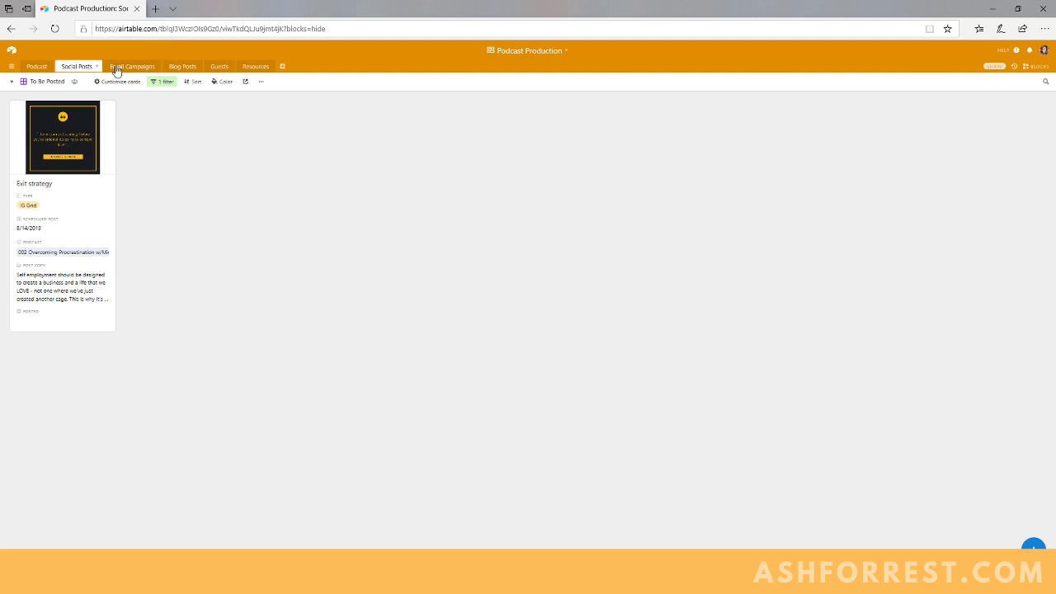
# Widen the Podcast column in the Email Campaigns table and view the linked Email Campaigns field in the Podcast table
pyautogui.click(122, 68)
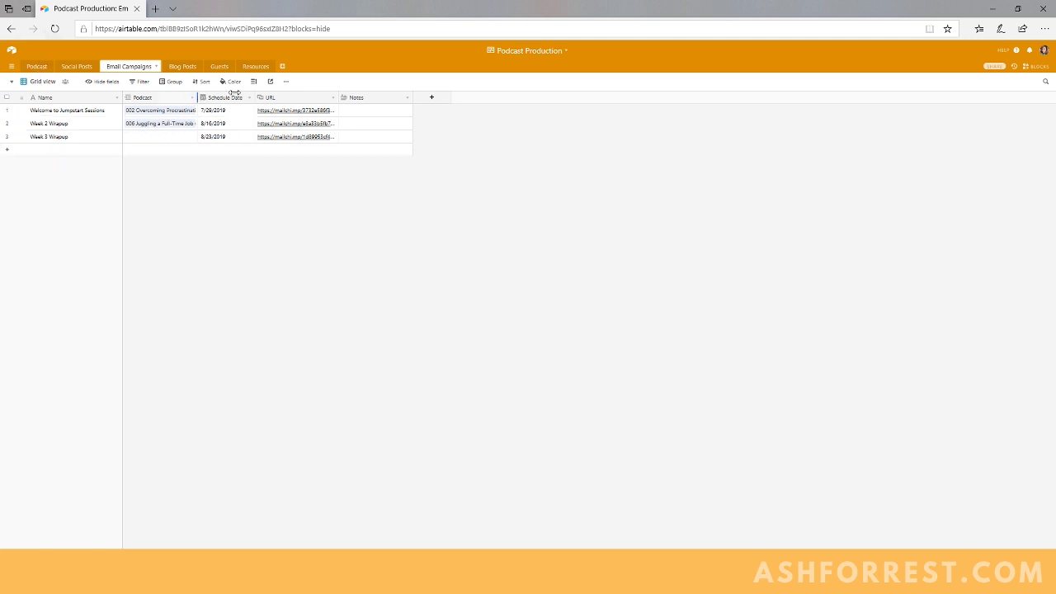
pyautogui.moveTo(235, 92); pyautogui.dragTo(331, 91)
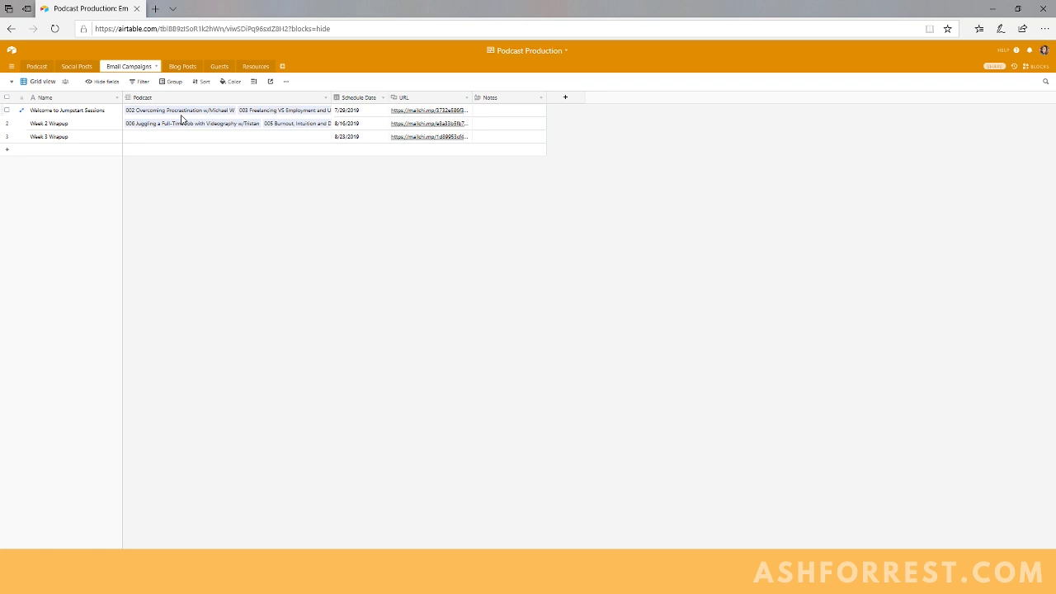
pyautogui.click(33, 66)
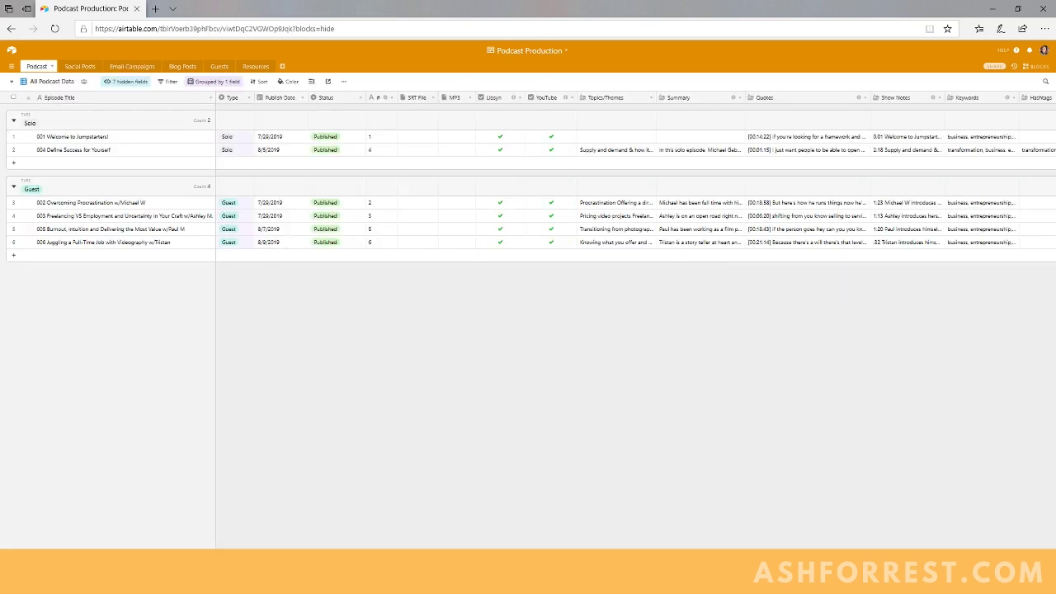
pyautogui.hscroll(7, 636, 182)
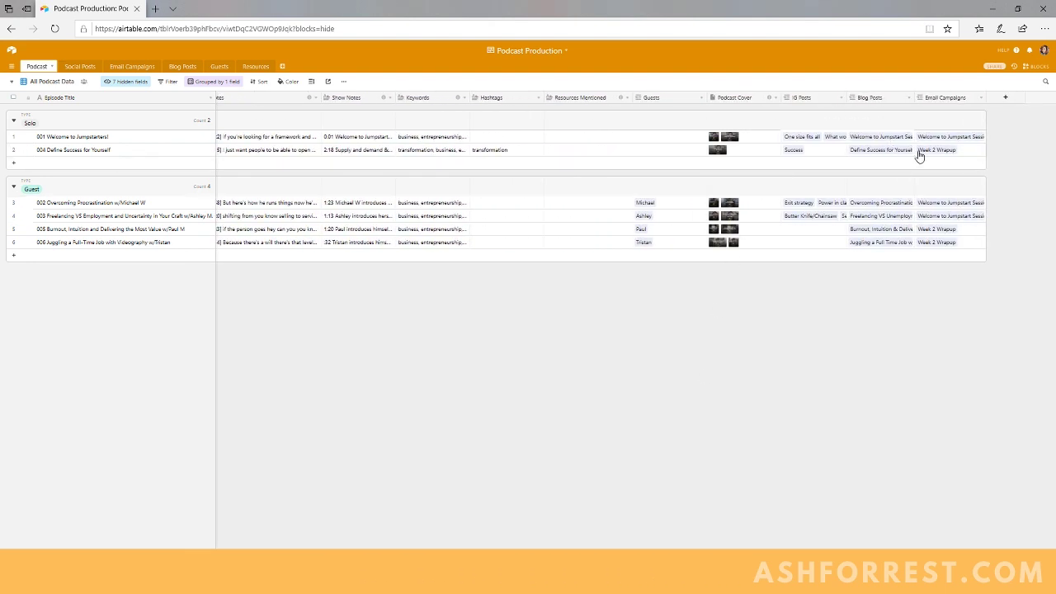
# View the email campaigns available to link to episode 004 Define Success for Yourself, and close the list without adding one
pyautogui.click(972, 153)
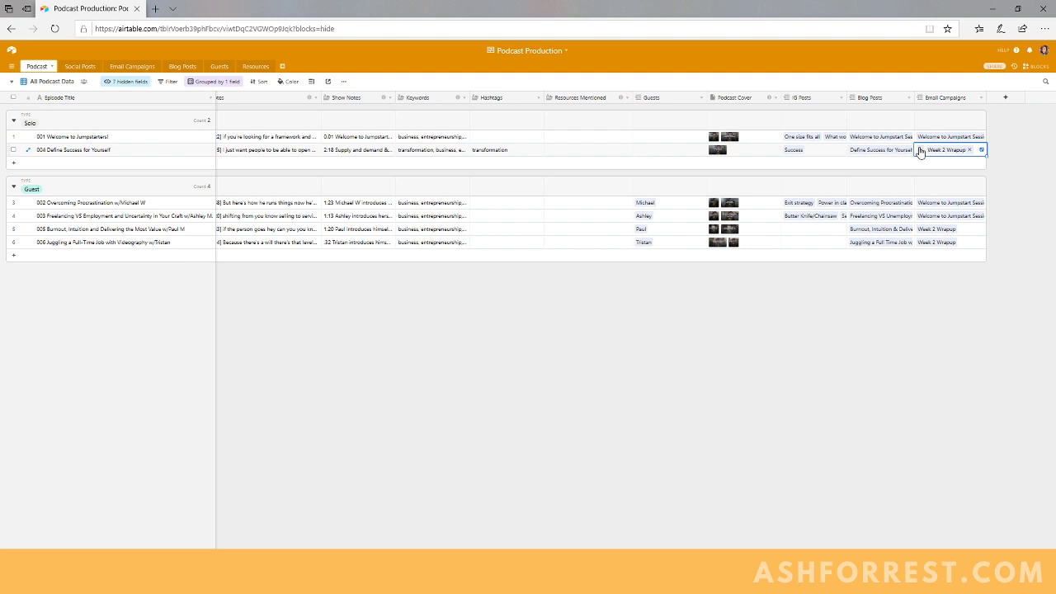
pyautogui.click(921, 151)
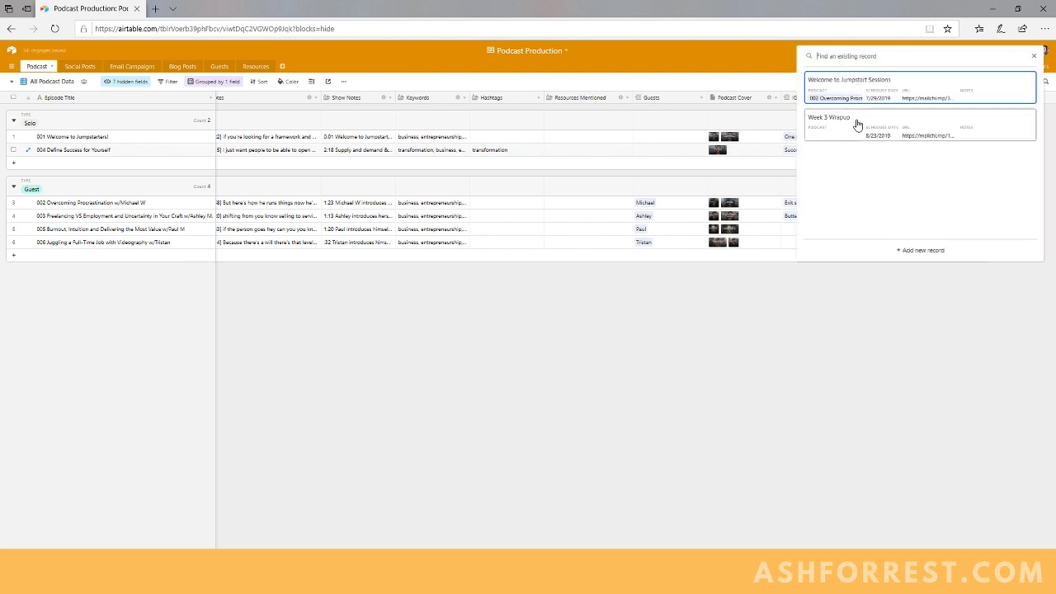
pyautogui.click(810, 346)
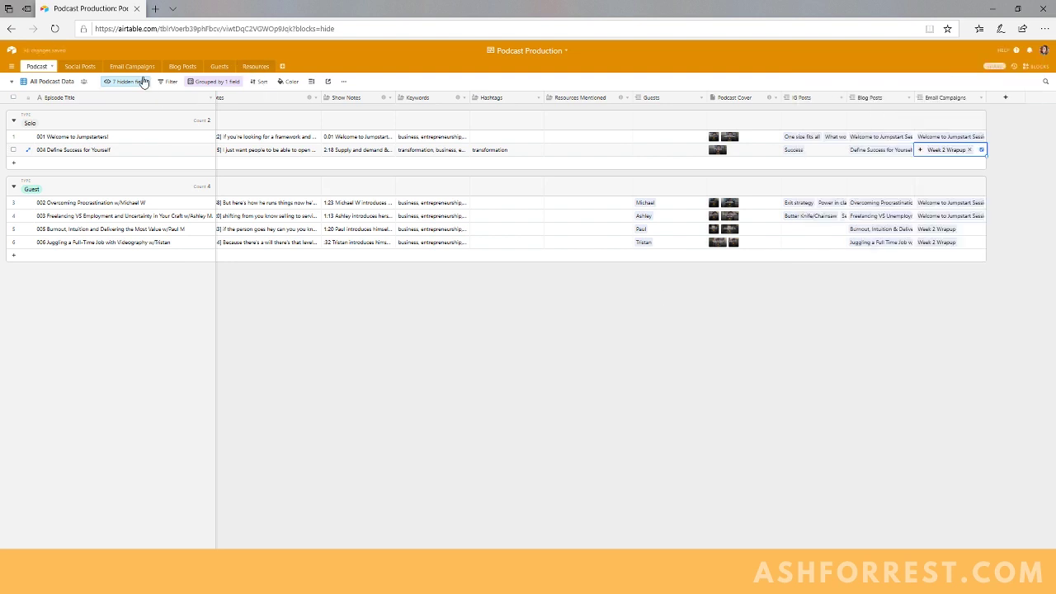
# Widen the URL column in the Email Campaigns table and review the newsletter page linked from Welcome to Jumpstart Sessions
pyautogui.click(149, 70)
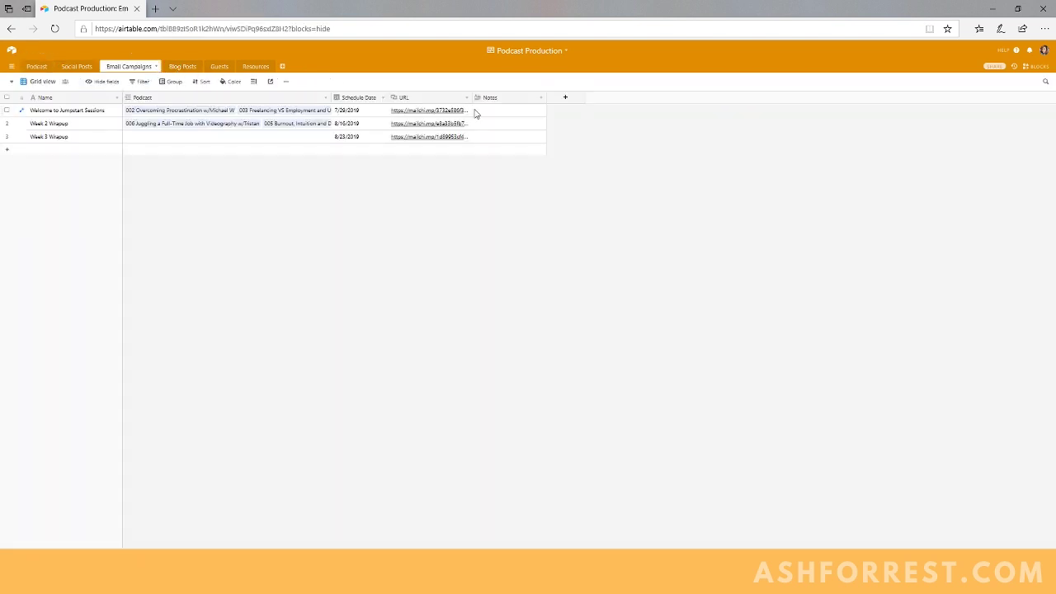
pyautogui.moveTo(470, 97); pyautogui.dragTo(614, 111)
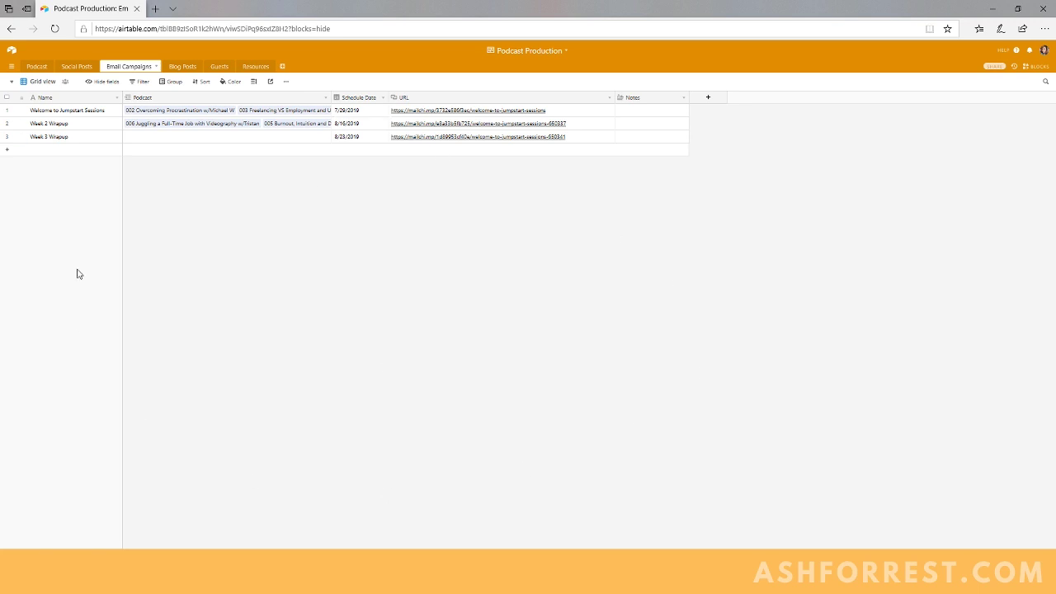
pyautogui.click(543, 112)
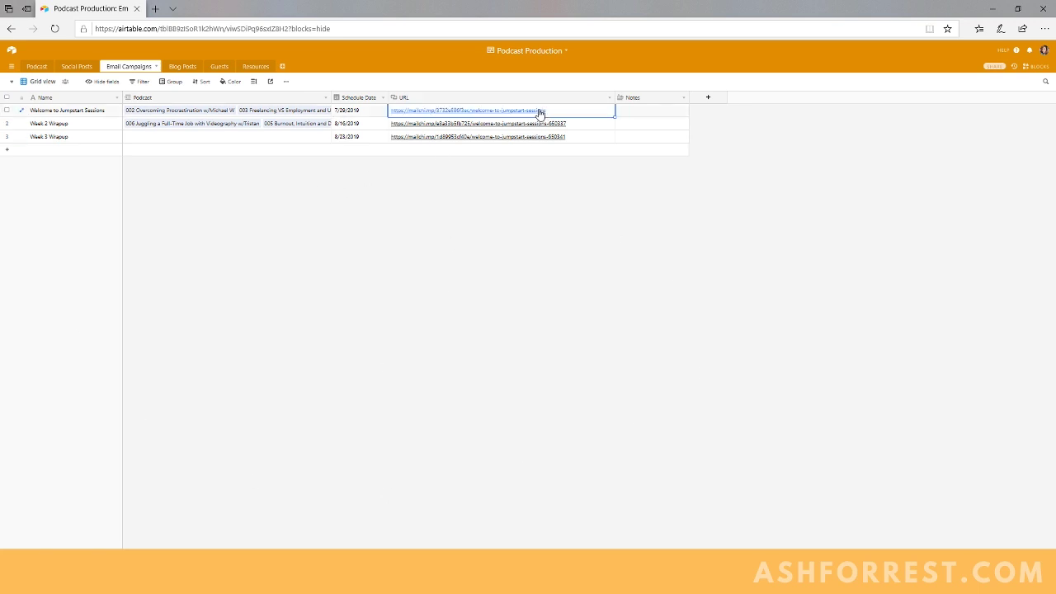
pyautogui.click(540, 112)
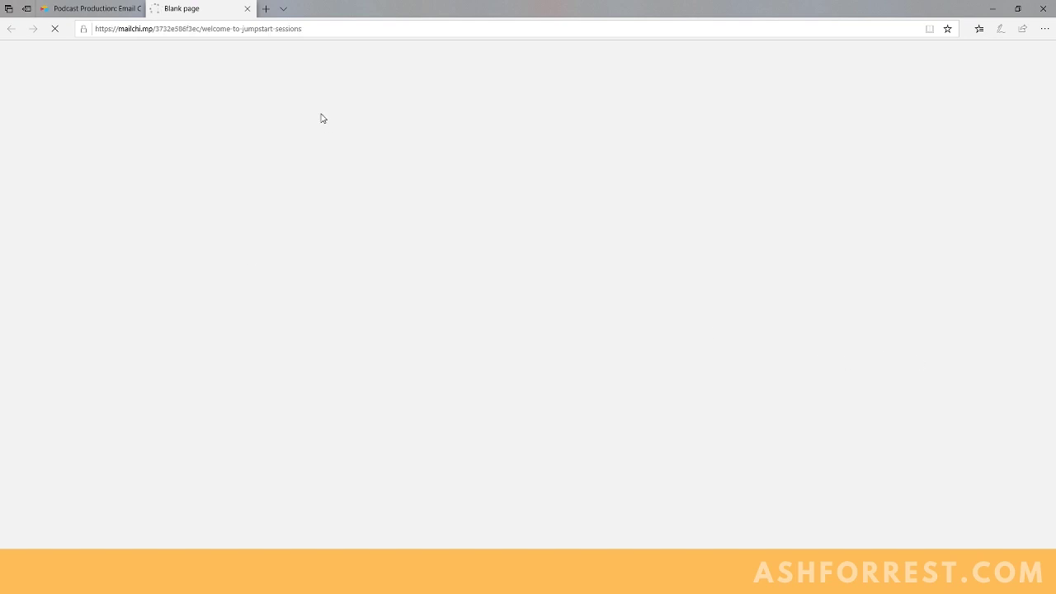
pyautogui.scroll(-3, 163, 401)
pyautogui.scroll(-5, 162, 401)
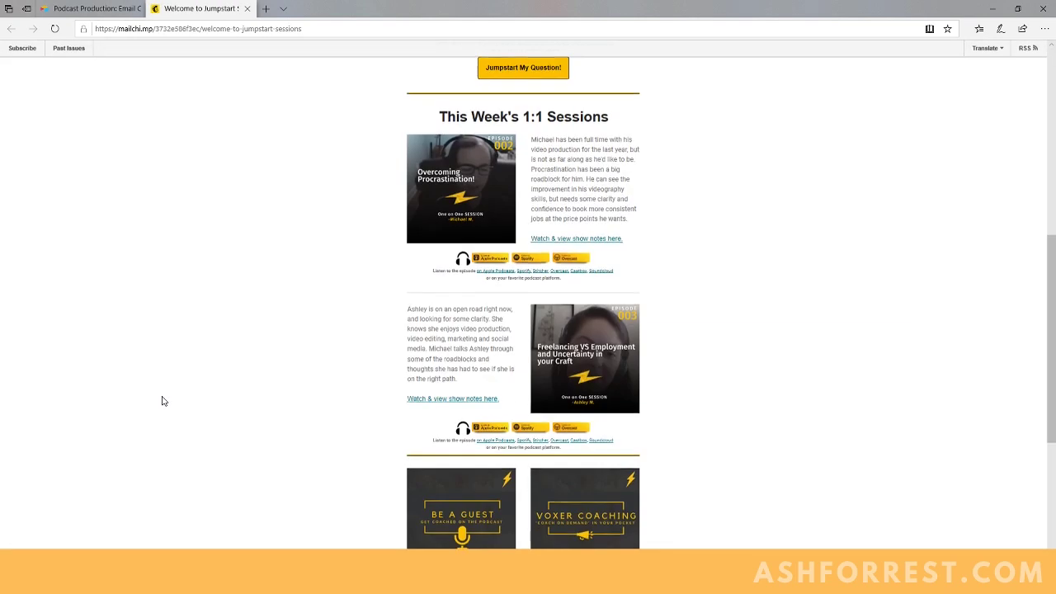
pyautogui.scroll(8, 162, 402)
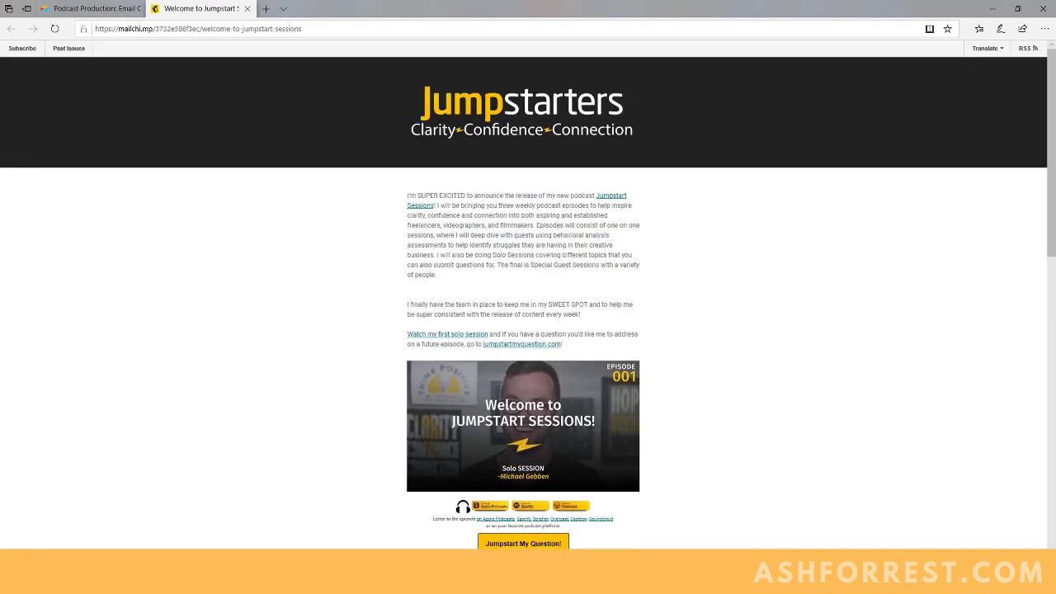
pyautogui.click(86, 10)
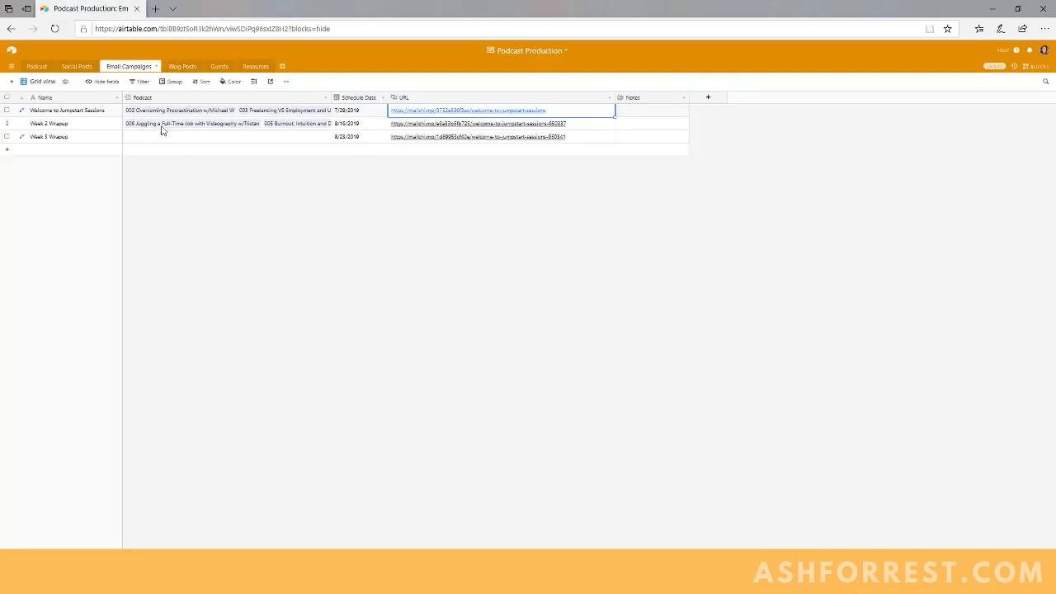
# In the Blog Posts table, link the "Nurturing Your Relationships" post to the podcast episode "004 Define Success for Yourself"
pyautogui.click(192, 66)
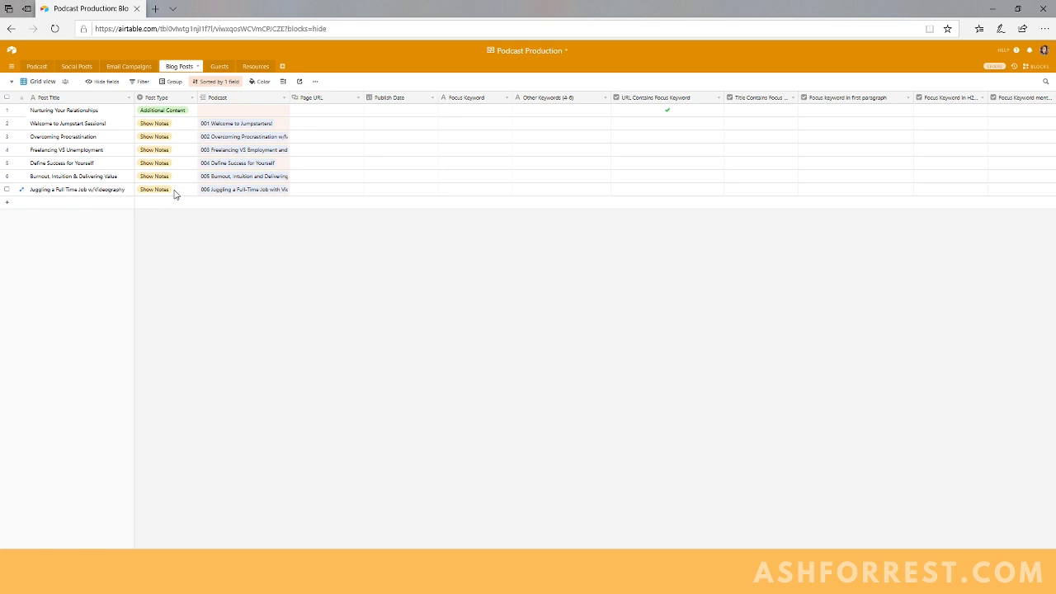
pyautogui.click(111, 131)
pyautogui.click(113, 112)
pyautogui.click(114, 109)
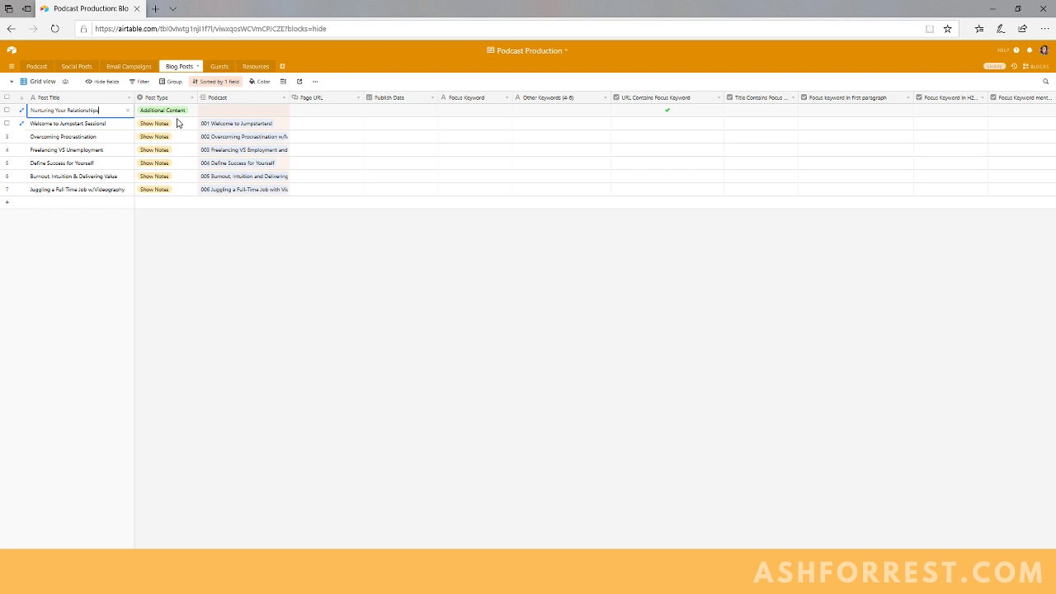
pyautogui.click(207, 113)
pyautogui.click(202, 110)
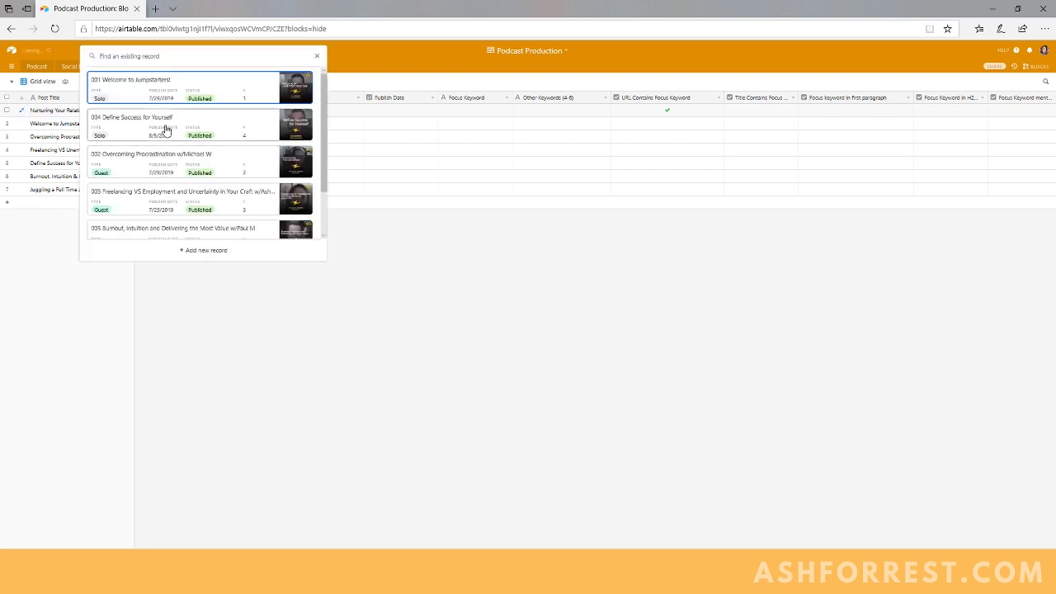
pyautogui.click(165, 124)
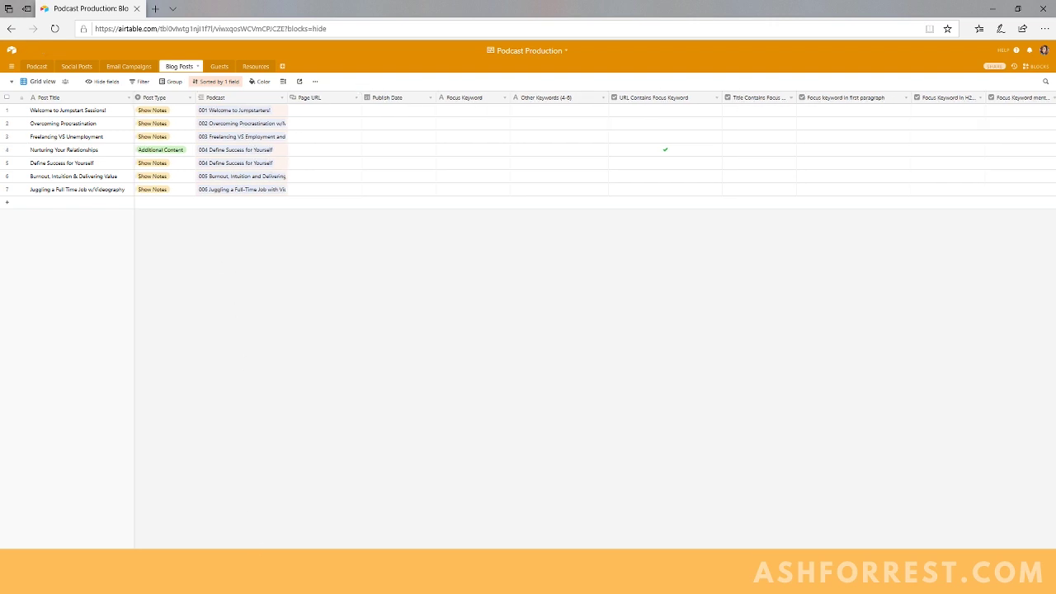
# Examine the Blog Posts table's SEO checklist fields, from Focus Keyword through Keyword notes
pyautogui.hscroll(3, 594, 149)
pyautogui.hscroll(6, 594, 148)
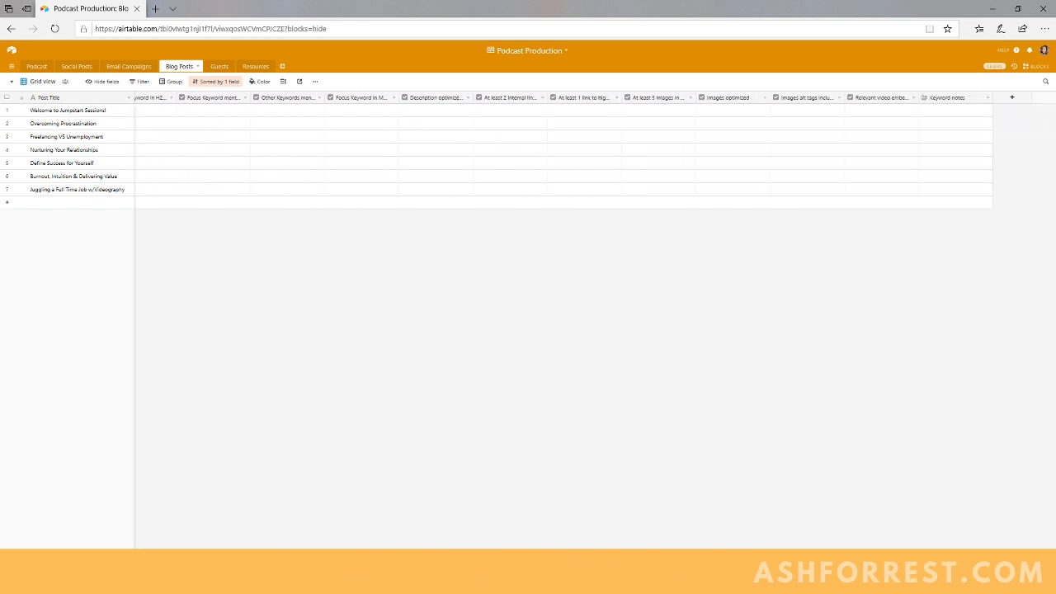
pyautogui.hscroll(-9, 153, 524)
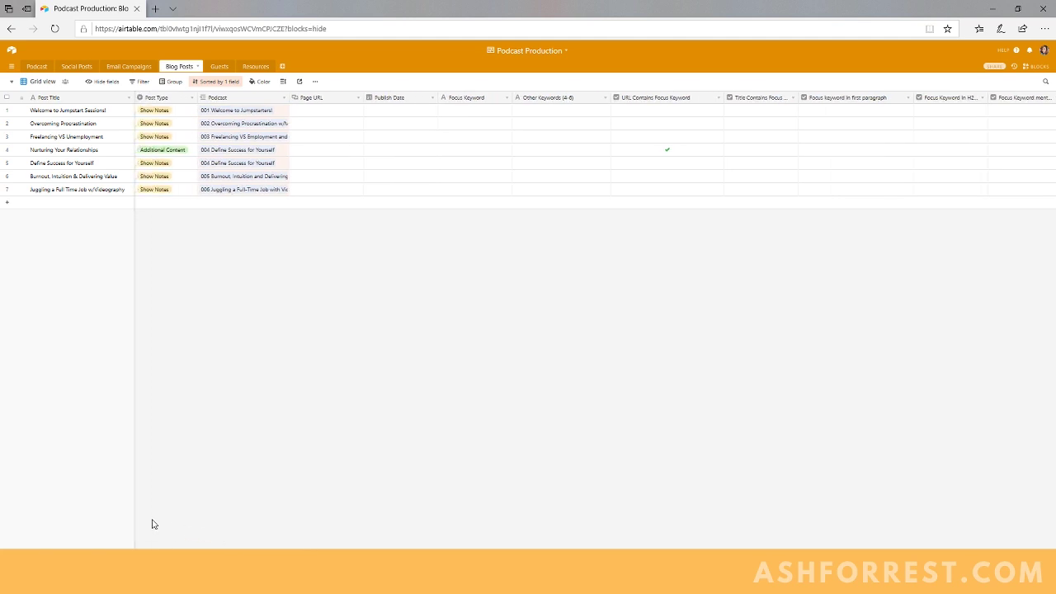
pyautogui.hscroll(4, 278, 531)
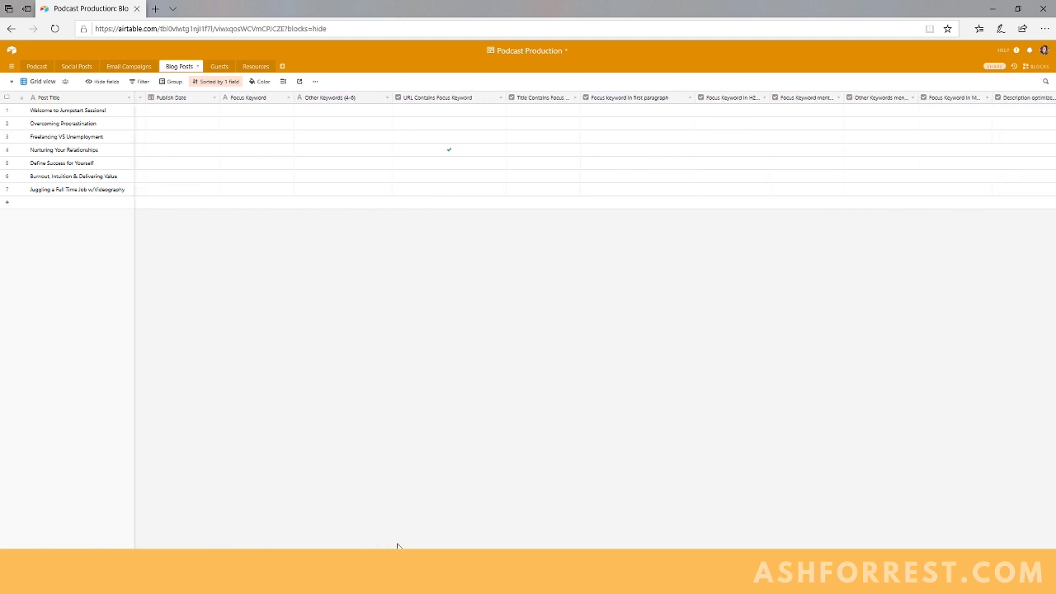
pyautogui.moveTo(436, 546); pyautogui.dragTo(660, 544)
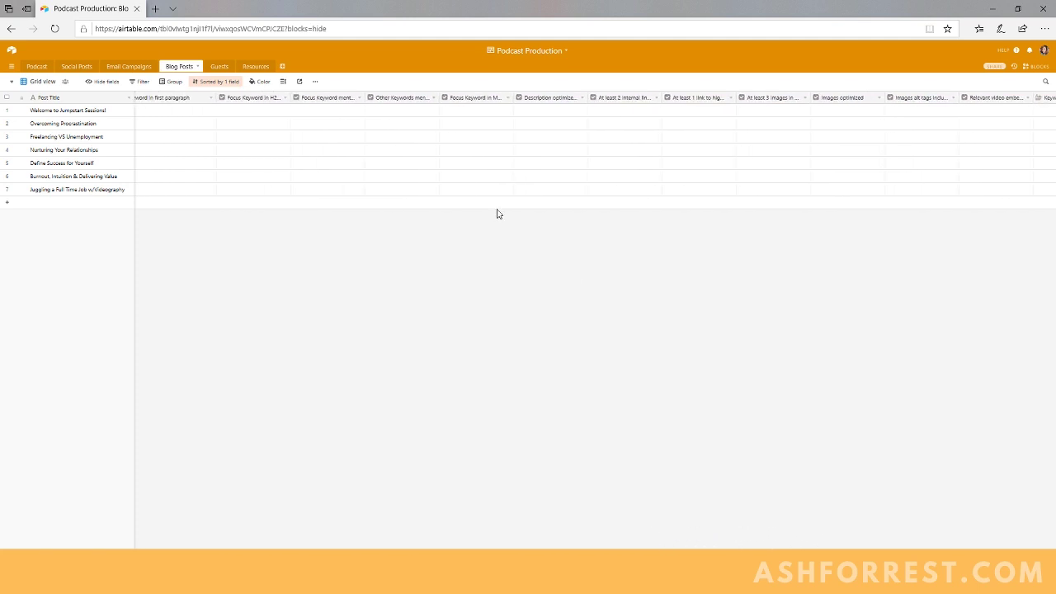
pyautogui.click(268, 98)
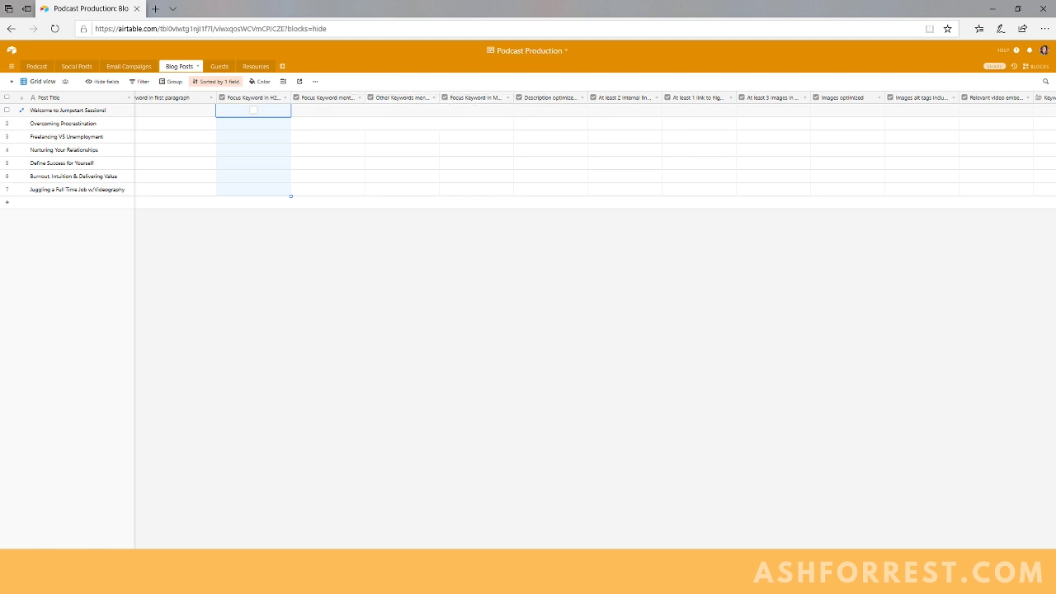
pyautogui.hscroll(3, 594, 149)
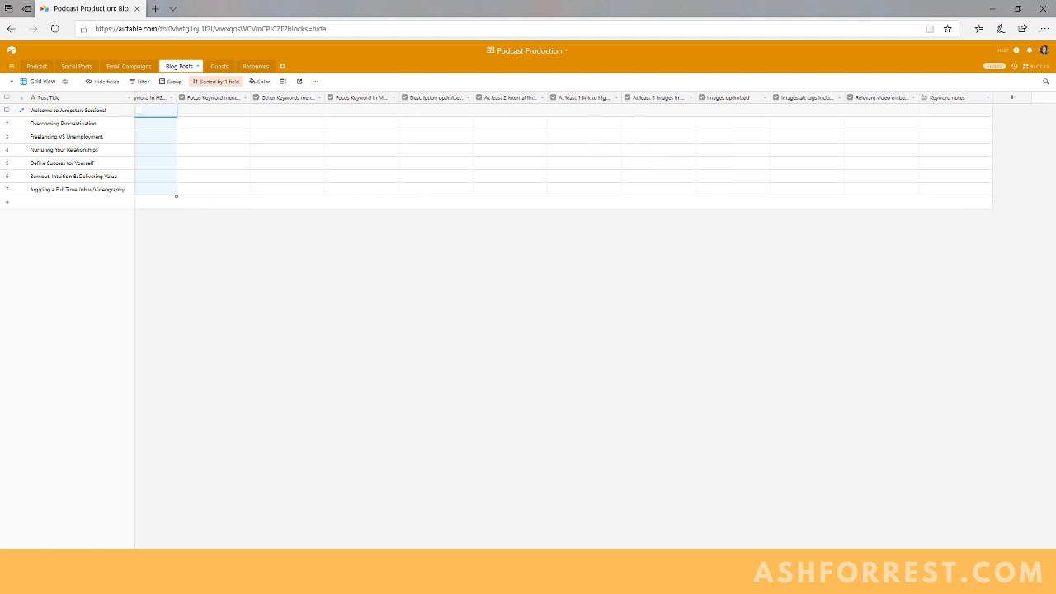
pyautogui.hscroll(-10, 85, 529)
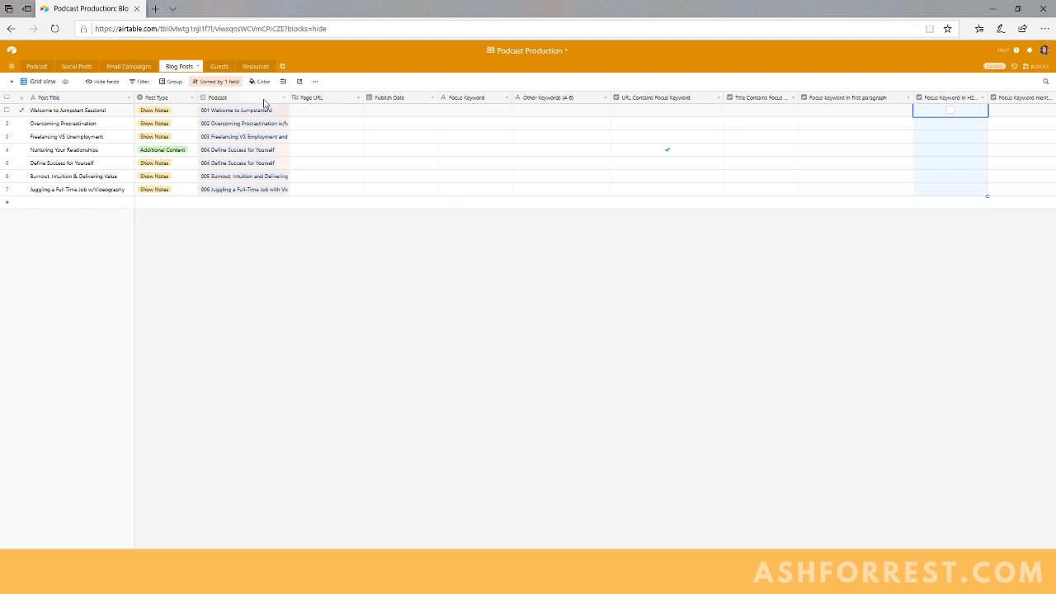
# View the Guests table and open the Canva - Graphic Design link from the Resources table
pyautogui.click(216, 66)
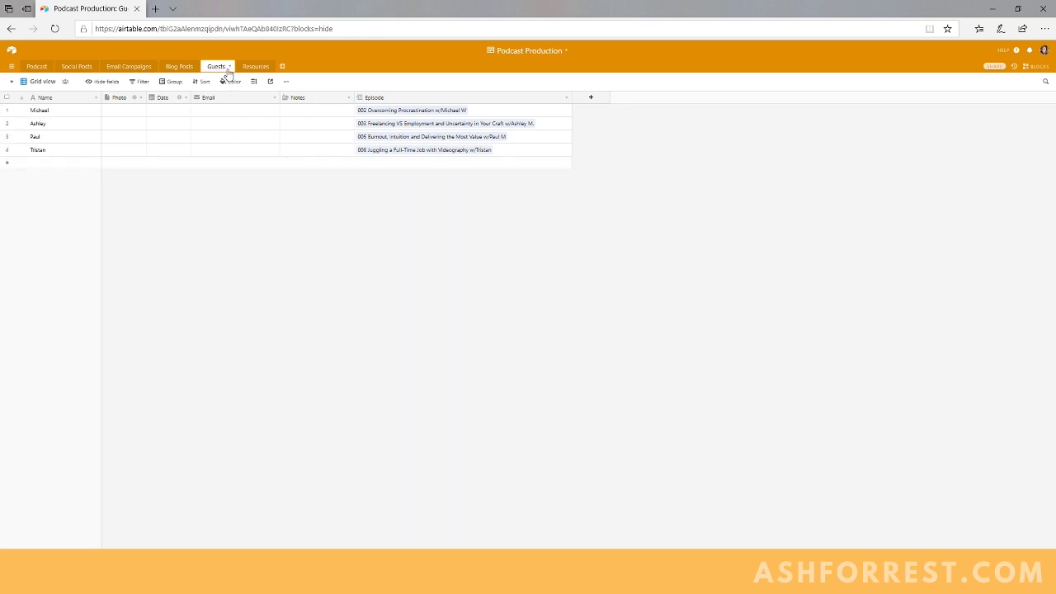
pyautogui.click(254, 70)
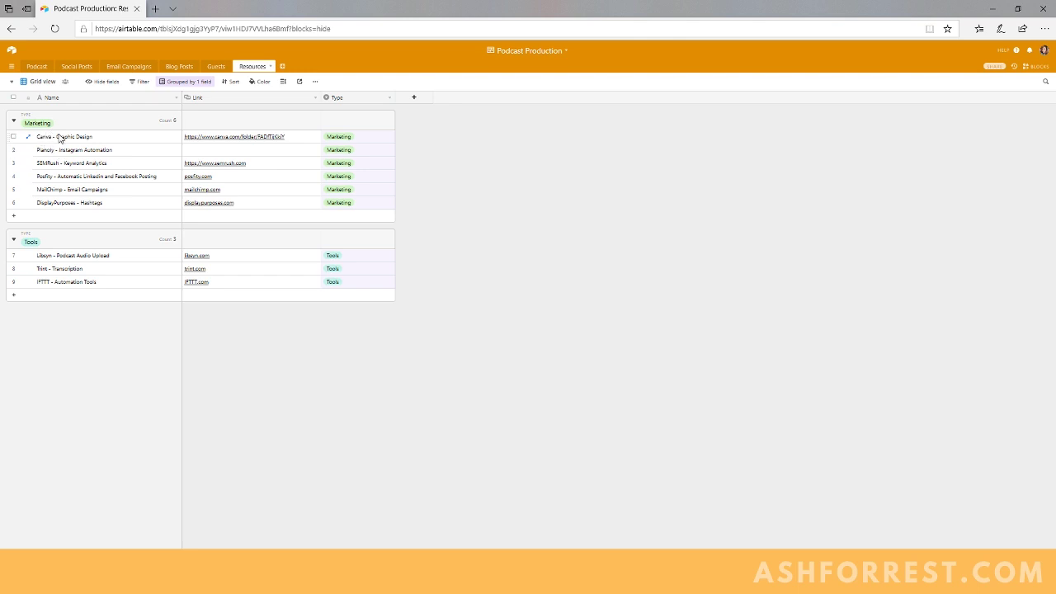
pyautogui.click(225, 140)
pyautogui.click(224, 138)
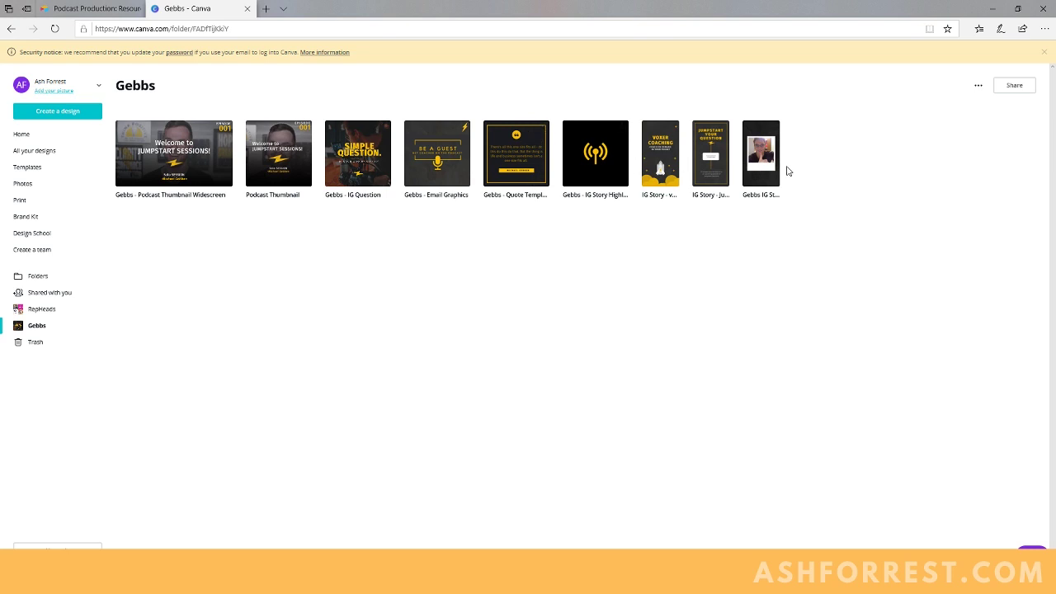
# Open the Podcast Thumbnail Widescreen design for editing in Canva and look through its episode pages down to Episode 015
pyautogui.click(173, 145)
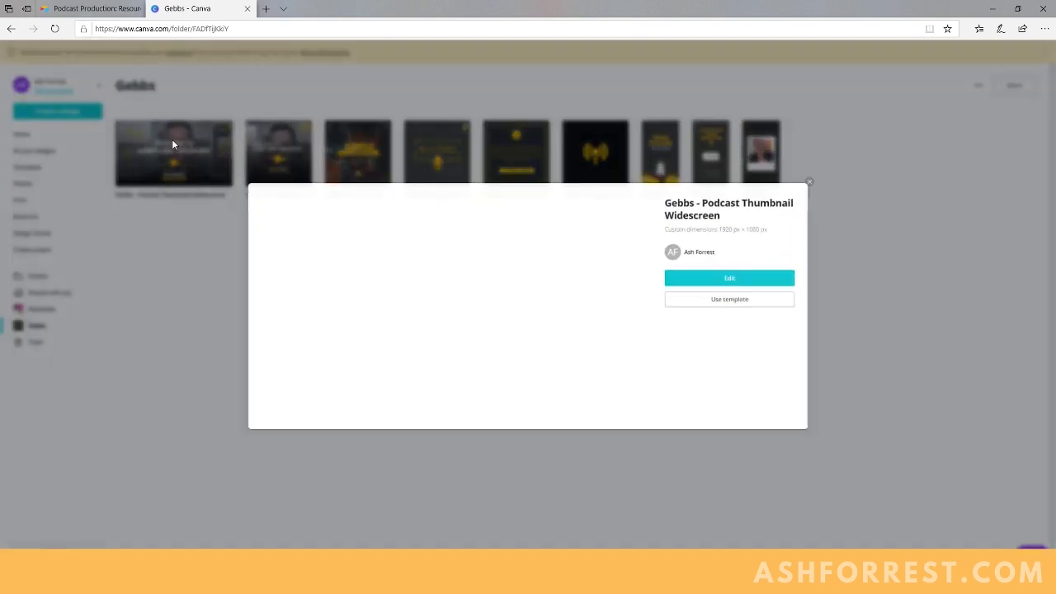
pyautogui.click(732, 280)
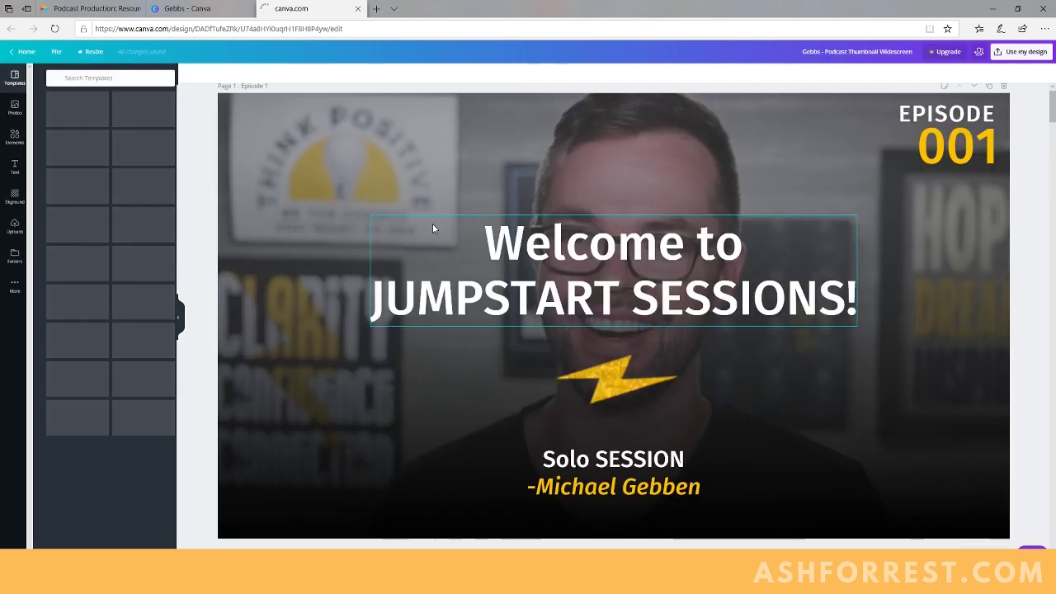
pyautogui.scroll(-6, 737, 175)
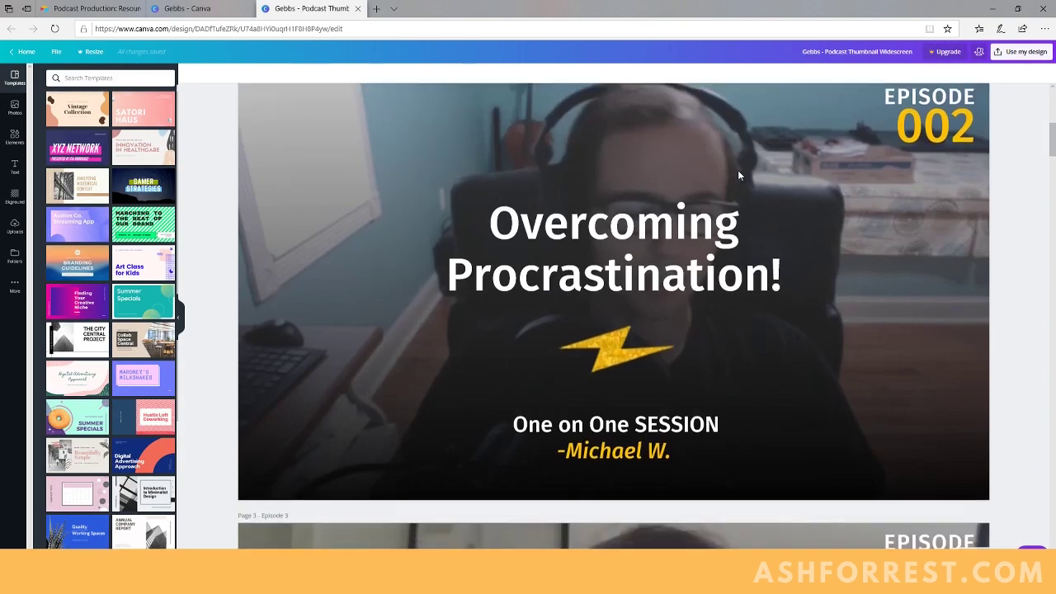
pyautogui.scroll(-13, 738, 175)
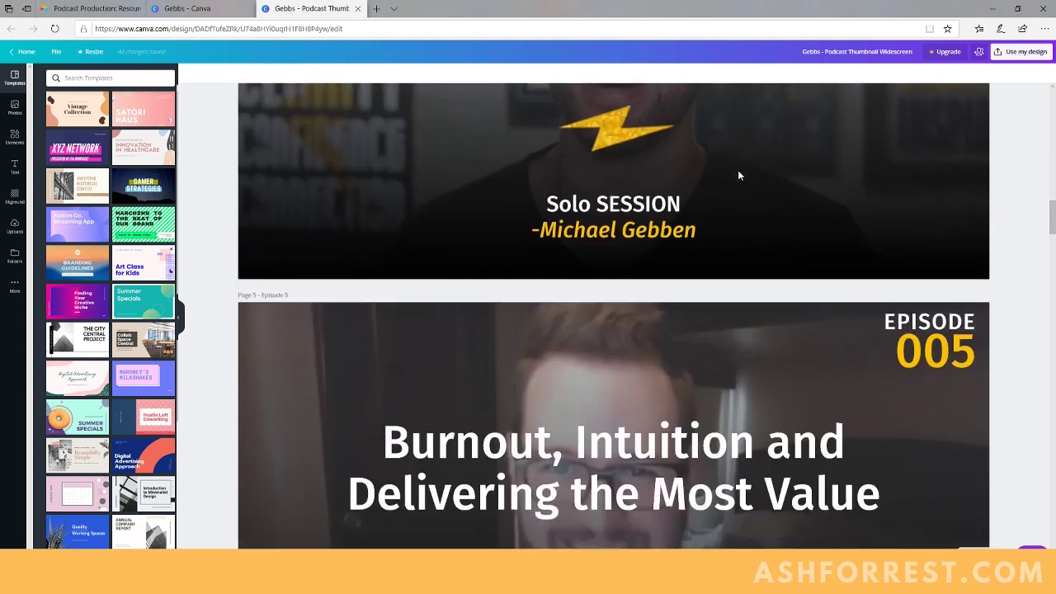
pyautogui.scroll(-12, 739, 175)
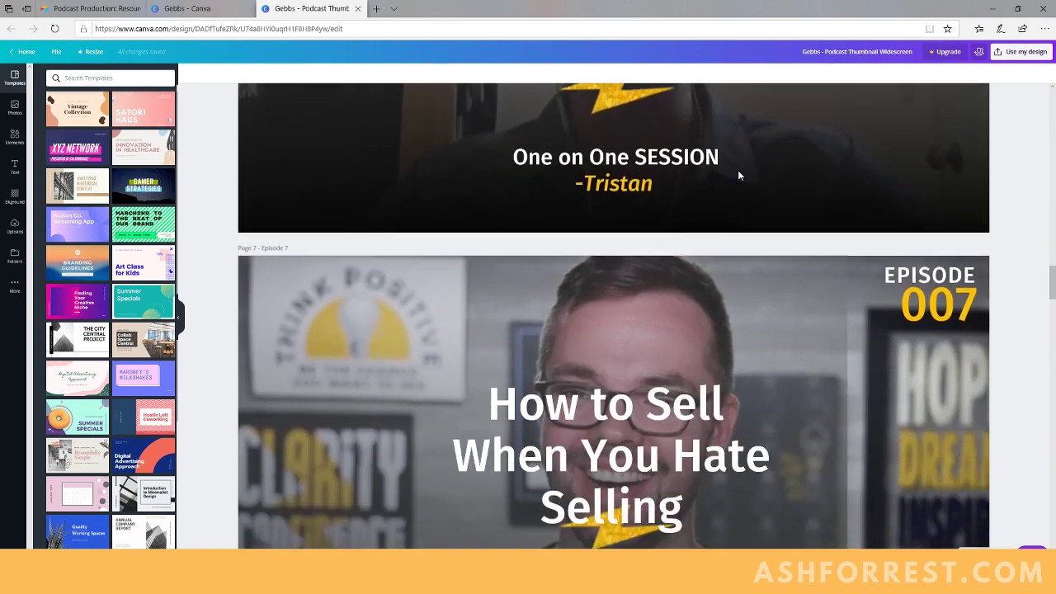
pyautogui.scroll(-14, 738, 175)
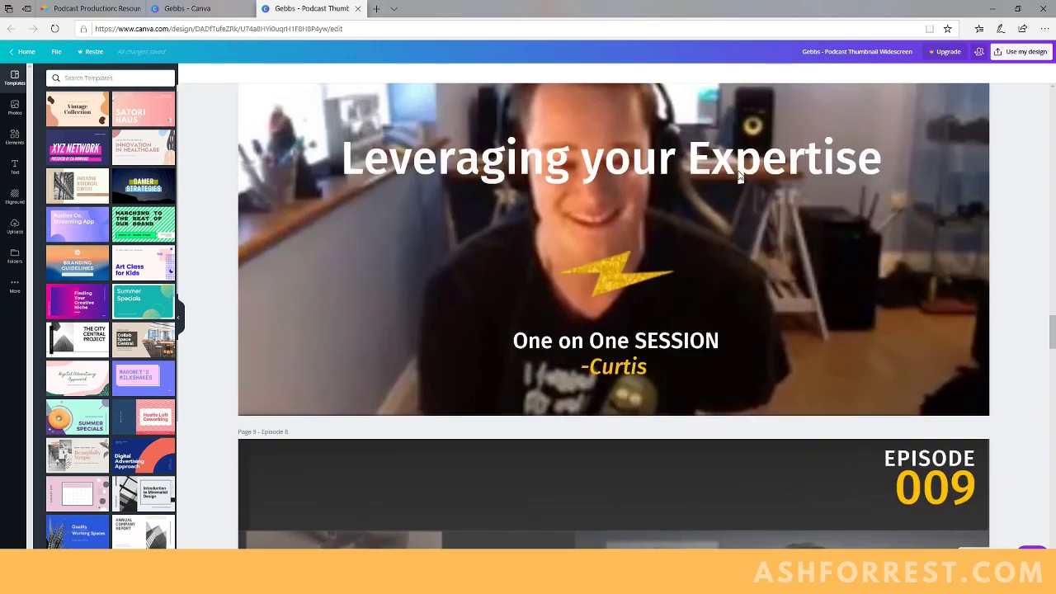
pyautogui.scroll(-8, 738, 175)
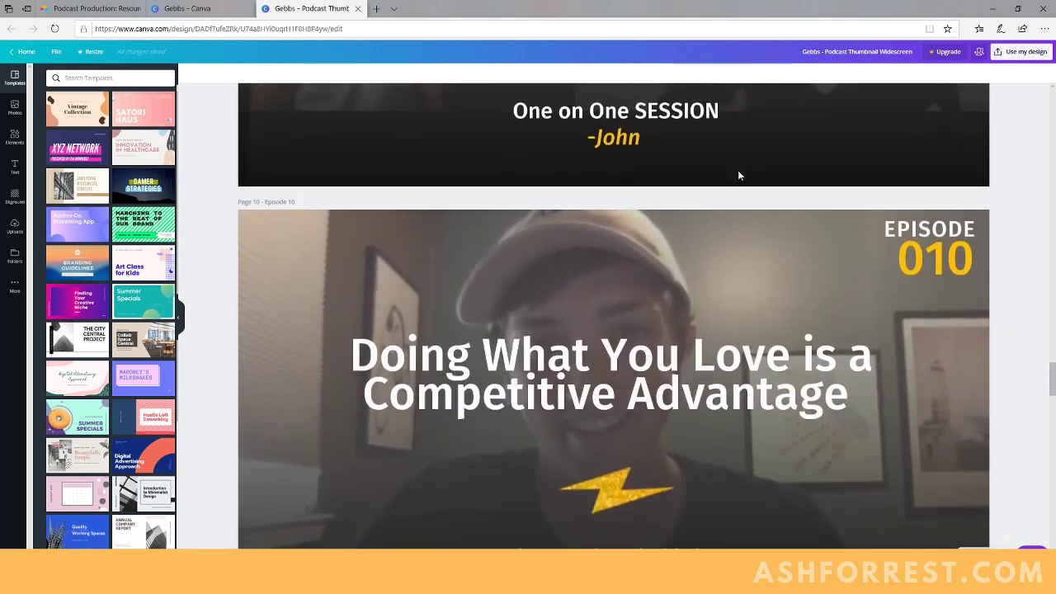
pyautogui.scroll(-14, 739, 174)
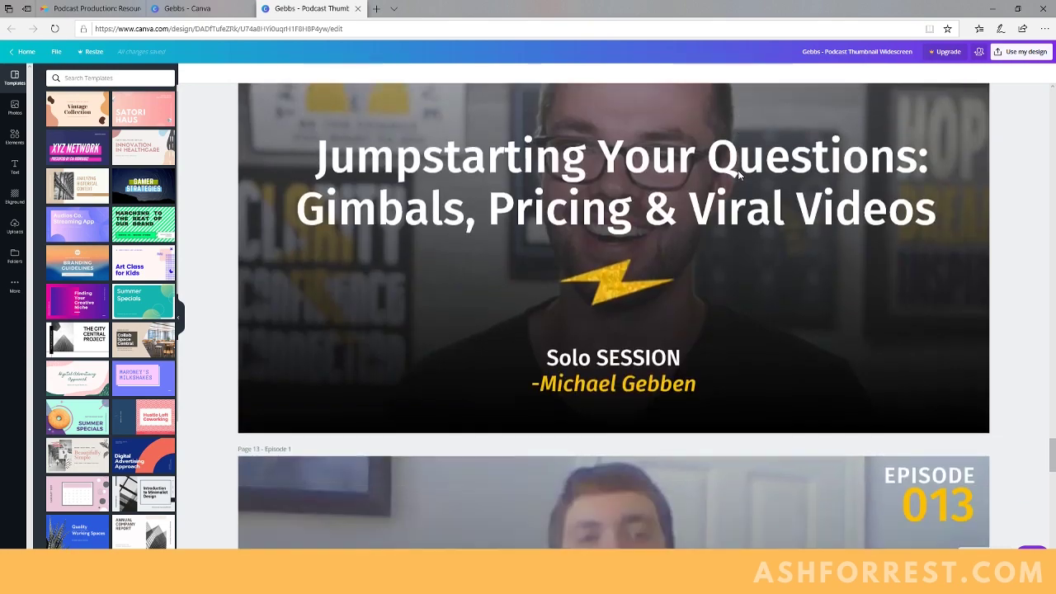
pyautogui.scroll(-12, 739, 174)
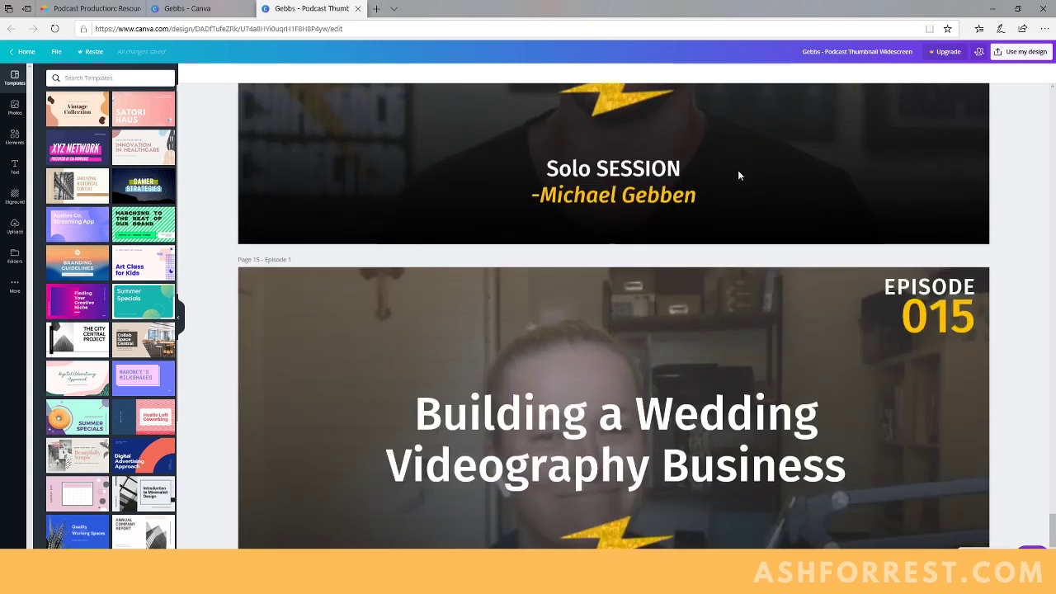
pyautogui.scroll(-2, 739, 175)
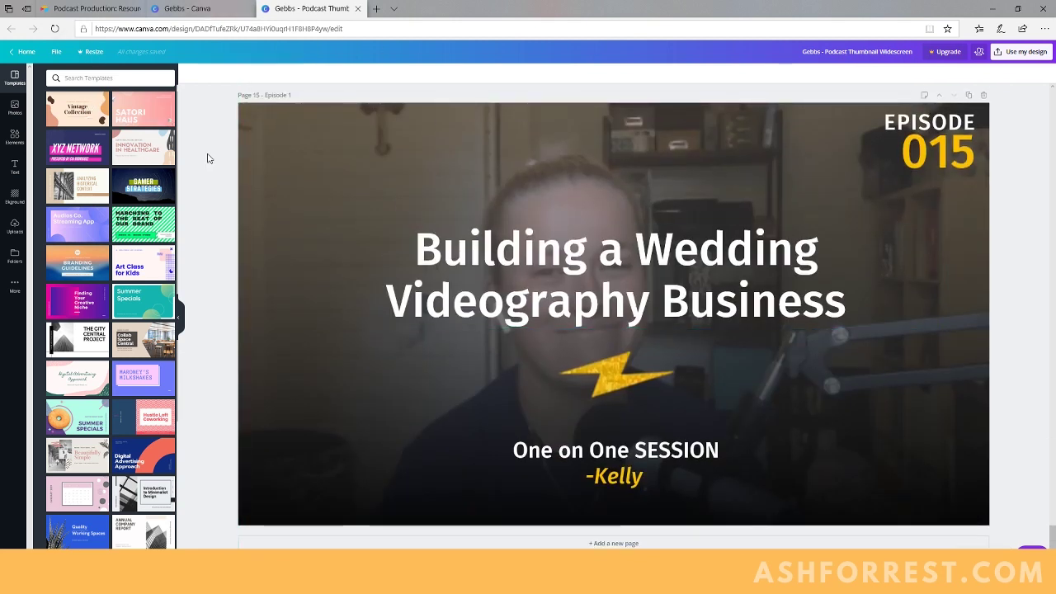
pyautogui.scroll(1, 208, 158)
pyautogui.scroll(-1, 604, 346)
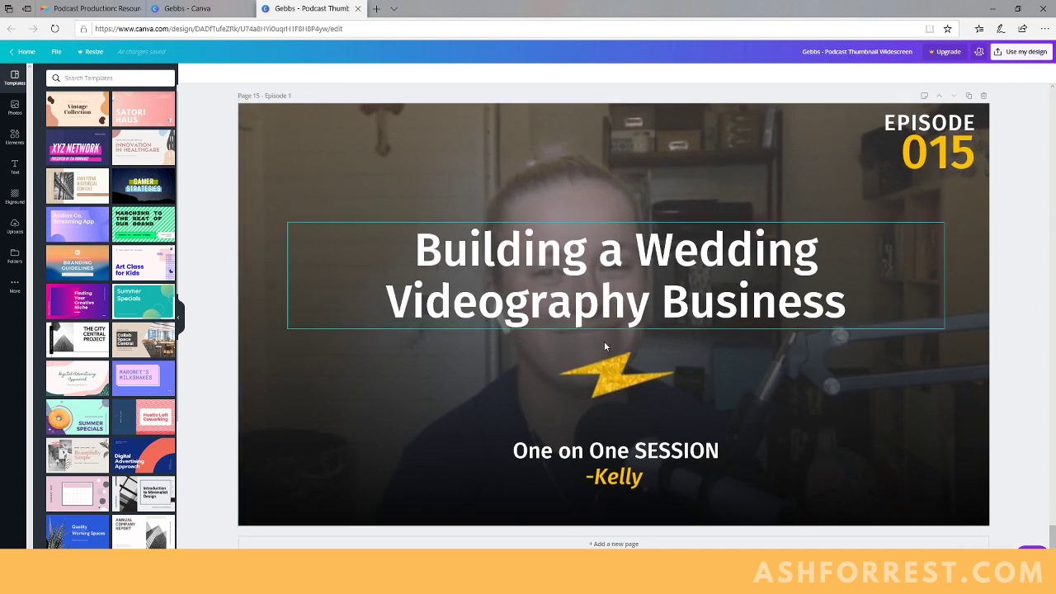
# Duplicate the Episode 015 page, "Building a Wedding Videography Business", at the end of the thumbnail design
pyautogui.scroll(1, 774, 223)
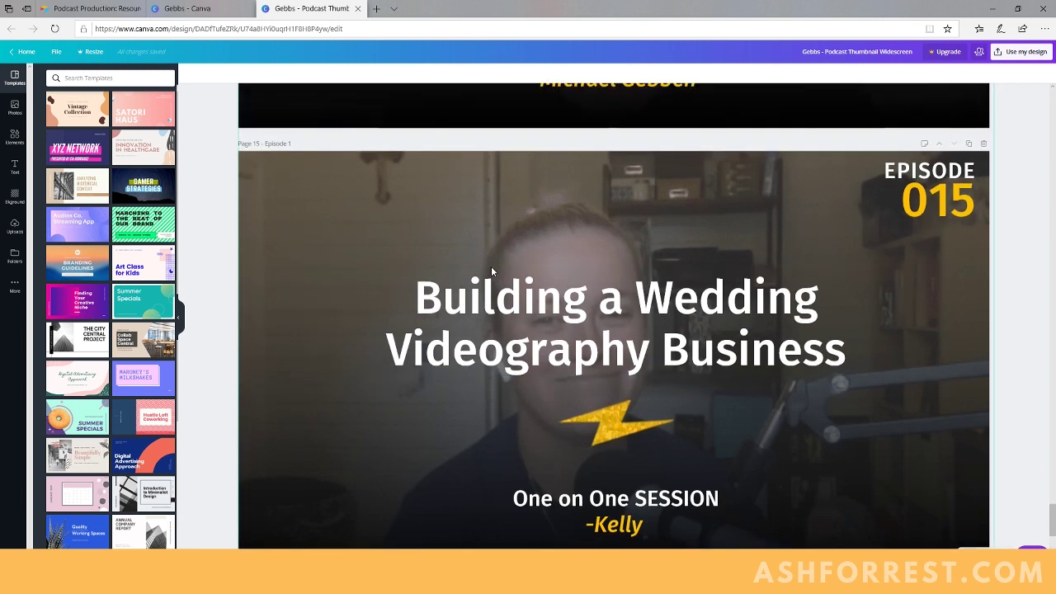
pyautogui.scroll(-1, 627, 227)
pyautogui.scroll(1, 713, 231)
pyautogui.scroll(-2, 713, 231)
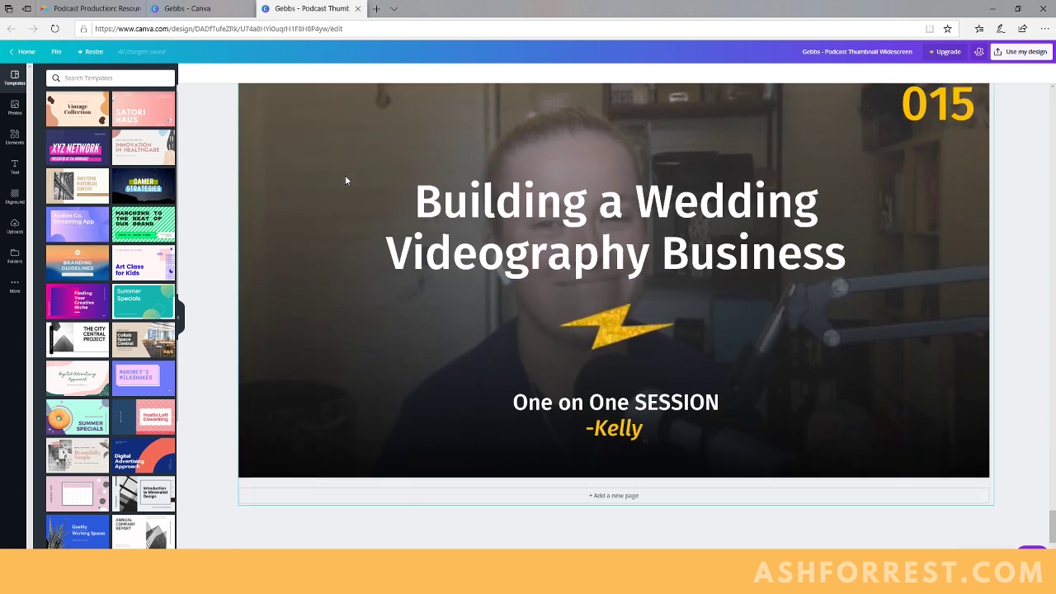
pyautogui.scroll(2, 713, 246)
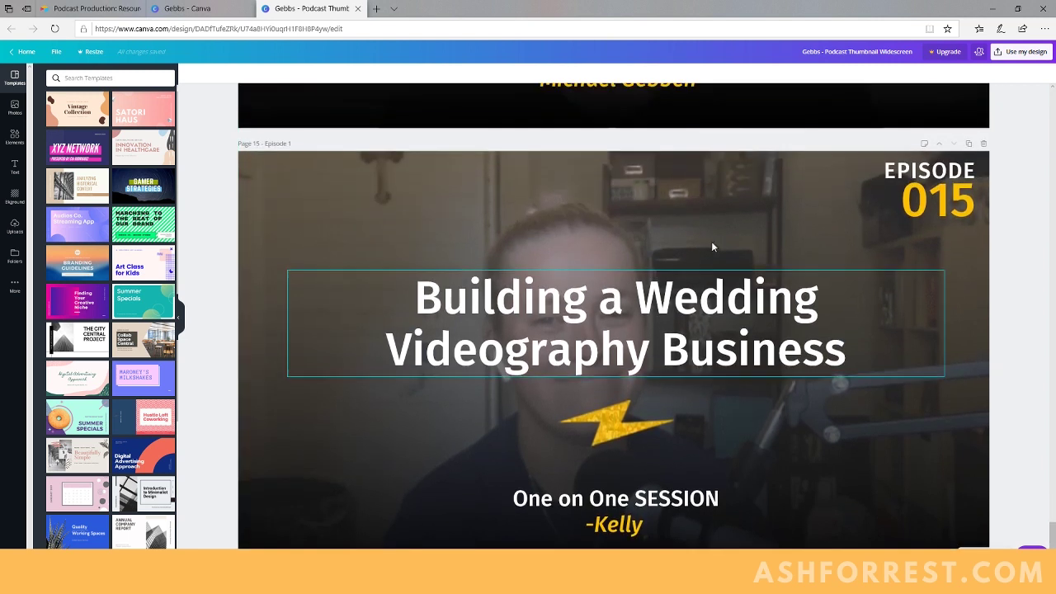
pyautogui.click(970, 147)
pyautogui.scroll(-1, 697, 197)
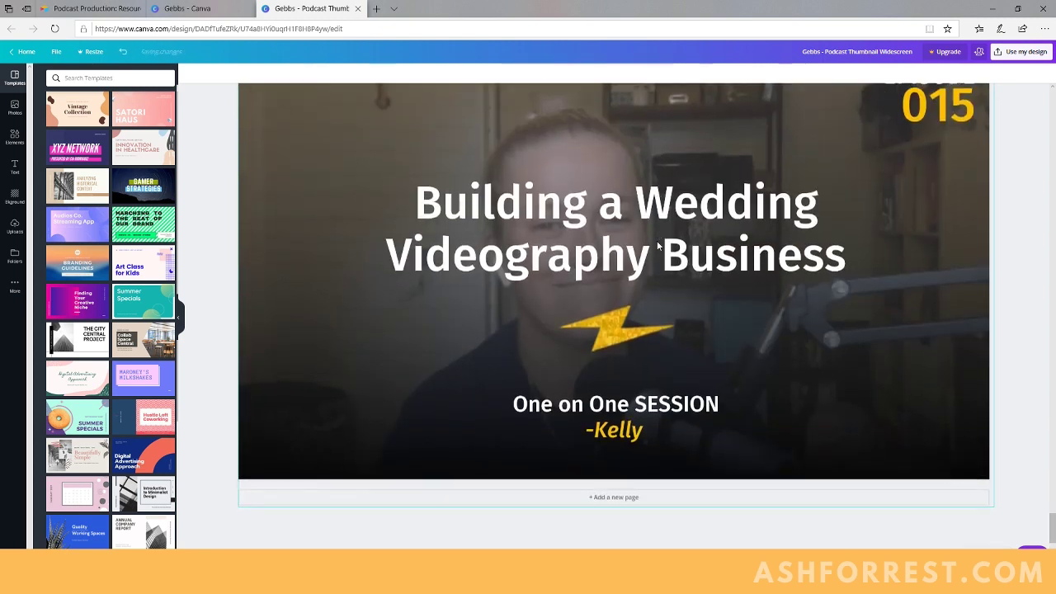
# On the duplicated thumbnail page, replace the title with "Easy to Edit" and change the episode number to 016
pyautogui.click(536, 245)
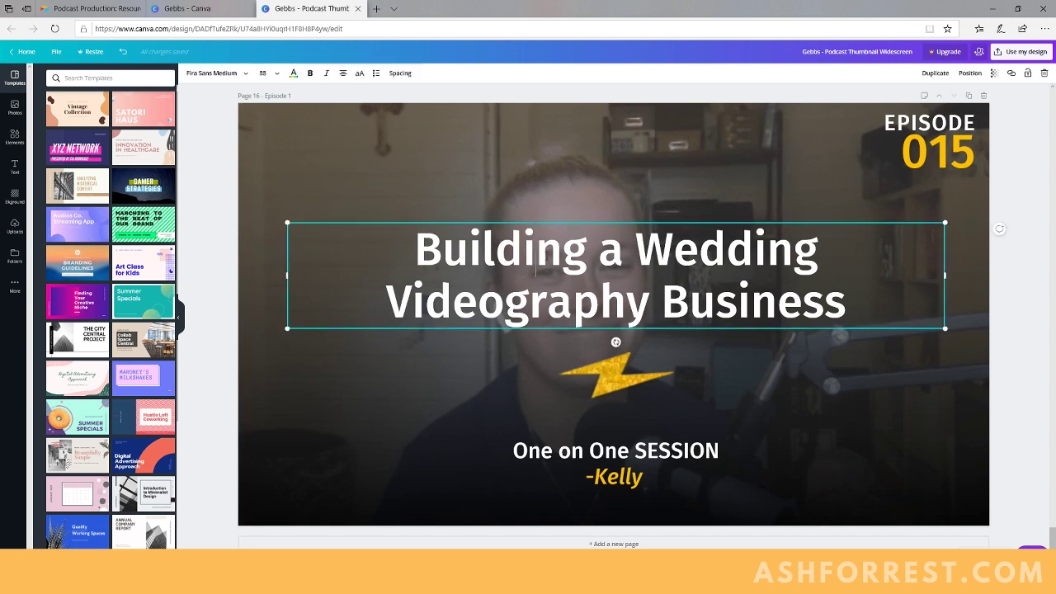
pyautogui.doubleClick(439, 249)
pyautogui.moveTo(439, 249); pyautogui.dragTo(922, 309)
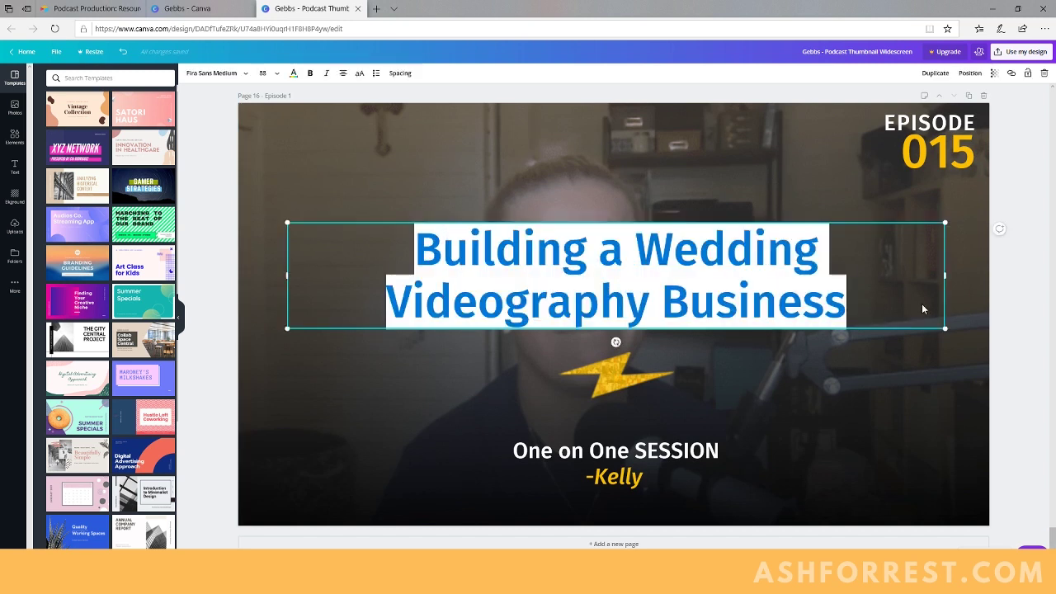
pyautogui.write('Easy to Edit')
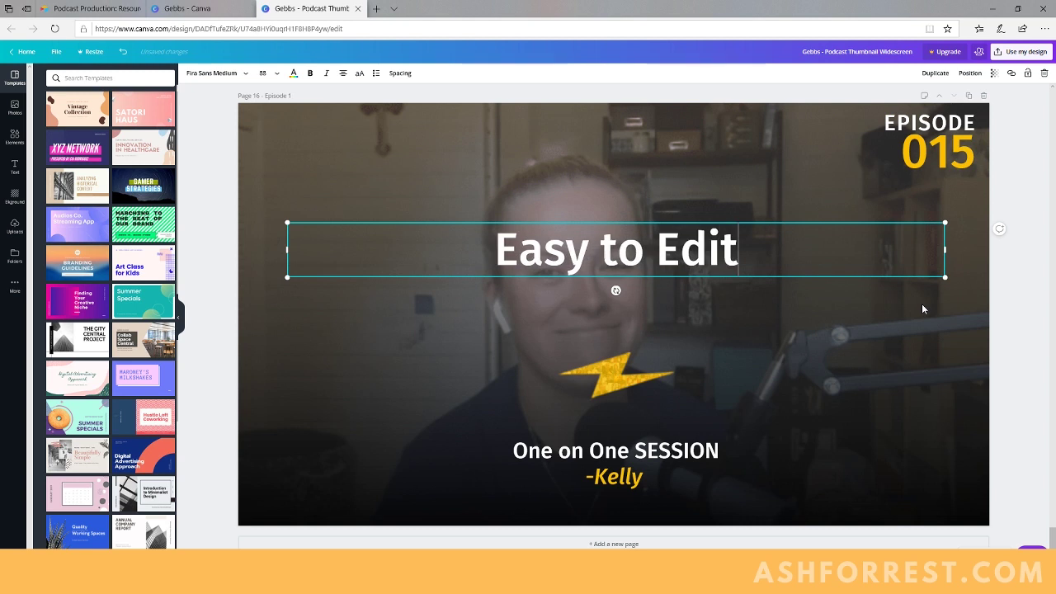
pyautogui.click(938, 156)
pyautogui.moveTo(930, 152); pyautogui.dragTo(973, 154)
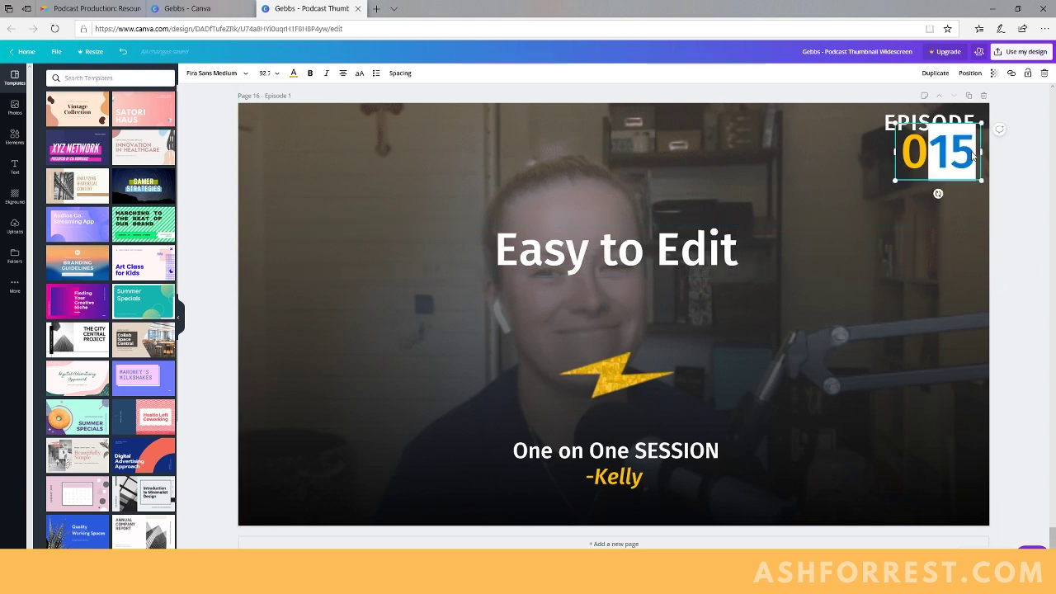
pyautogui.write('16')
# Replace the Episode 016 page's background photo with the uploaded portrait of the woman with long blonde hair
pyautogui.click(260, 191)
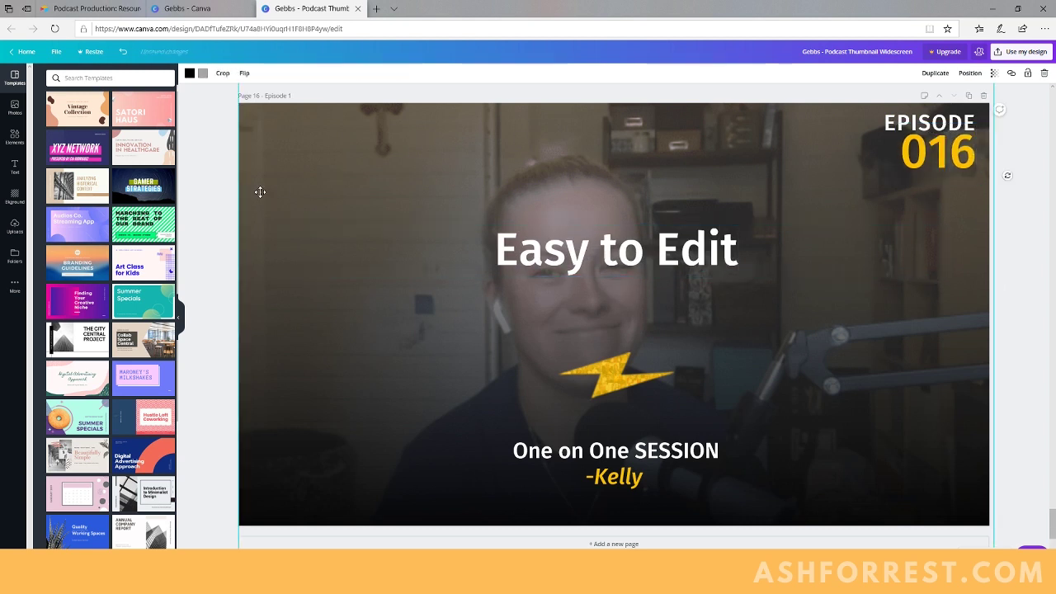
pyautogui.moveTo(266, 191); pyautogui.dragTo(276, 190)
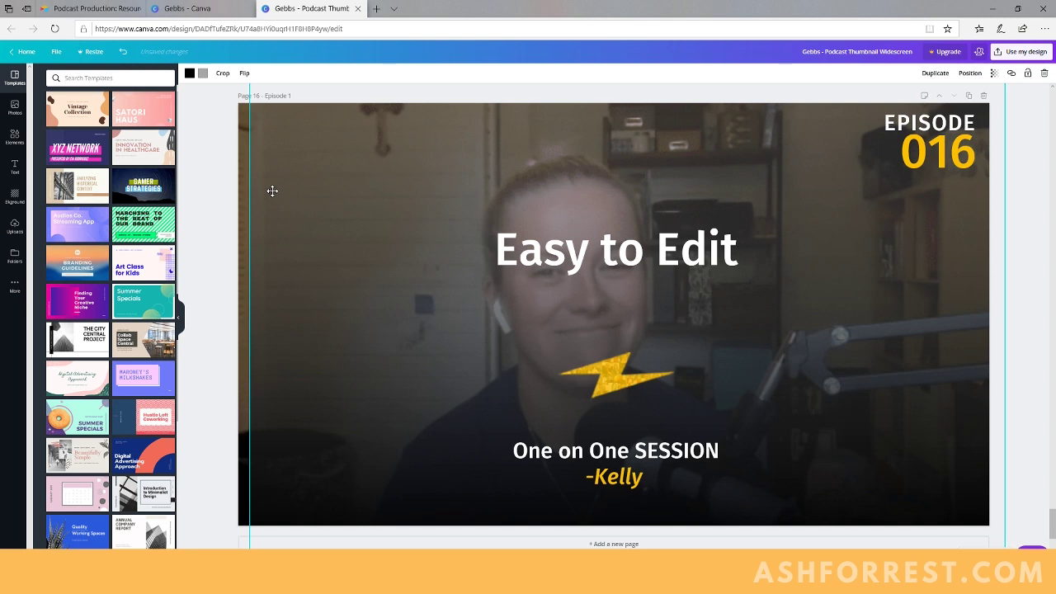
pyautogui.click(15, 226)
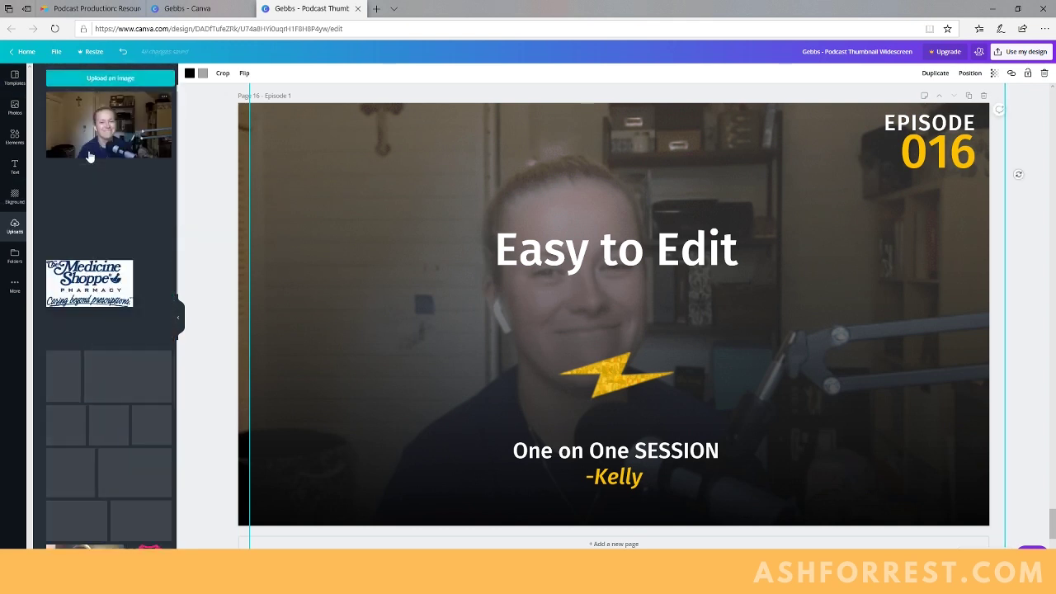
pyautogui.moveTo(76, 245); pyautogui.dragTo(241, 212)
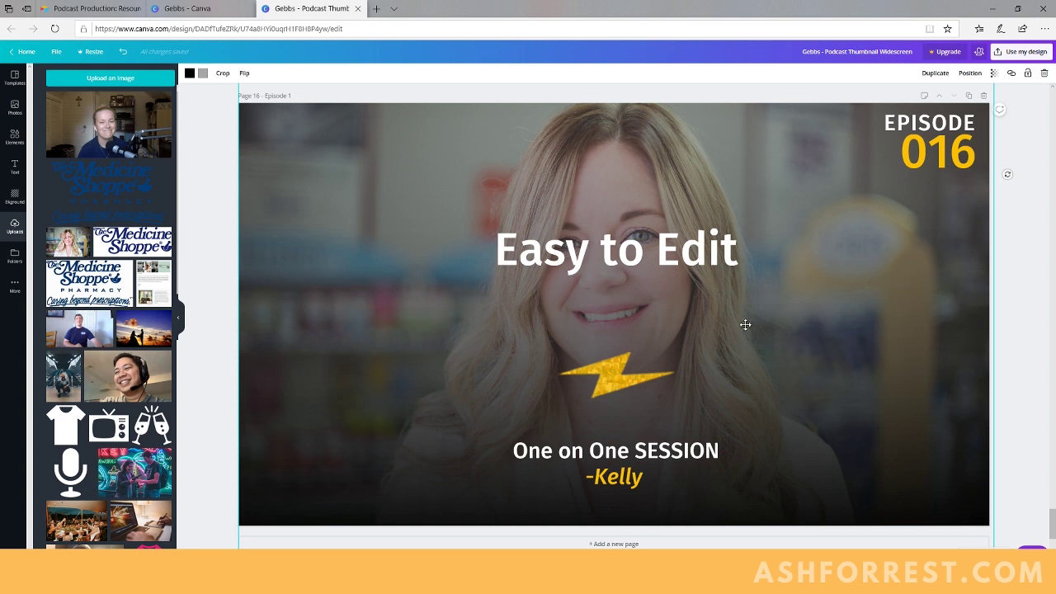
pyautogui.click(1022, 353)
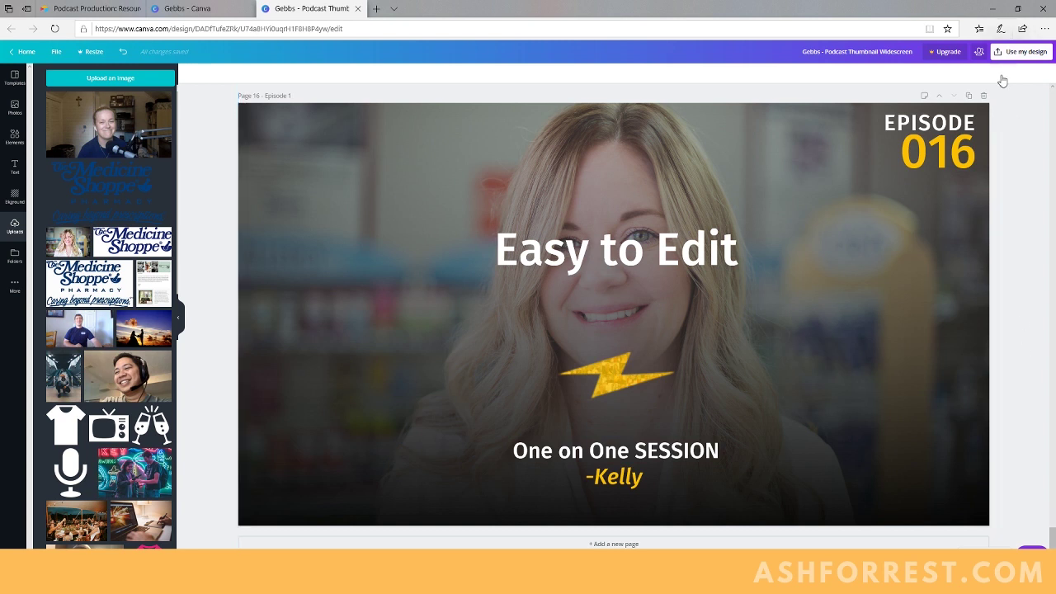
# Set up the design's download so that only Page 16 is included
pyautogui.click(1020, 51)
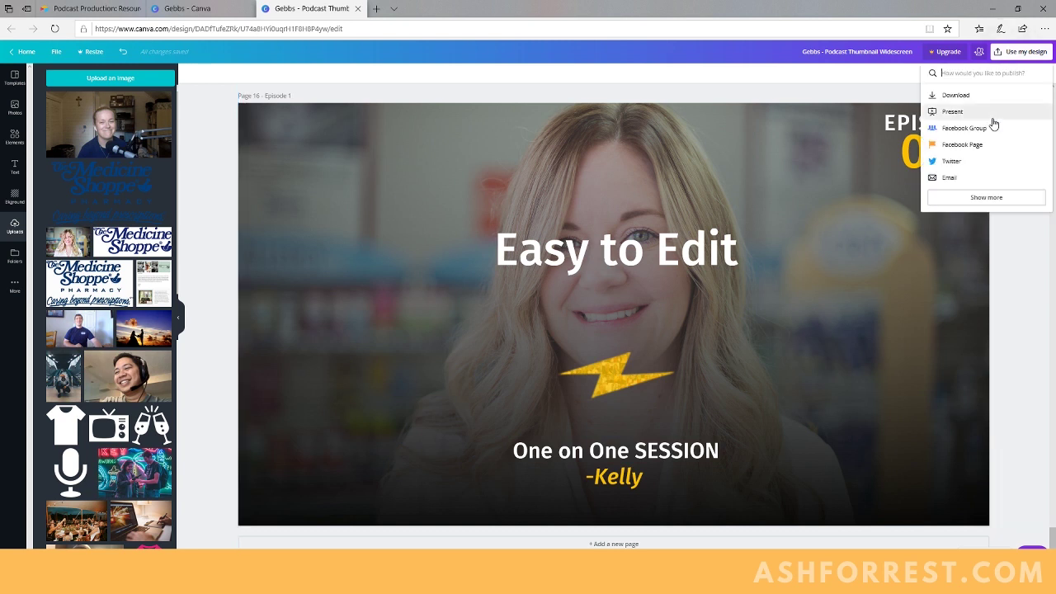
pyautogui.click(957, 96)
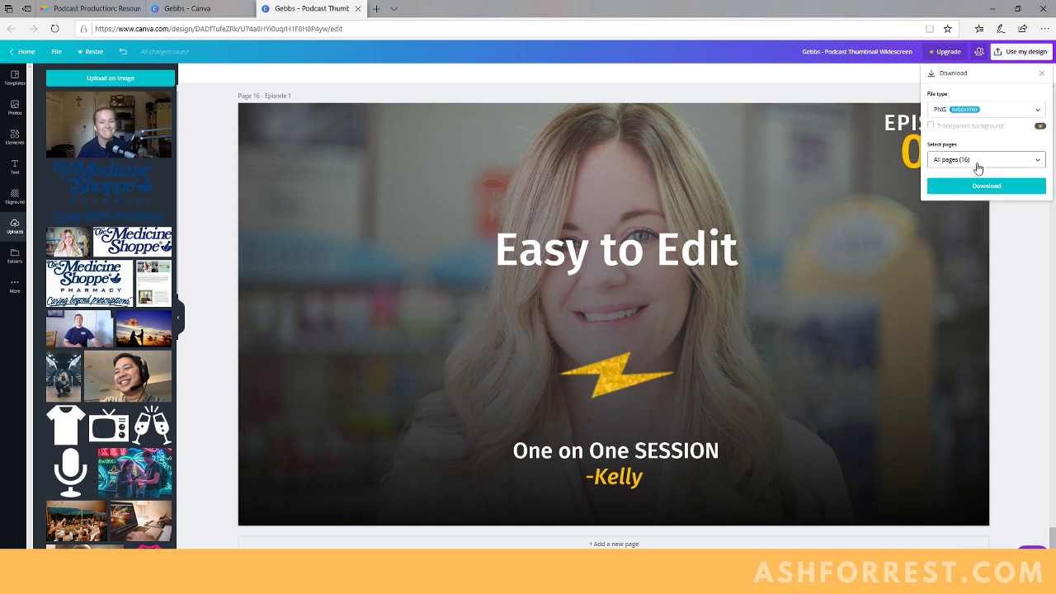
pyautogui.click(978, 161)
pyautogui.scroll(-5, 1003, 231)
pyautogui.click(1027, 258)
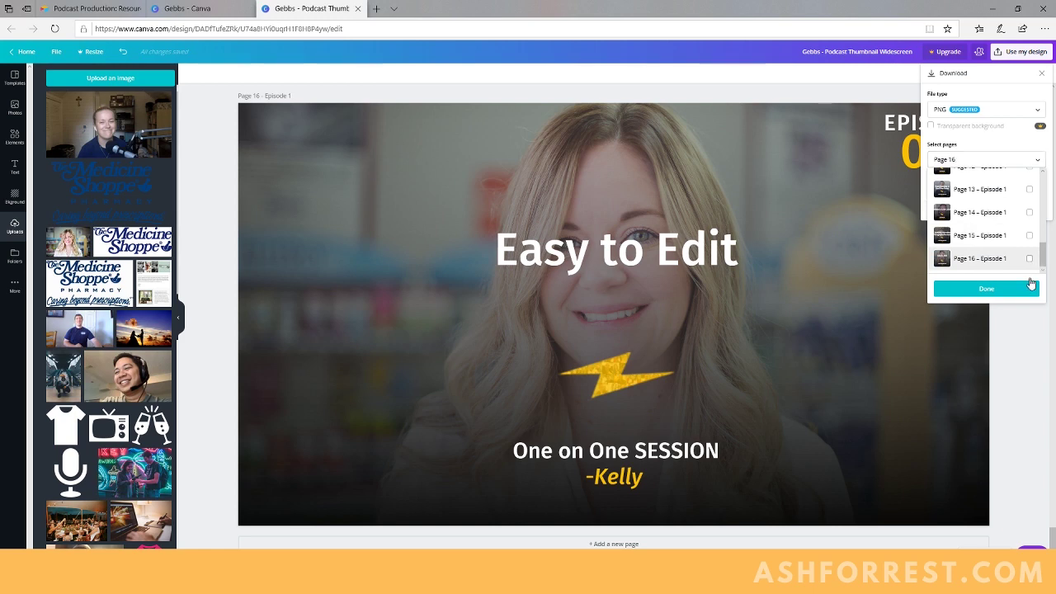
pyautogui.click(1014, 289)
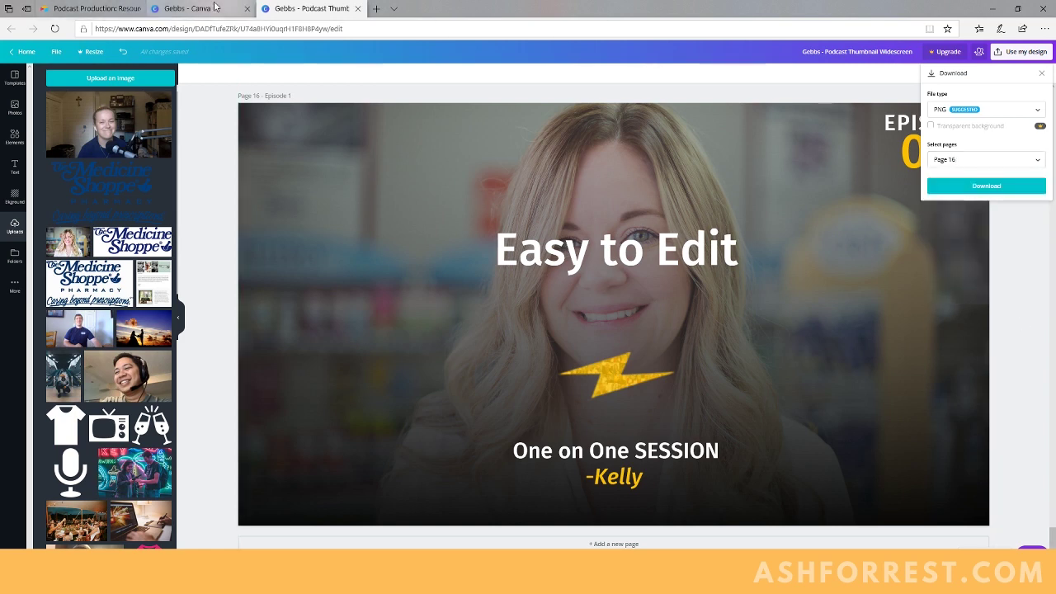
# Open the Gebbs - Quote Template design for editing from the Gebbs folder and look through its quote pages down to page 8
pyautogui.click(185, 7)
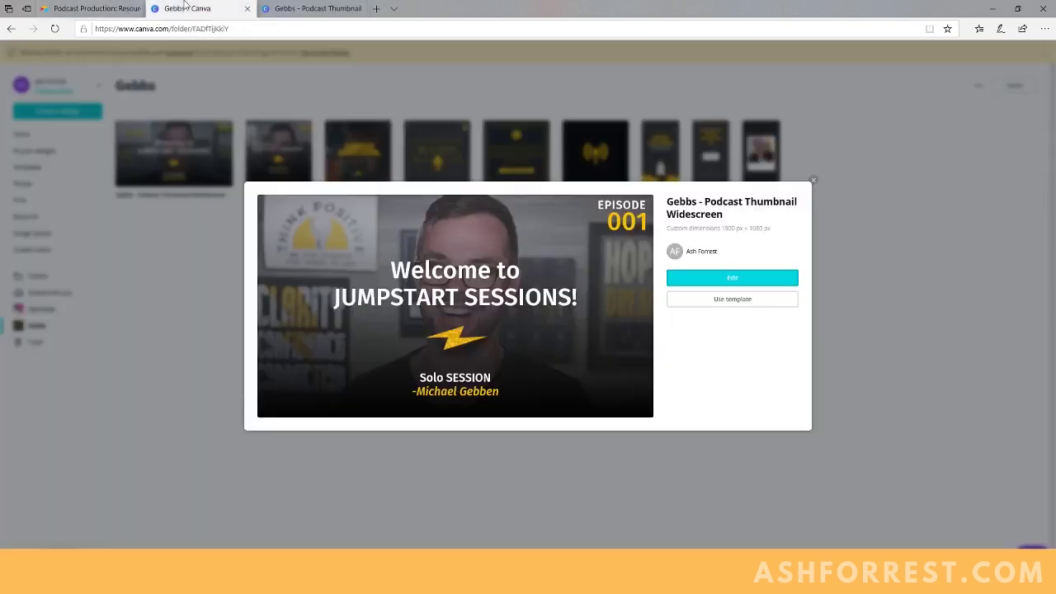
pyautogui.click(814, 180)
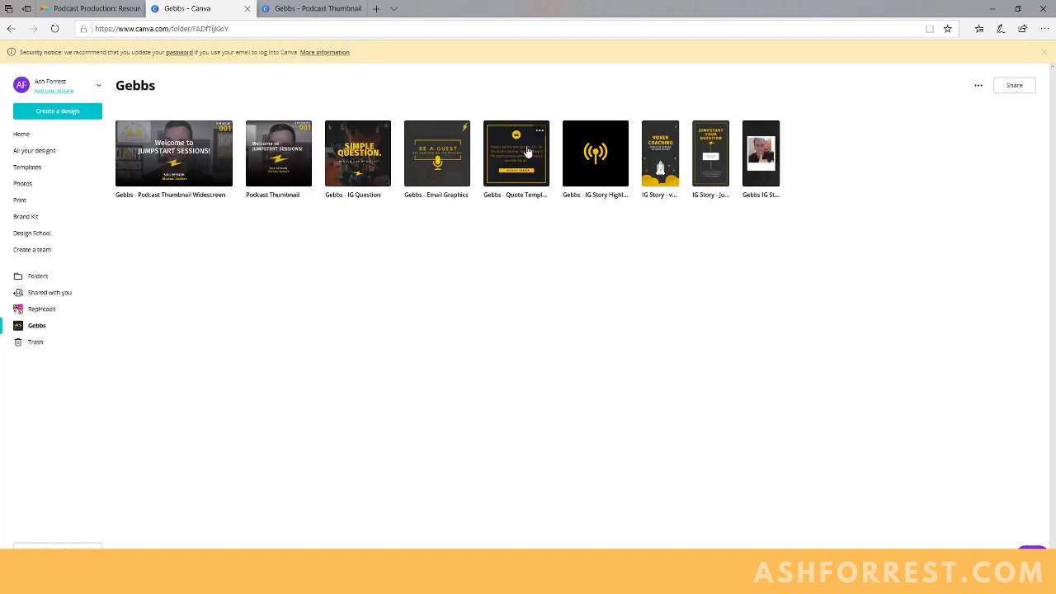
pyautogui.click(523, 169)
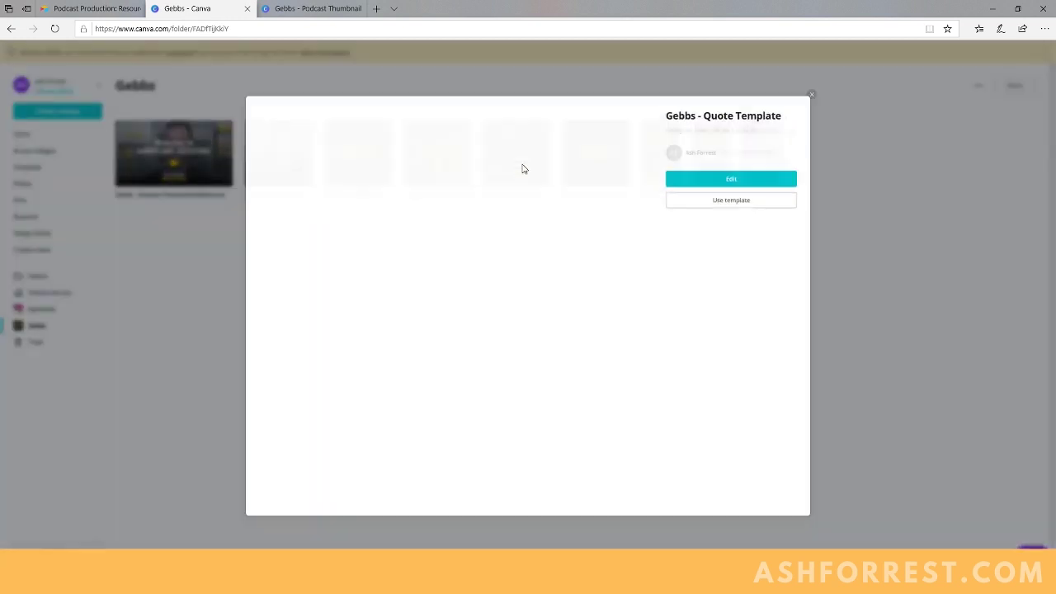
pyautogui.click(705, 185)
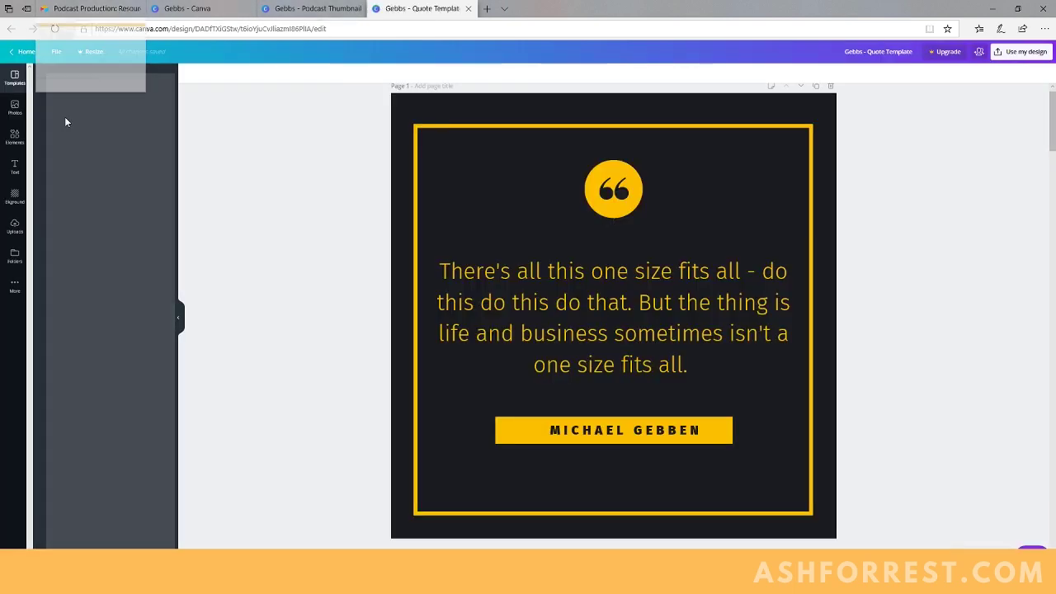
pyautogui.scroll(-10, 481, 257)
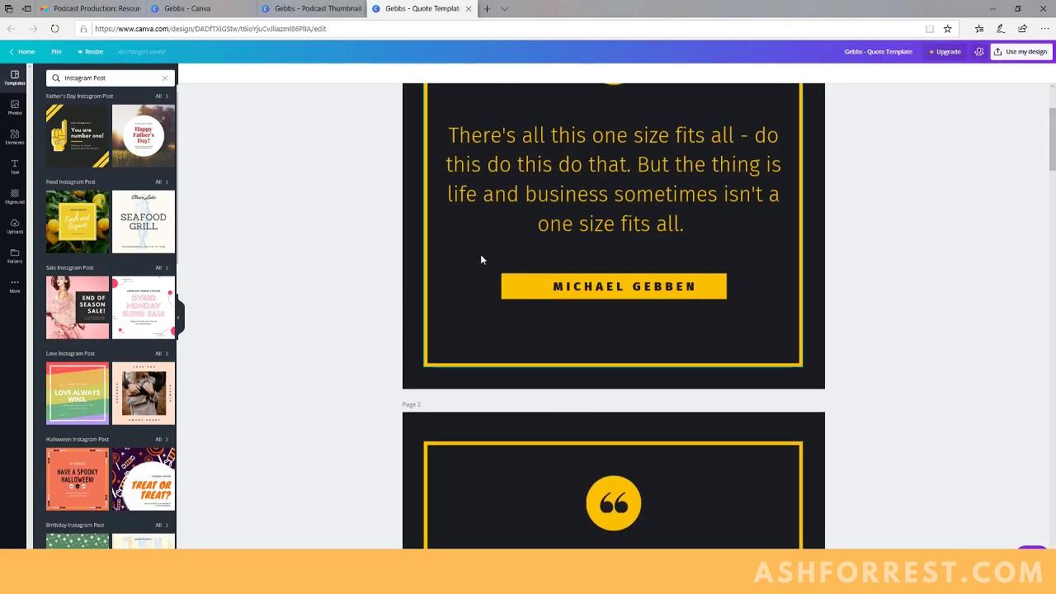
pyautogui.scroll(-15, 482, 260)
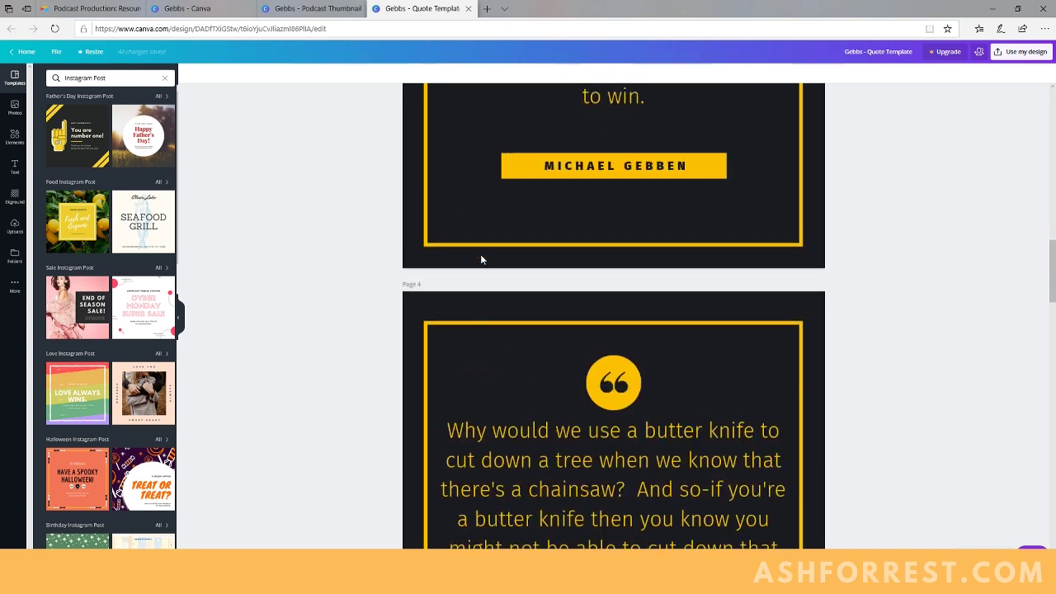
pyautogui.scroll(-10, 482, 260)
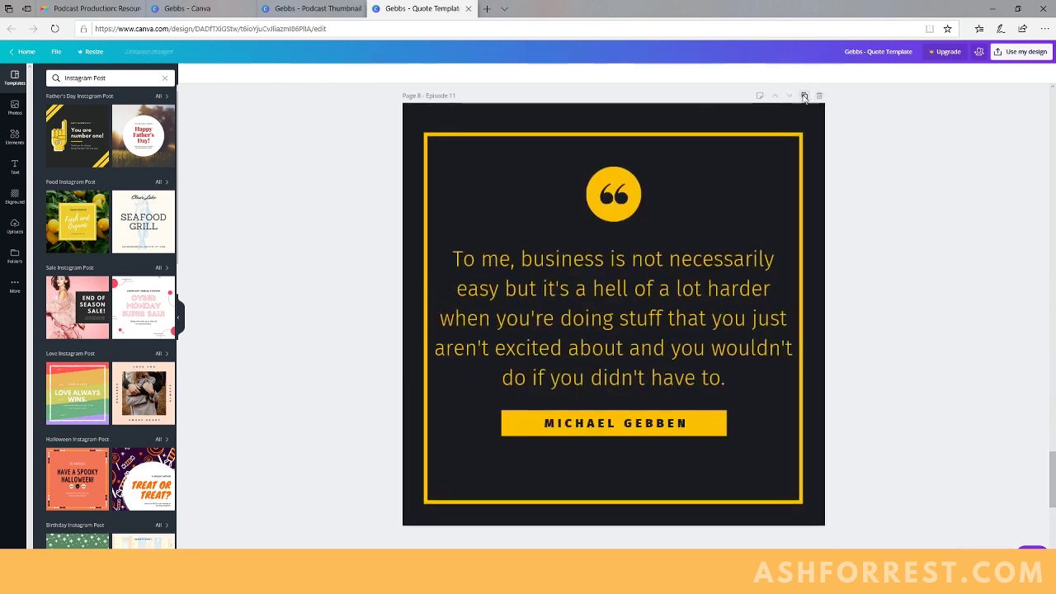
# Duplicate the page 8 quote labelled Episode 11 and open the copy's quote text for editing before returning to the Airtable base
pyautogui.click(805, 96)
pyautogui.click(600, 295)
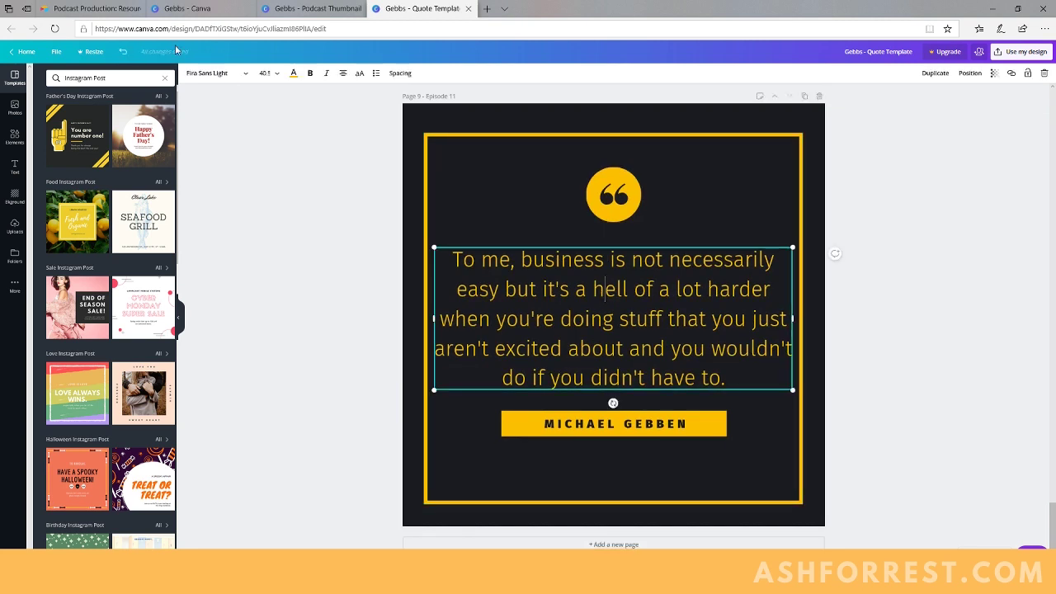
pyautogui.click(91, 8)
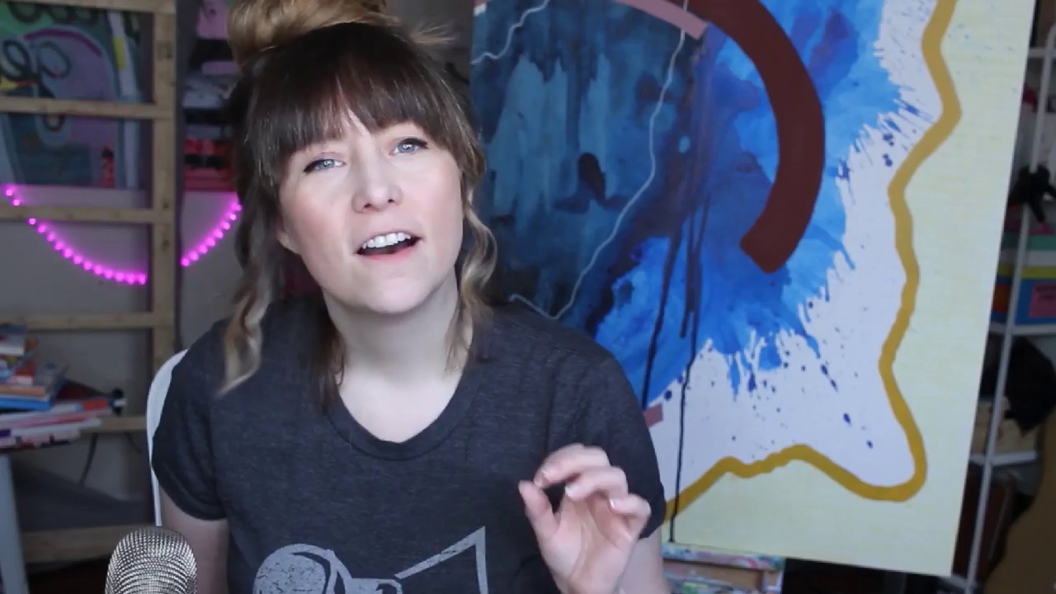